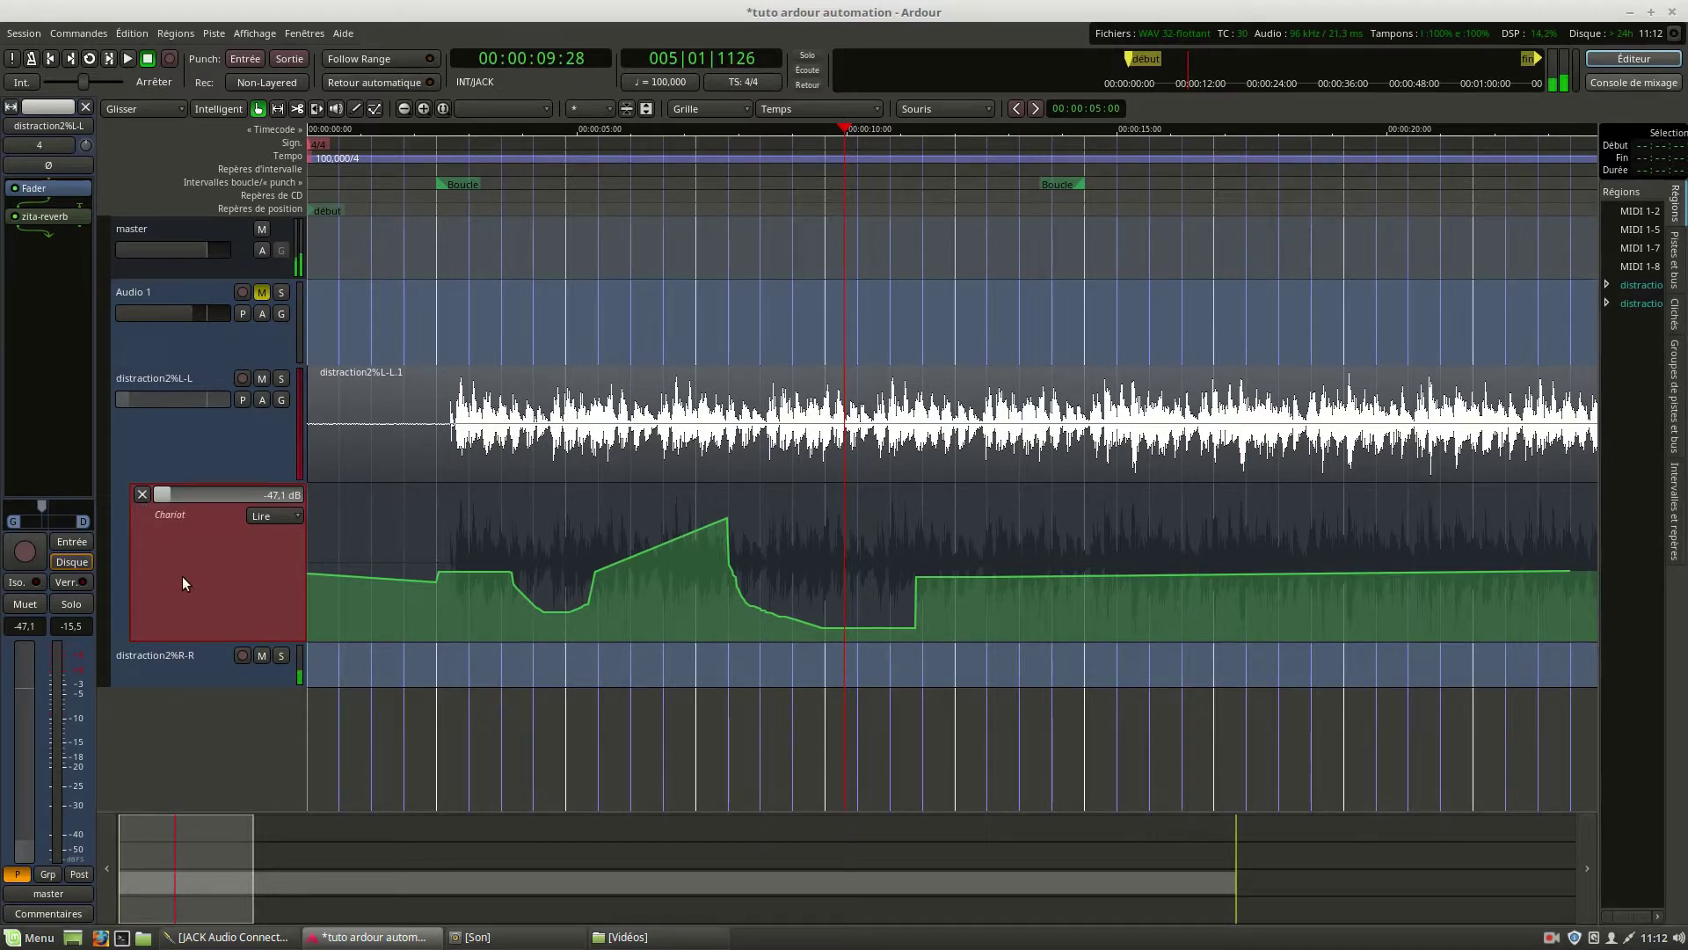
Review the zita-reverb controls of the distraction2%L-L track and reduce the height of its Chariot automation lane.
double_click(42, 217)
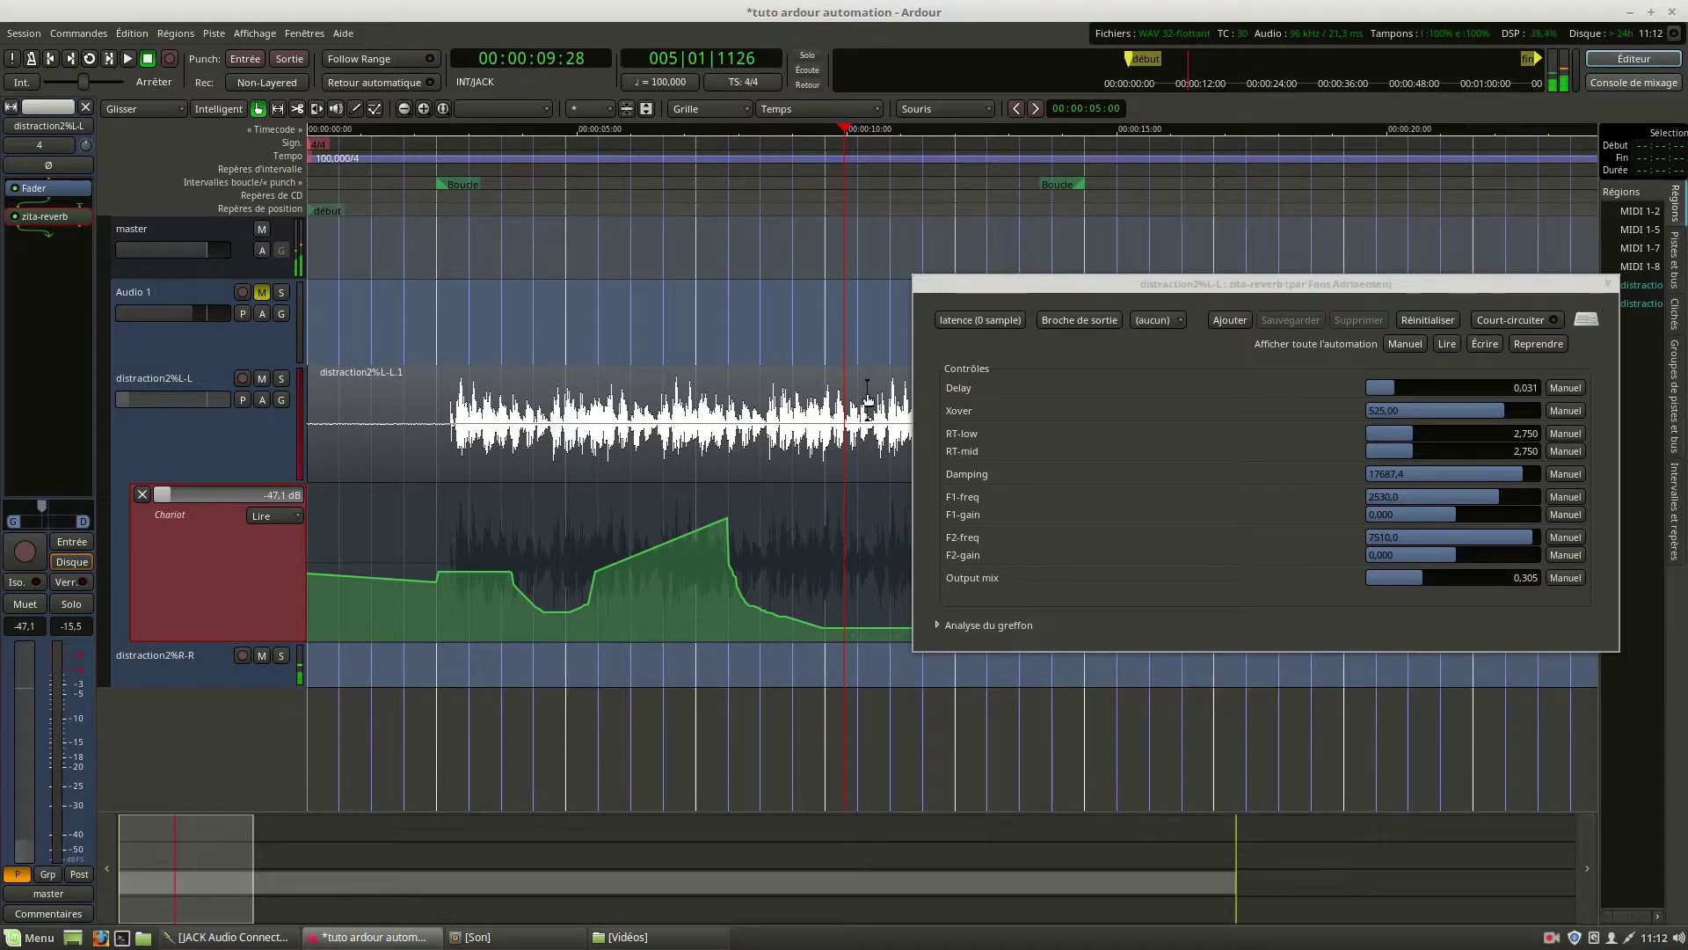
click(1608, 283)
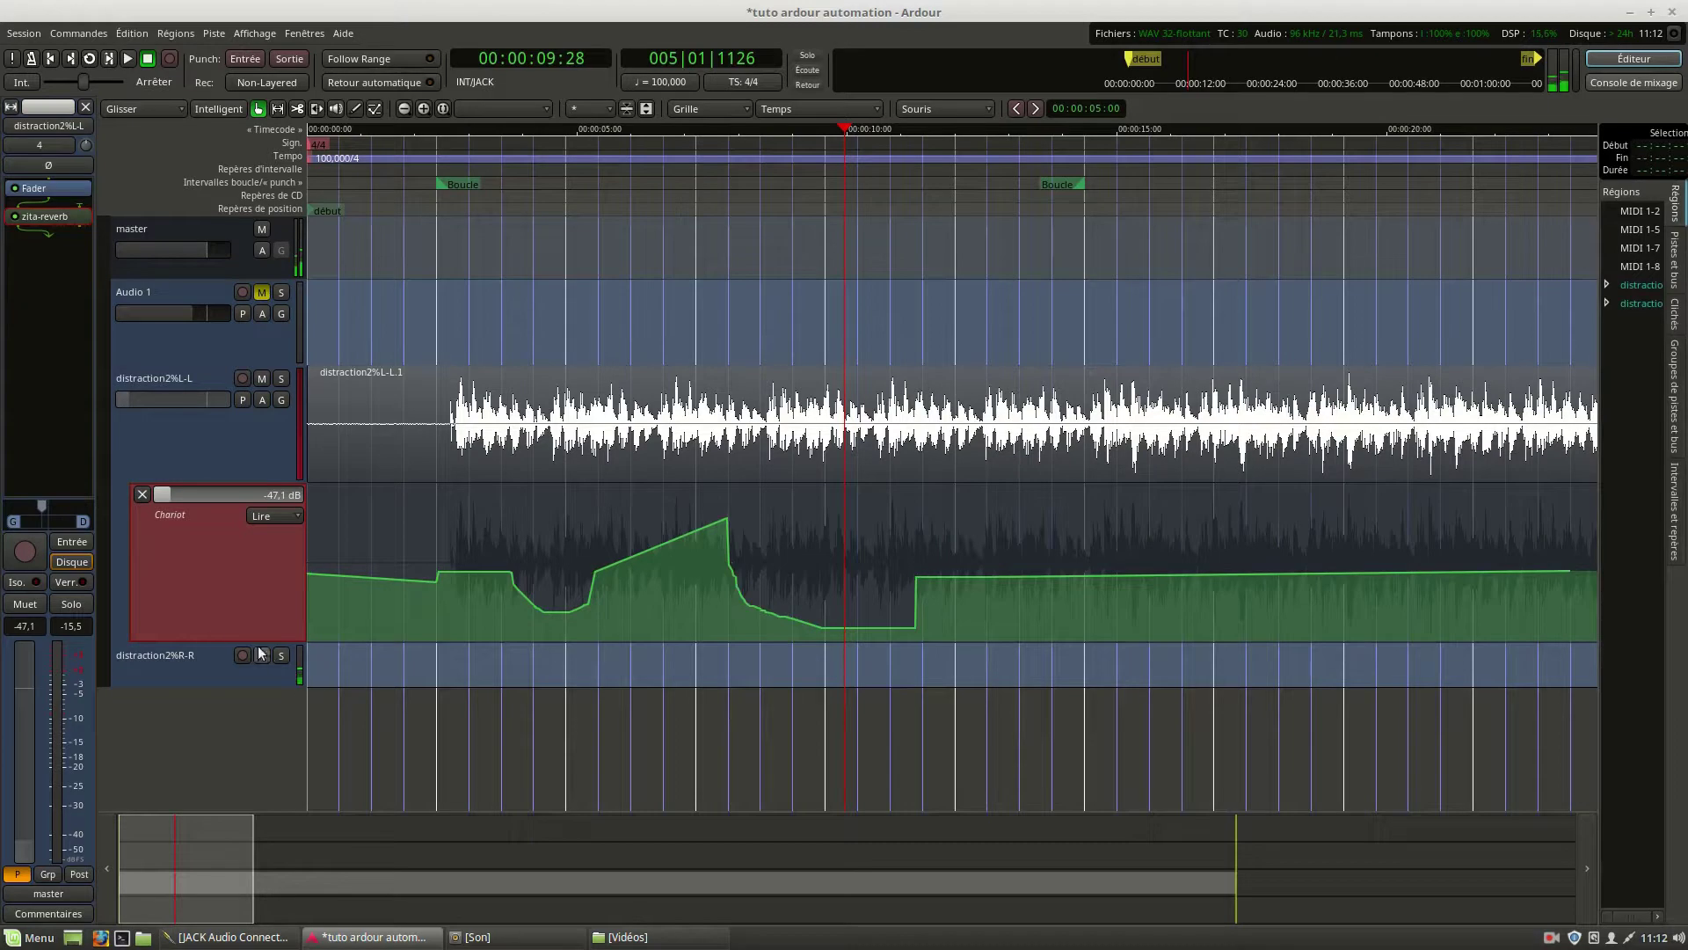
drag(203, 638, 203, 577)
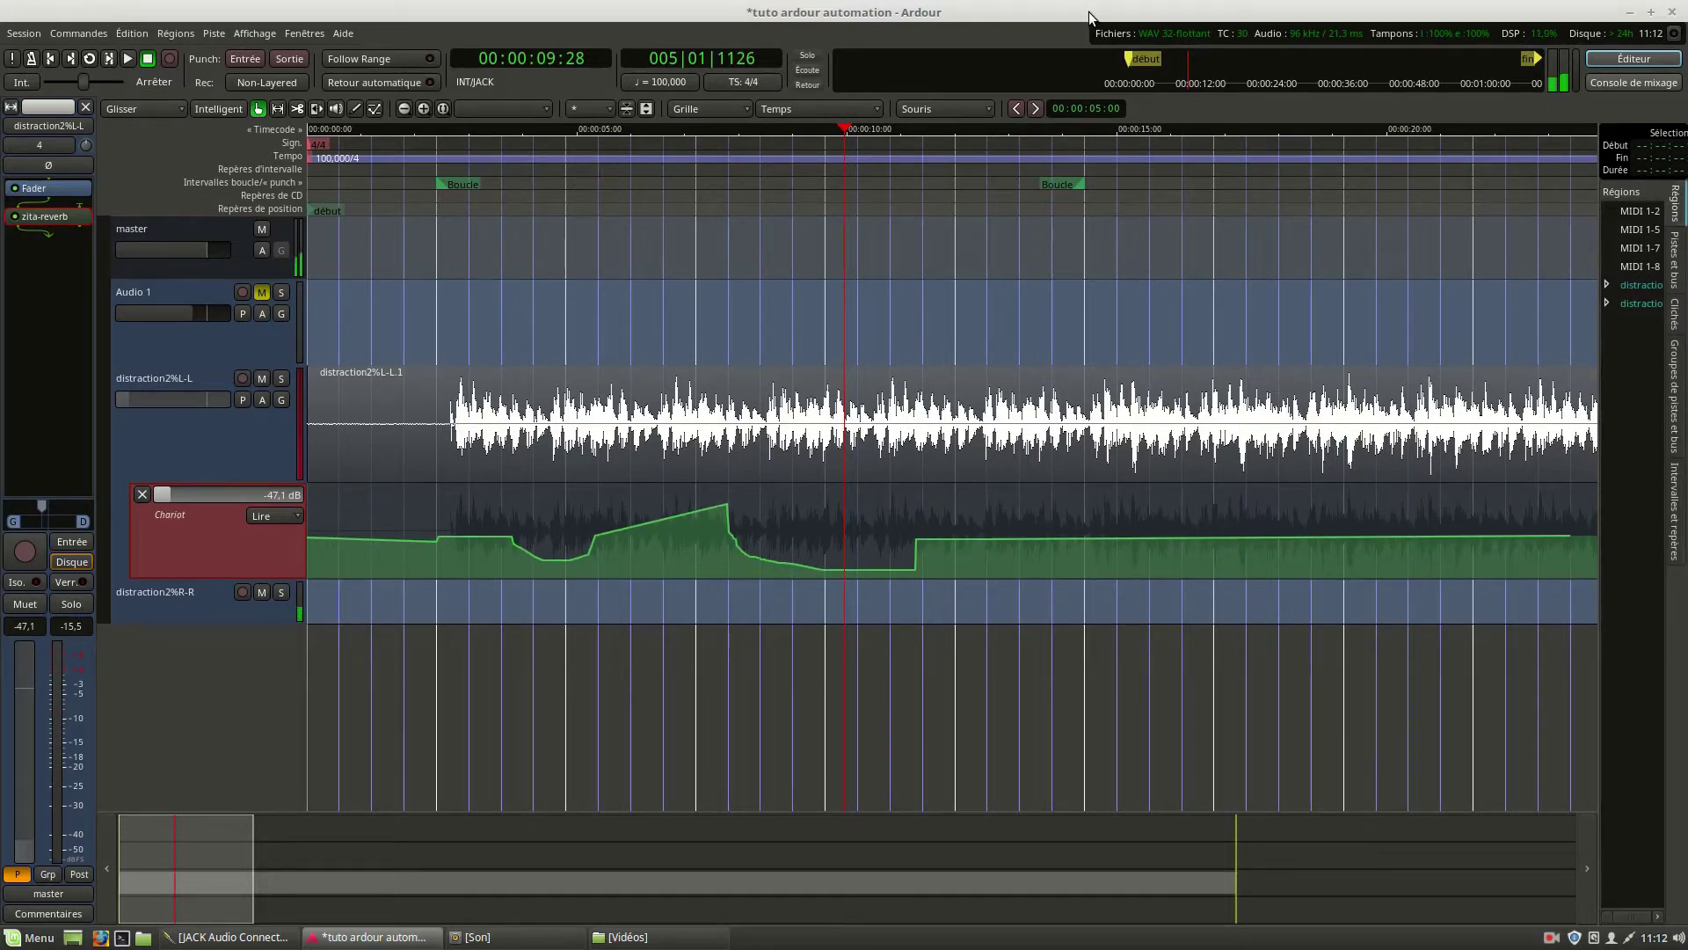
Check the program's version information and close it.
click(305, 34)
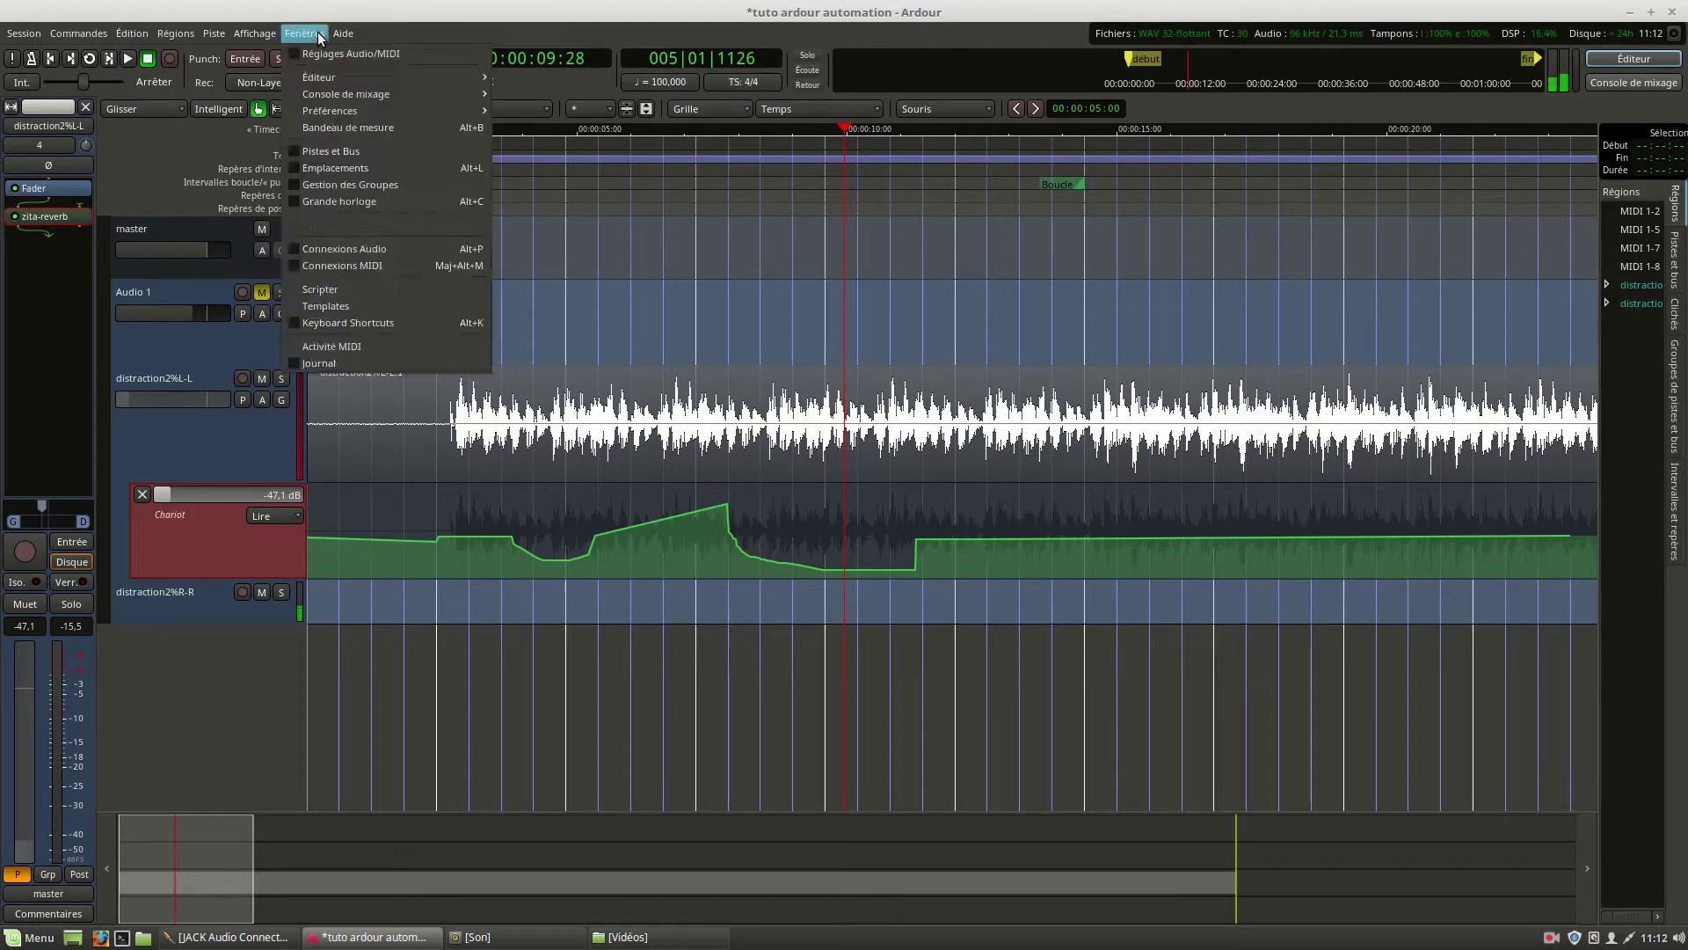
mouse_move(342, 34)
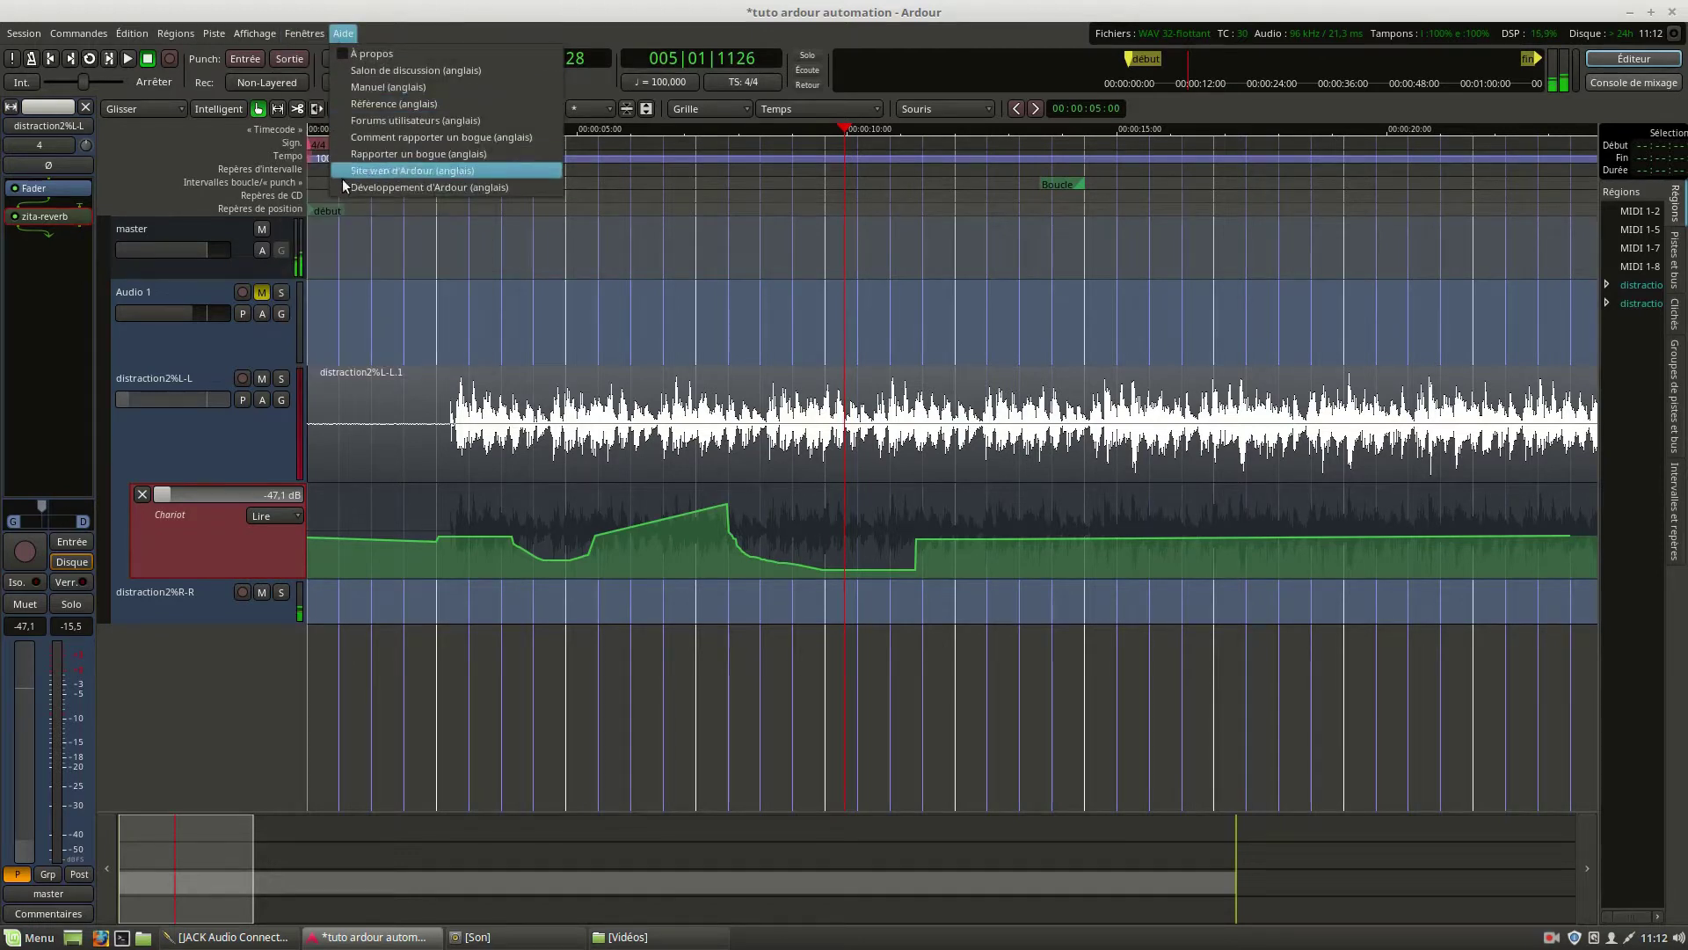
click(357, 56)
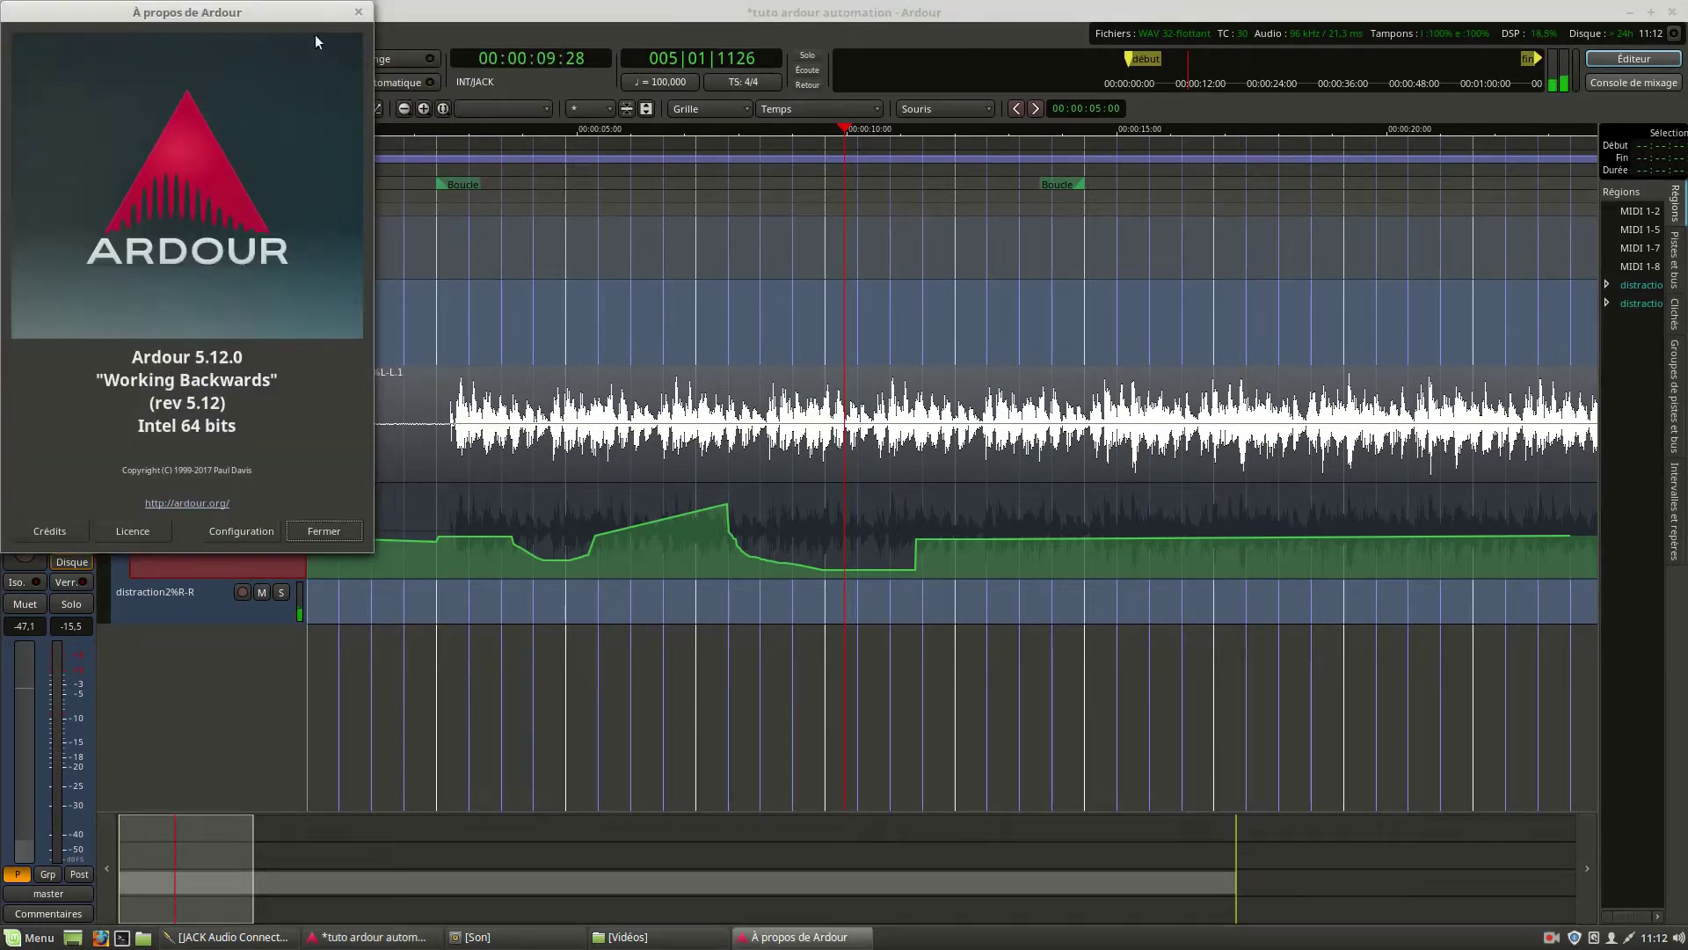
click(358, 11)
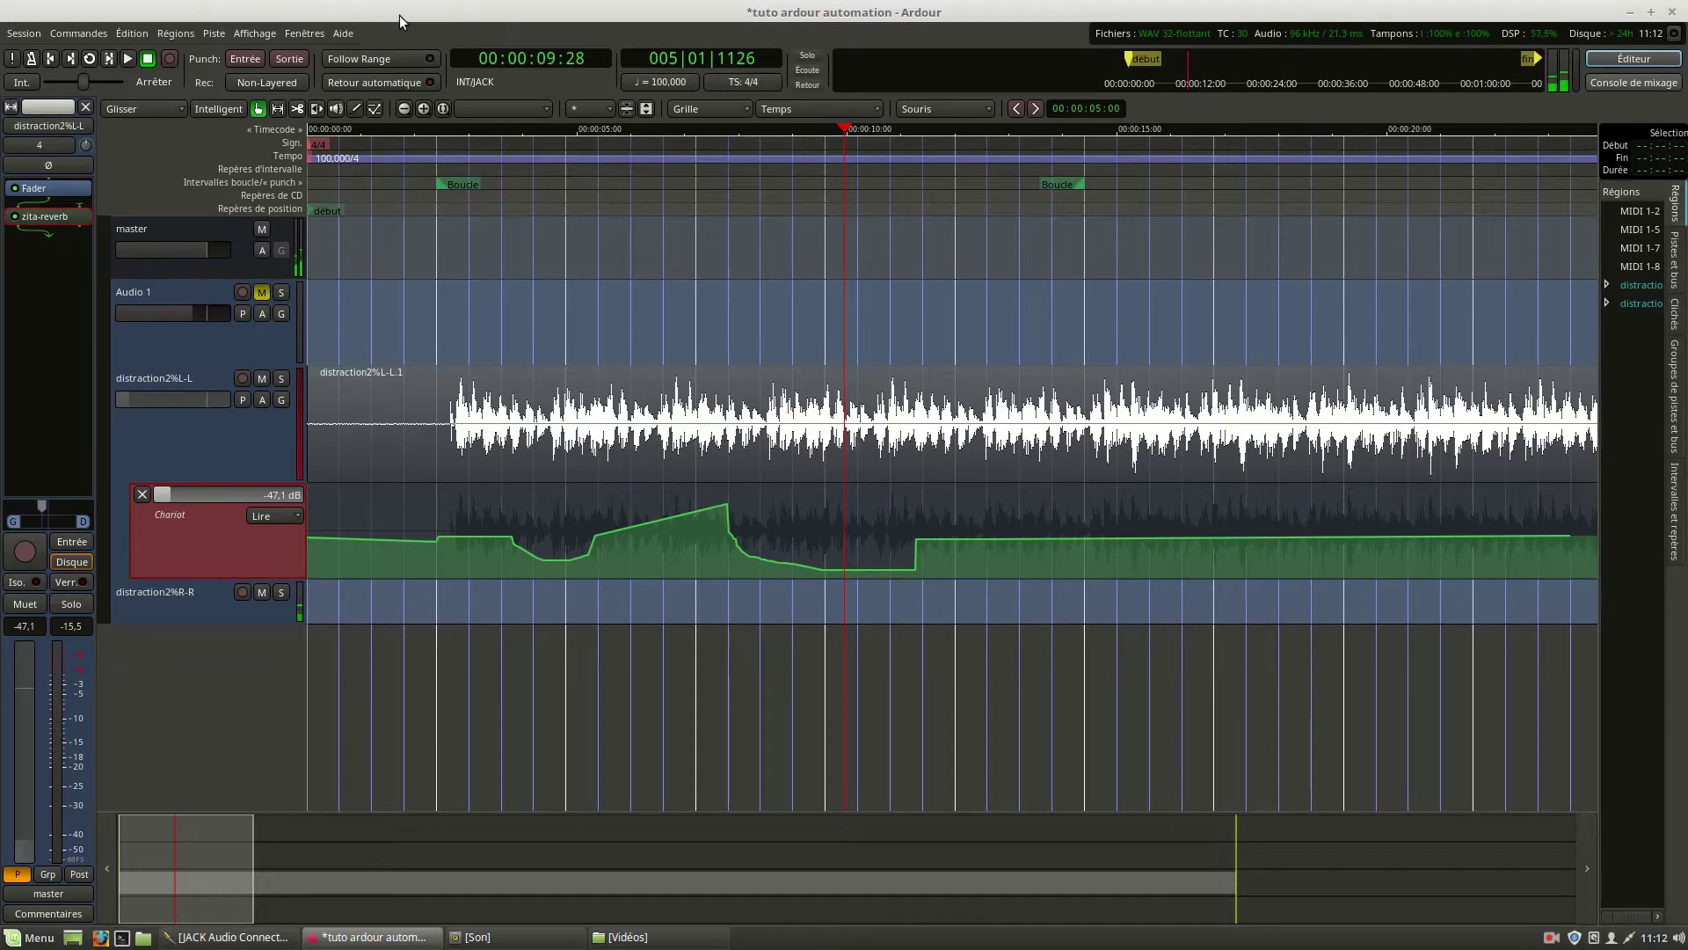
click(304, 34)
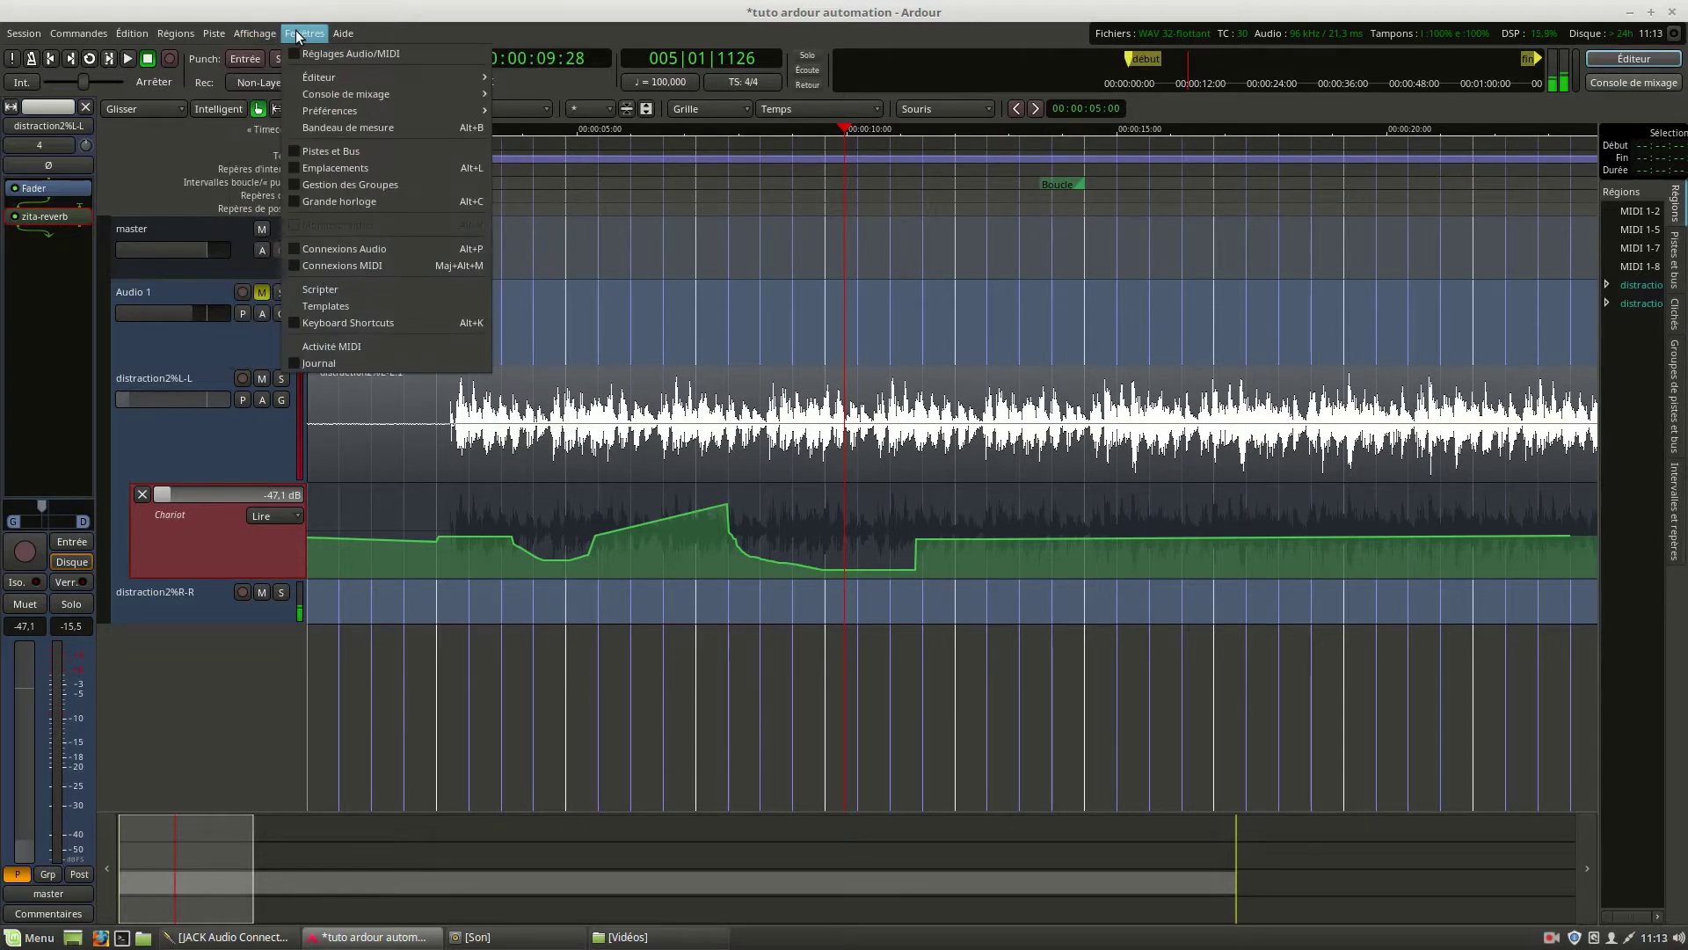
click(712, 14)
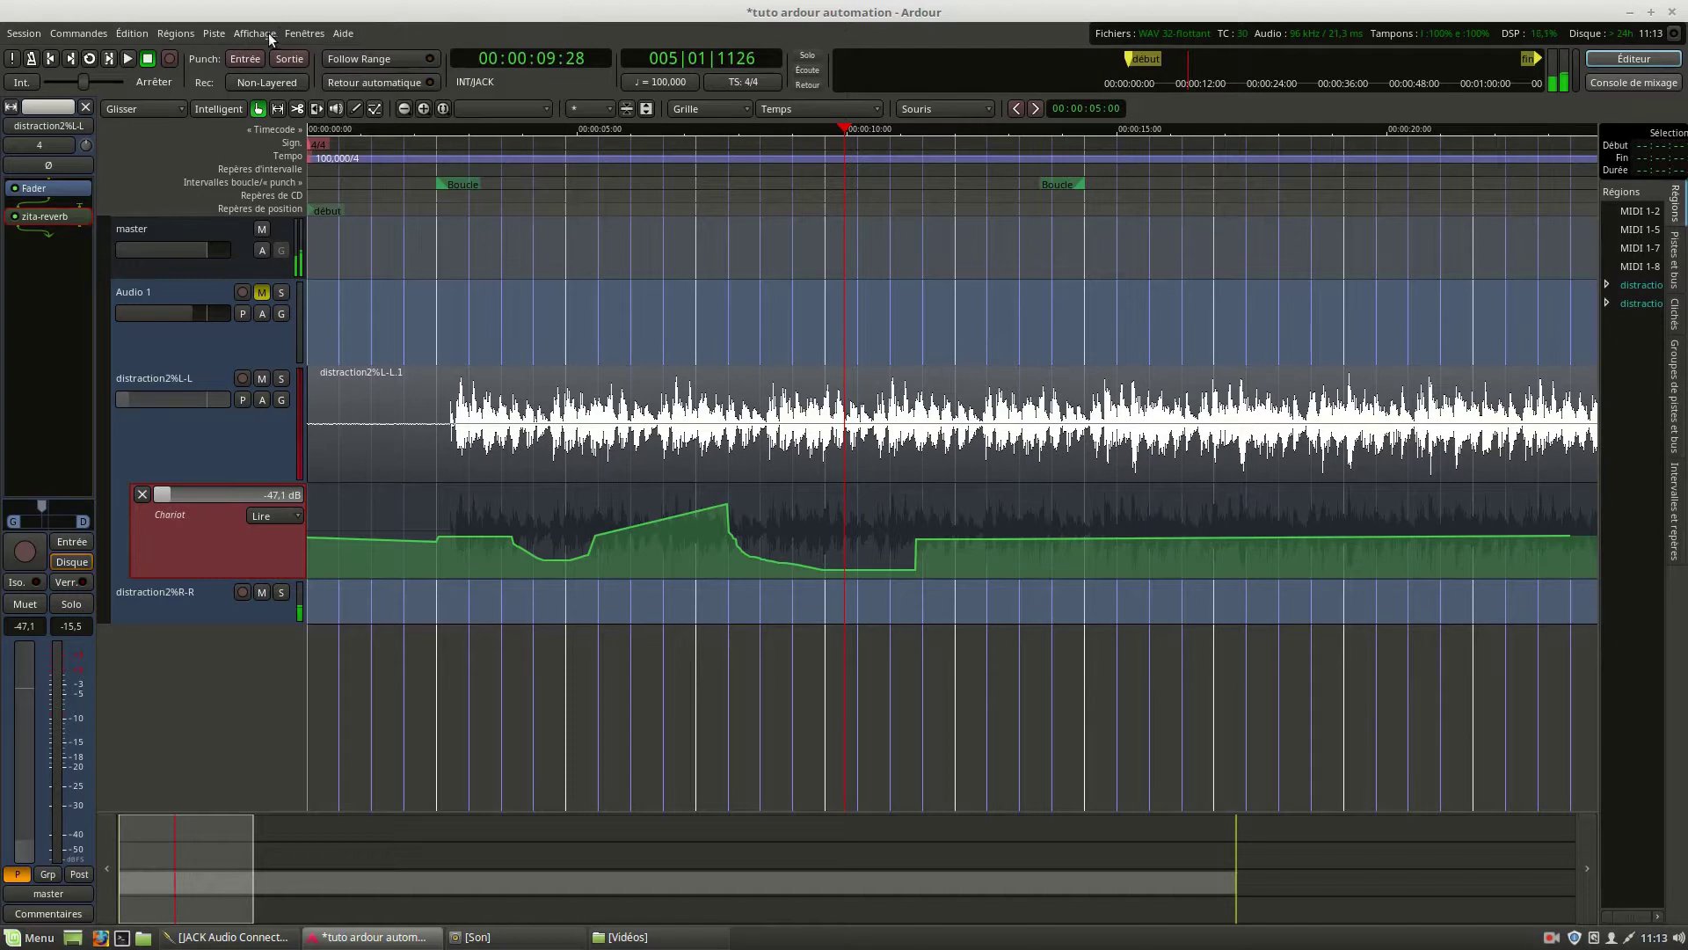
click(343, 33)
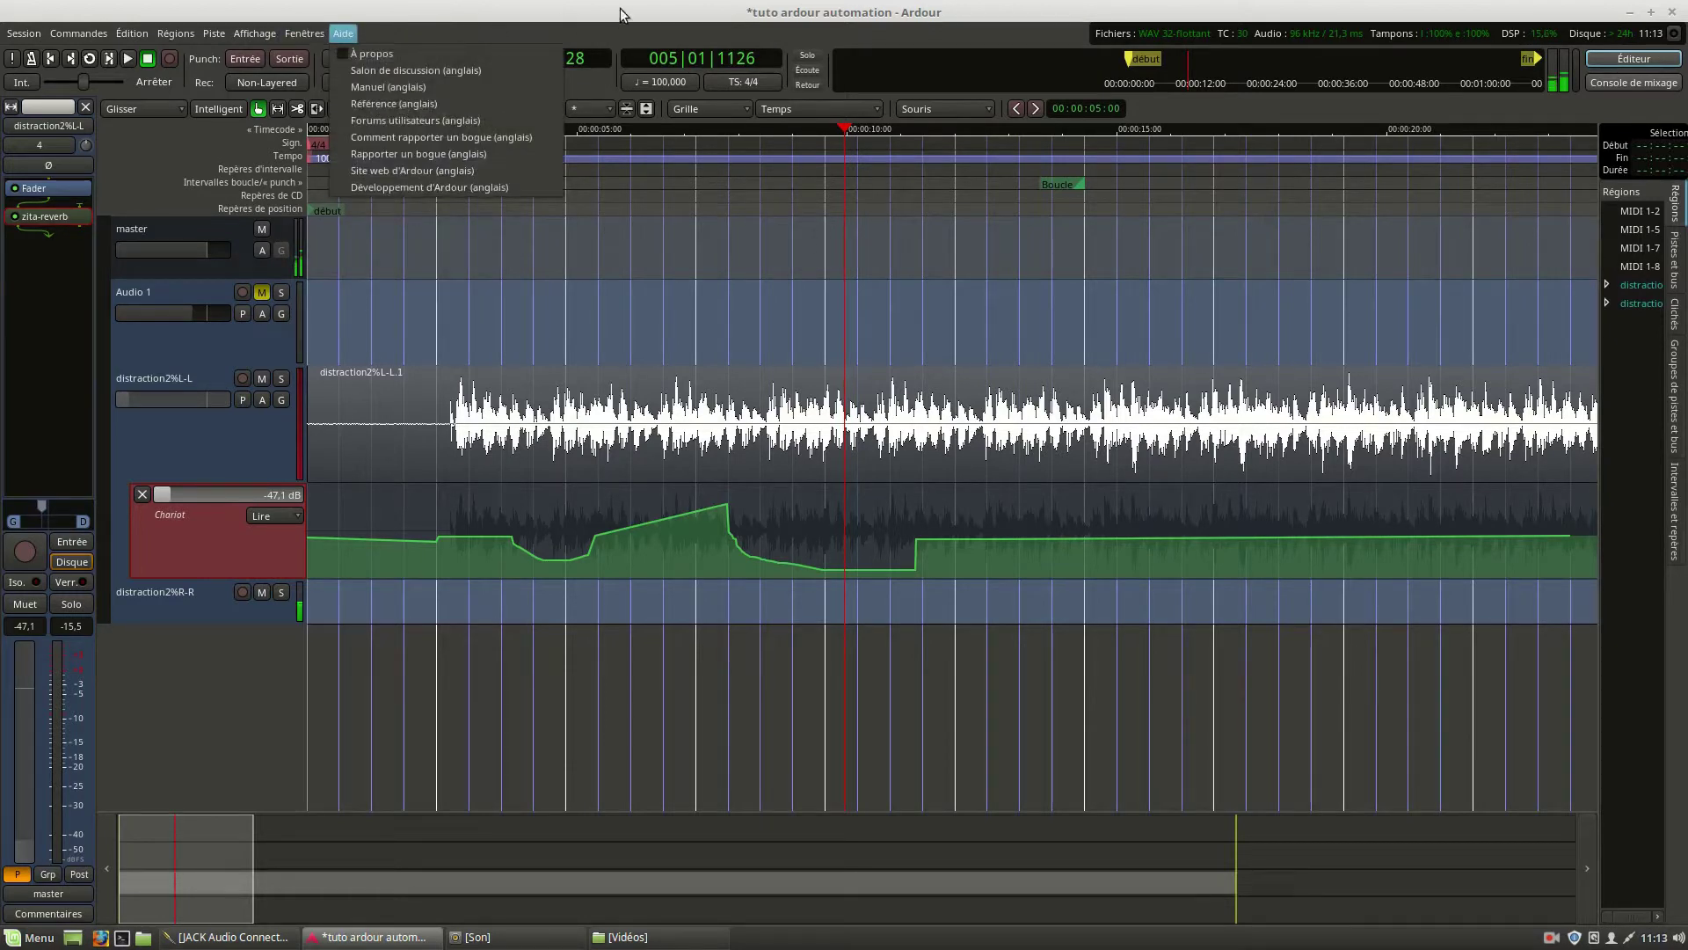
click(619, 8)
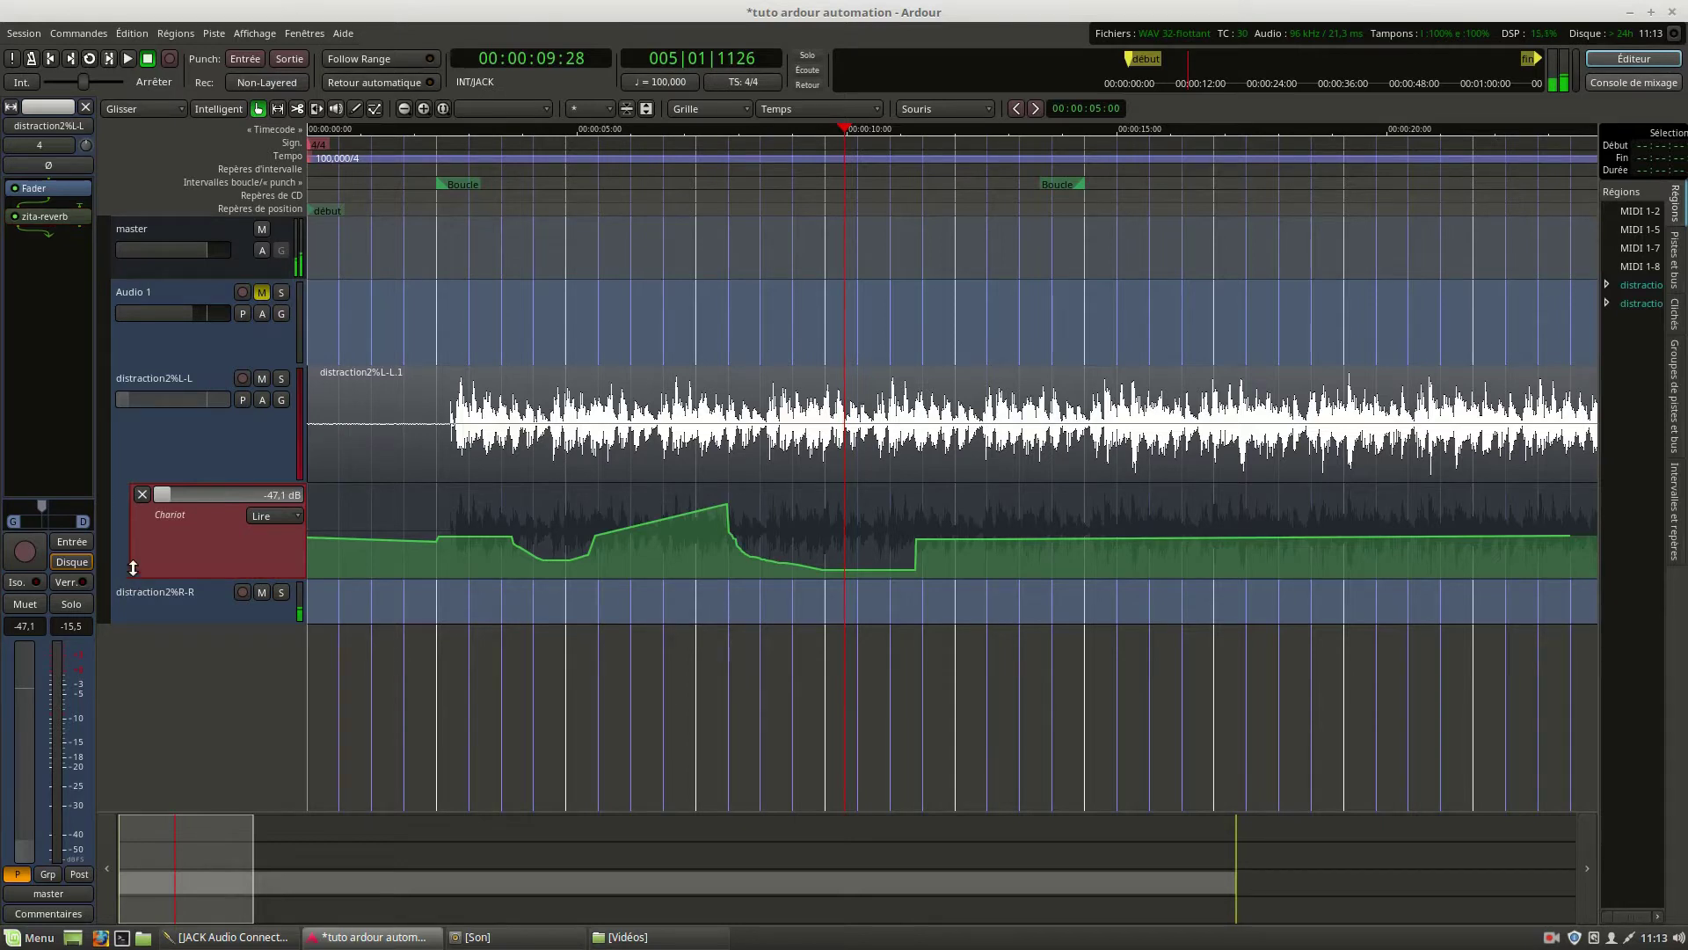
Reduce the Chariot automation lane's height further and enlarge the distraction2%L-L audio track above it.
drag(133, 572, 133, 553)
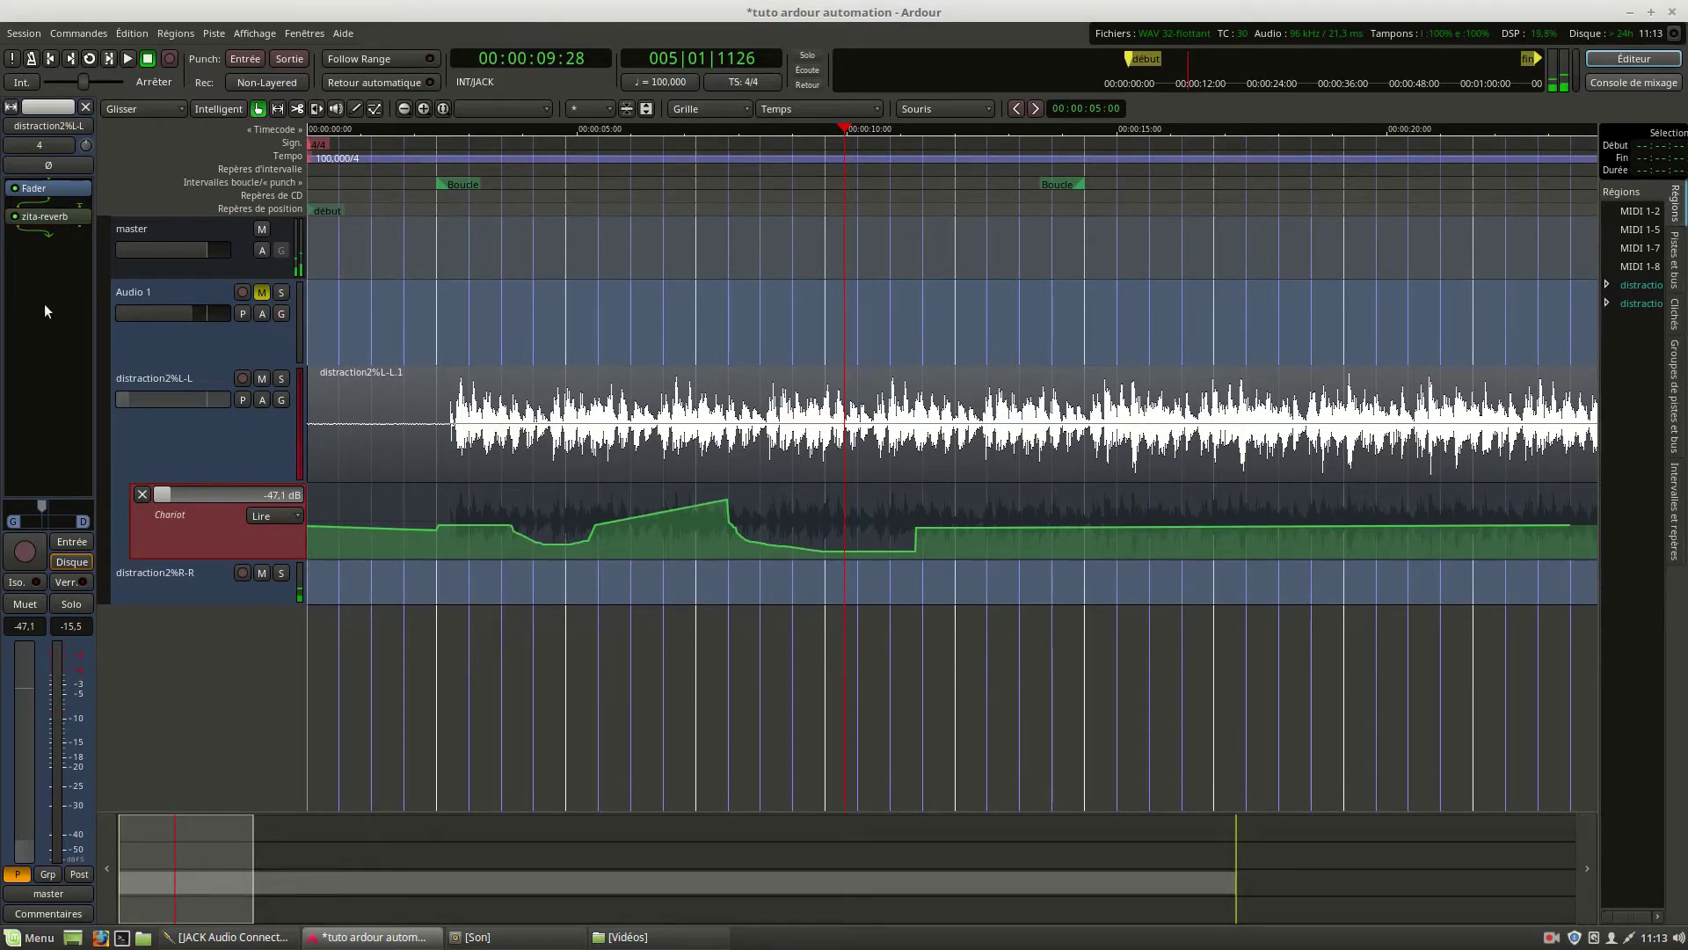
drag(216, 470, 215, 526)
click(174, 485)
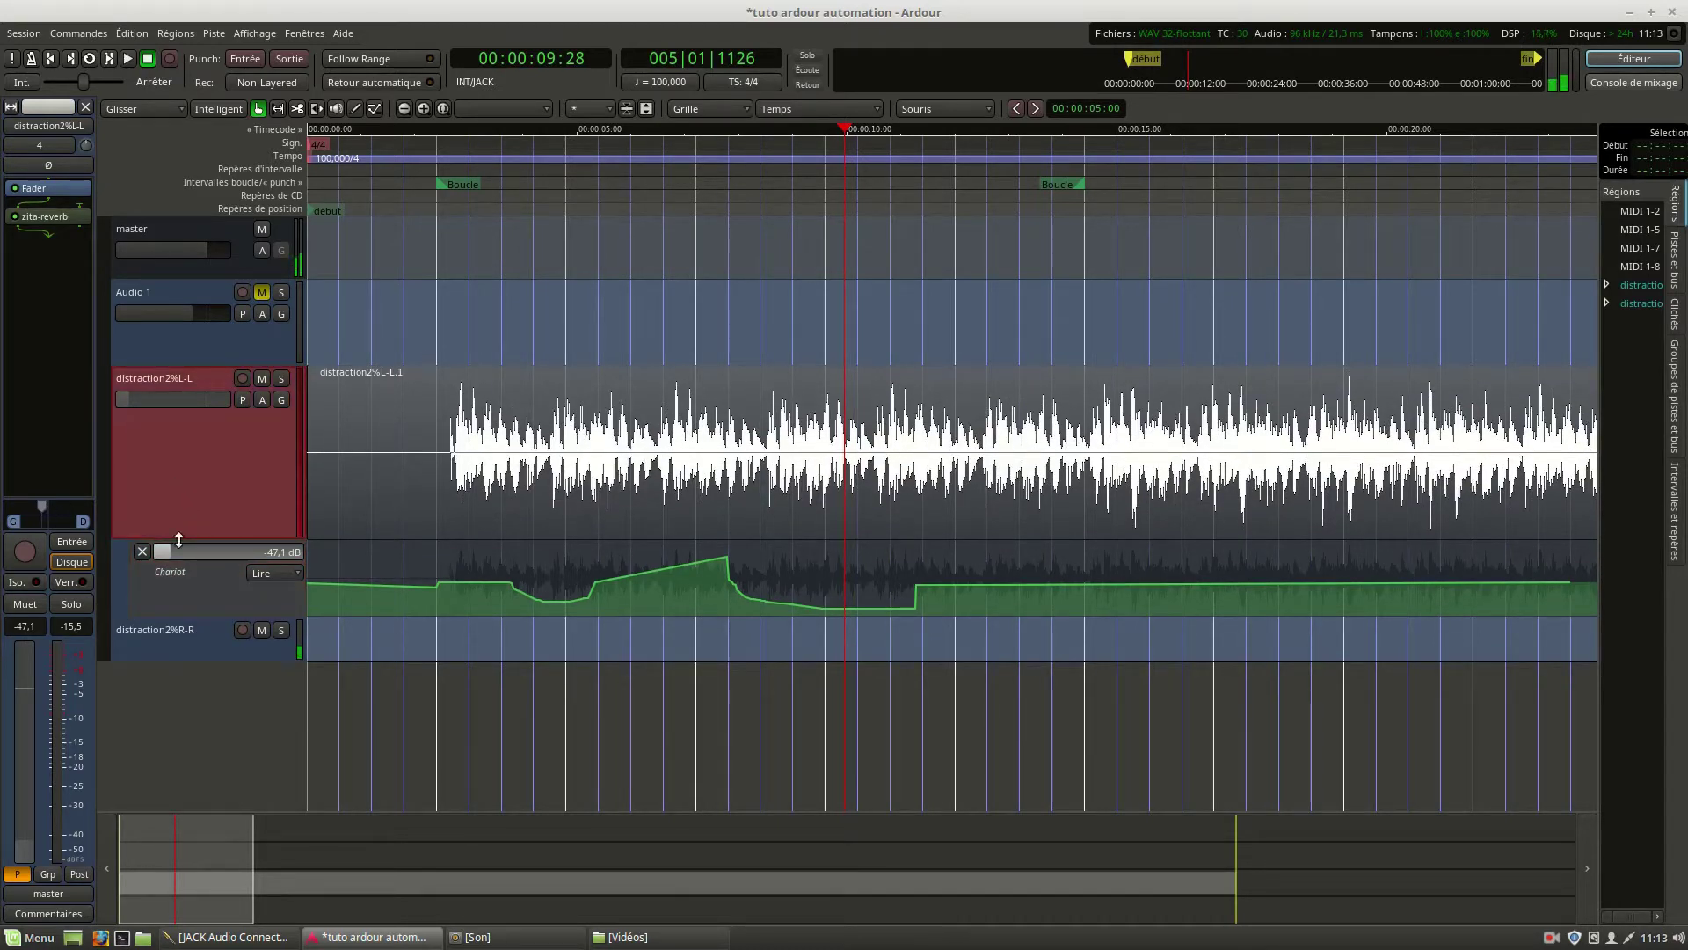
Hide the Chariot automation lane of distraction2%L-L and show it again by enabling the track's Atténuateur automation.
click(142, 551)
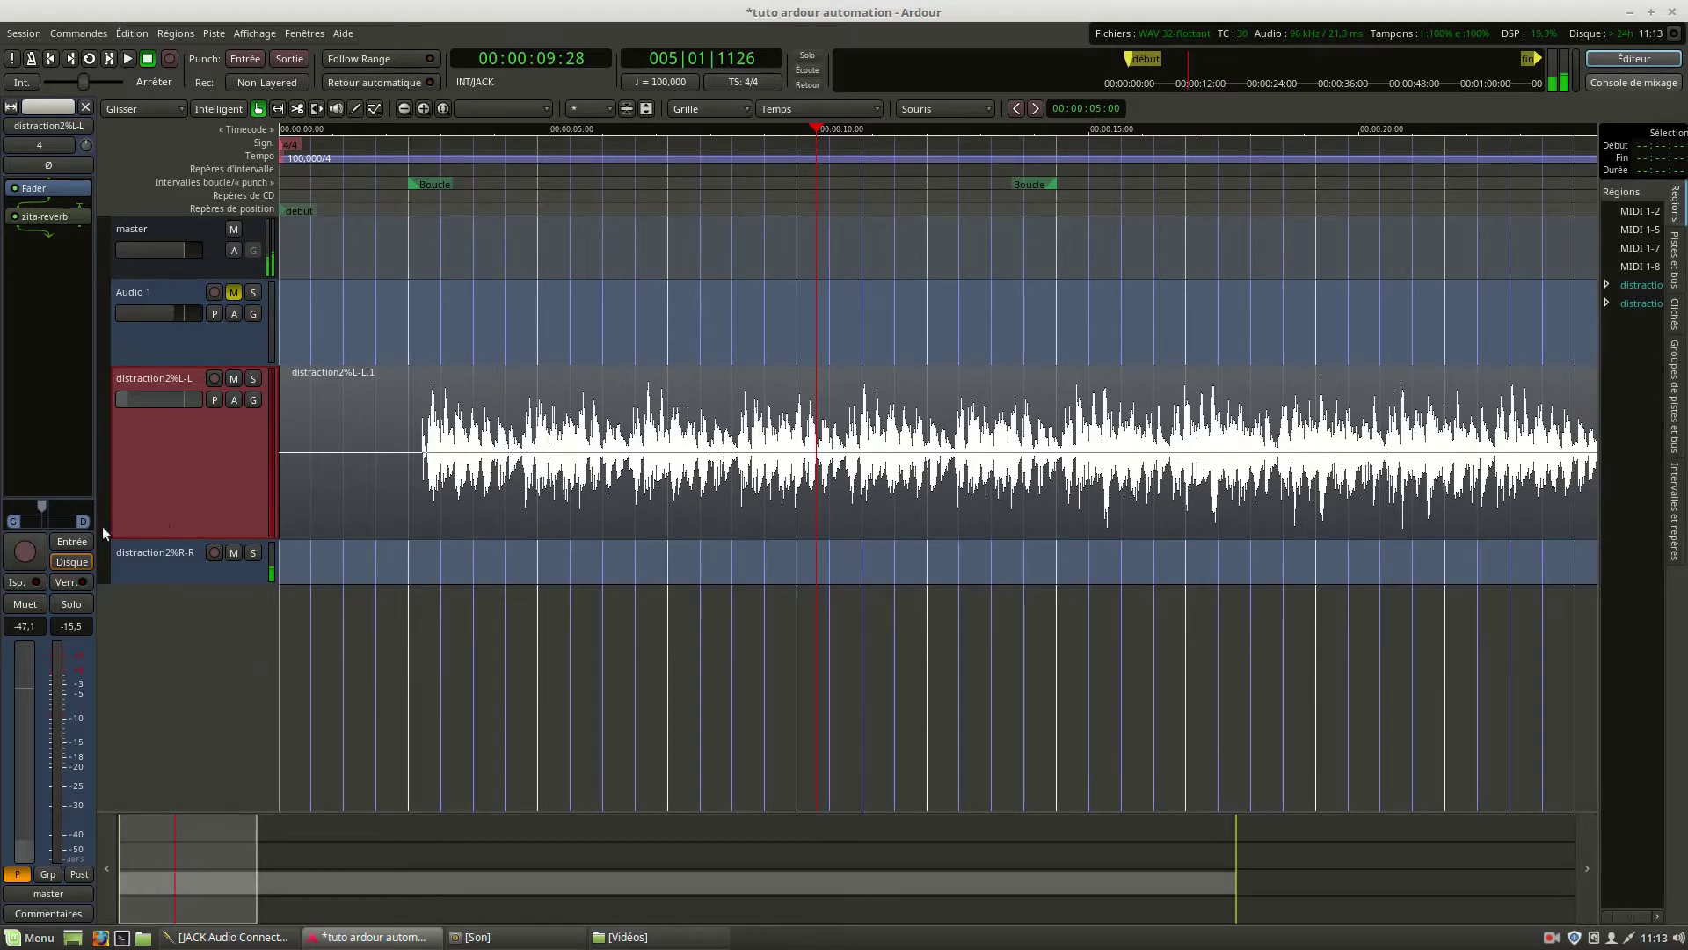
right_click(146, 444)
mouse_move(173, 624)
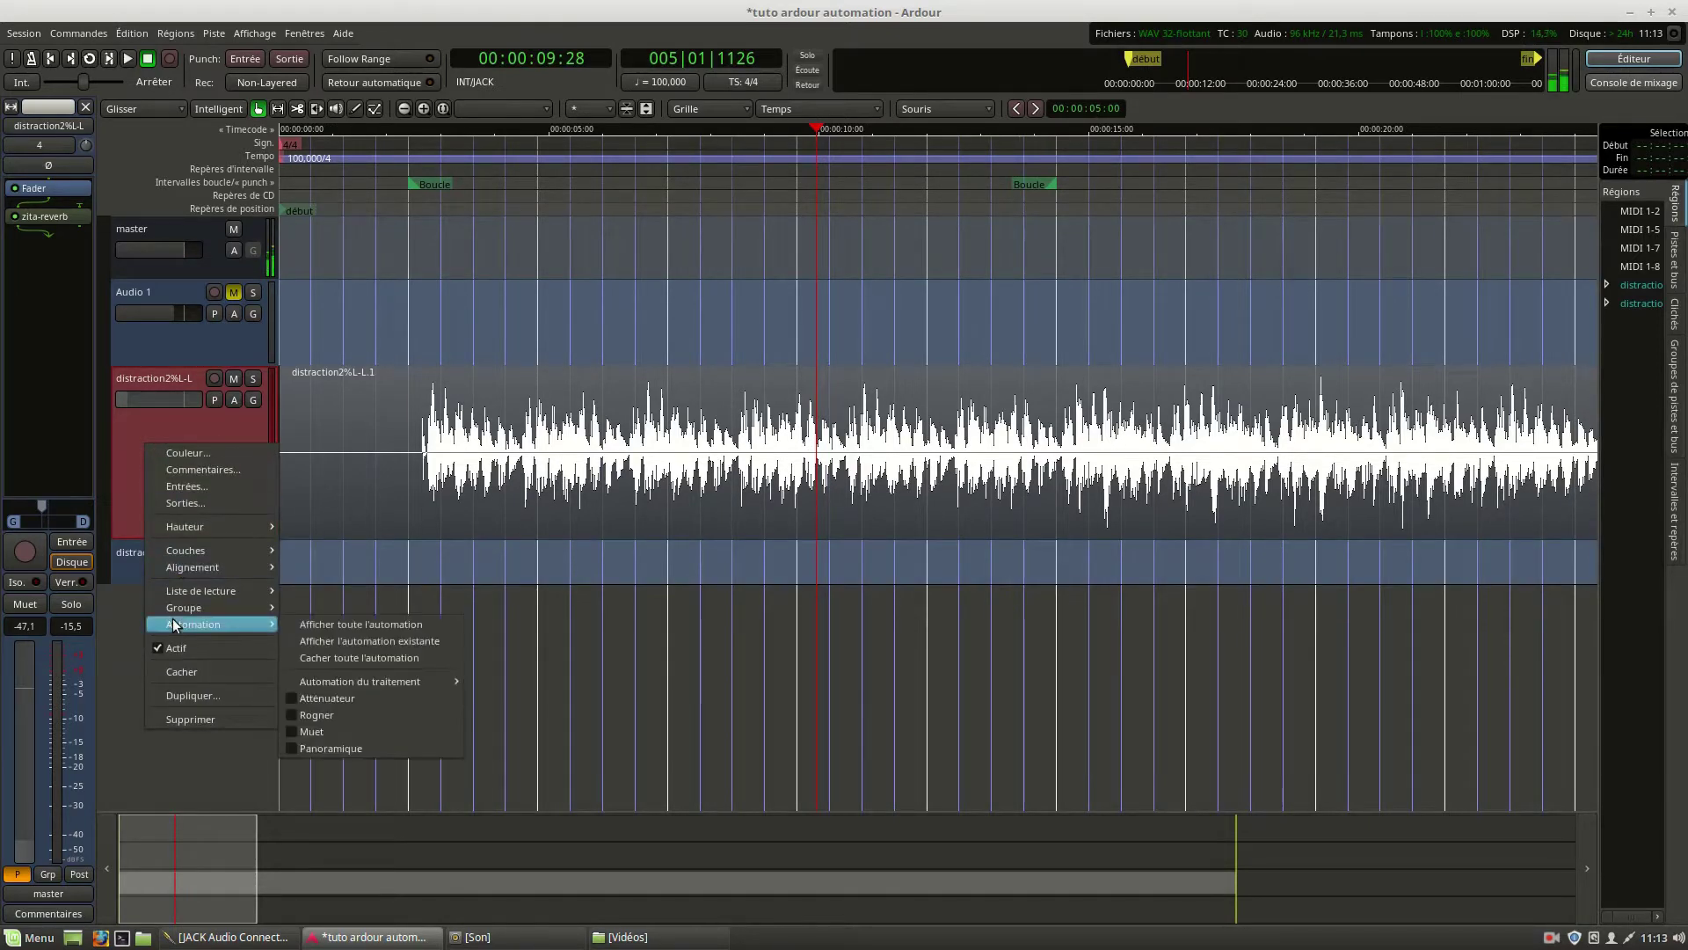
click(356, 694)
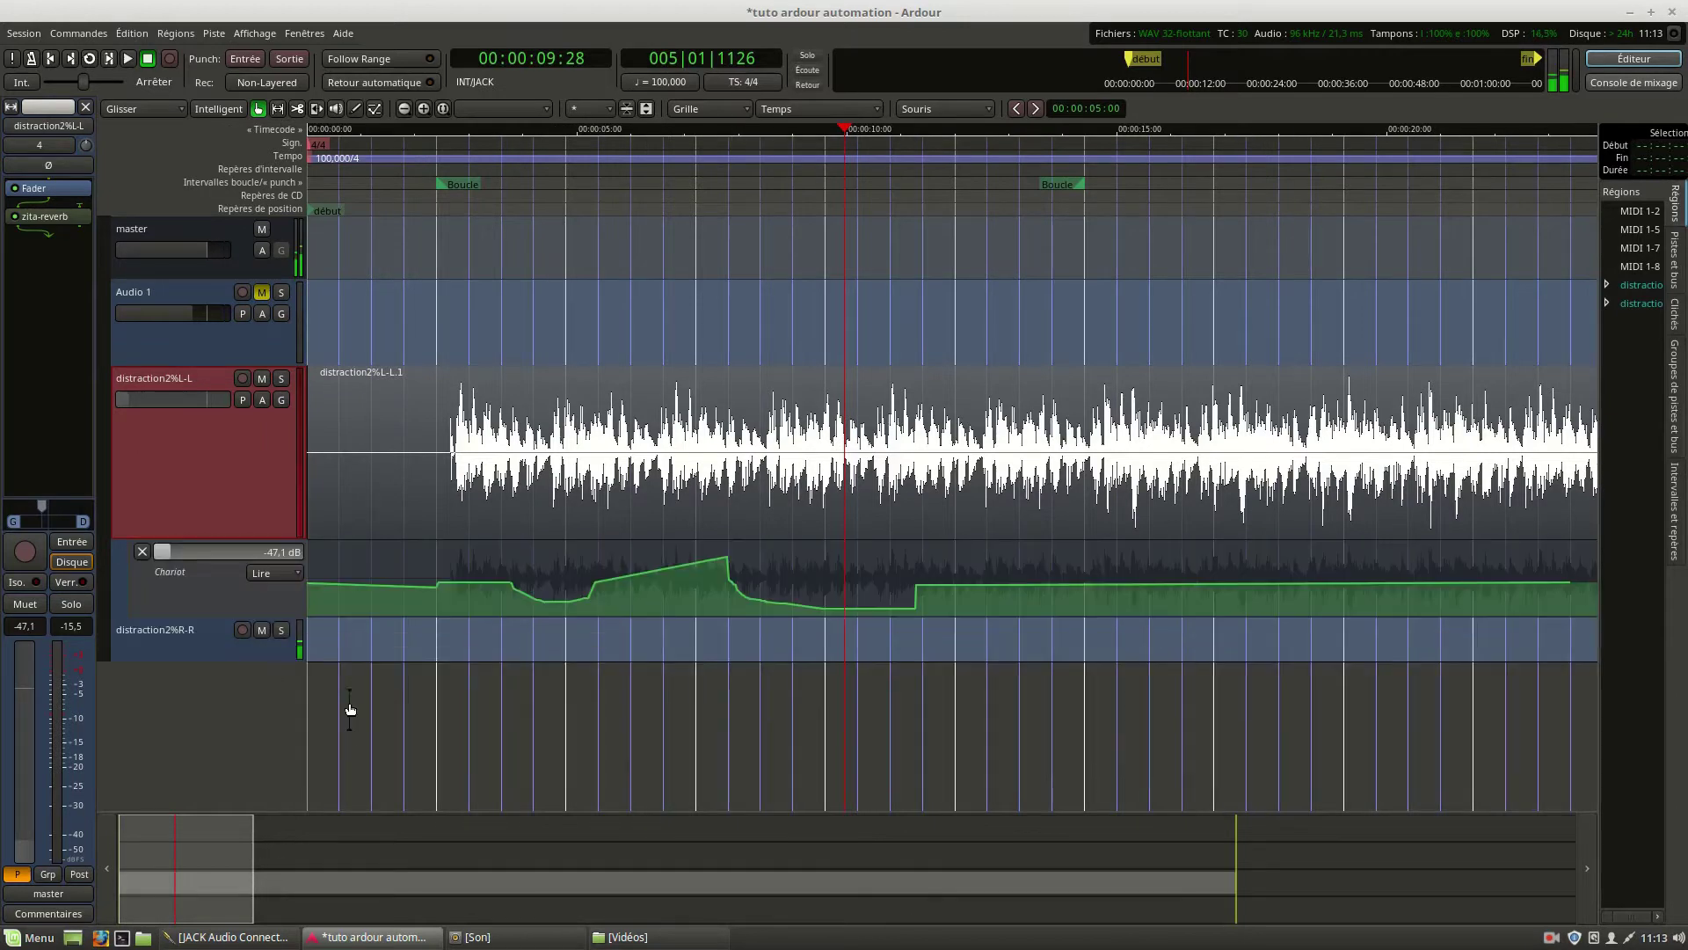
Show the automation lane for the zita-reverb Delay parameter on the distraction2%L-L track.
right_click(186, 451)
mouse_move(256, 631)
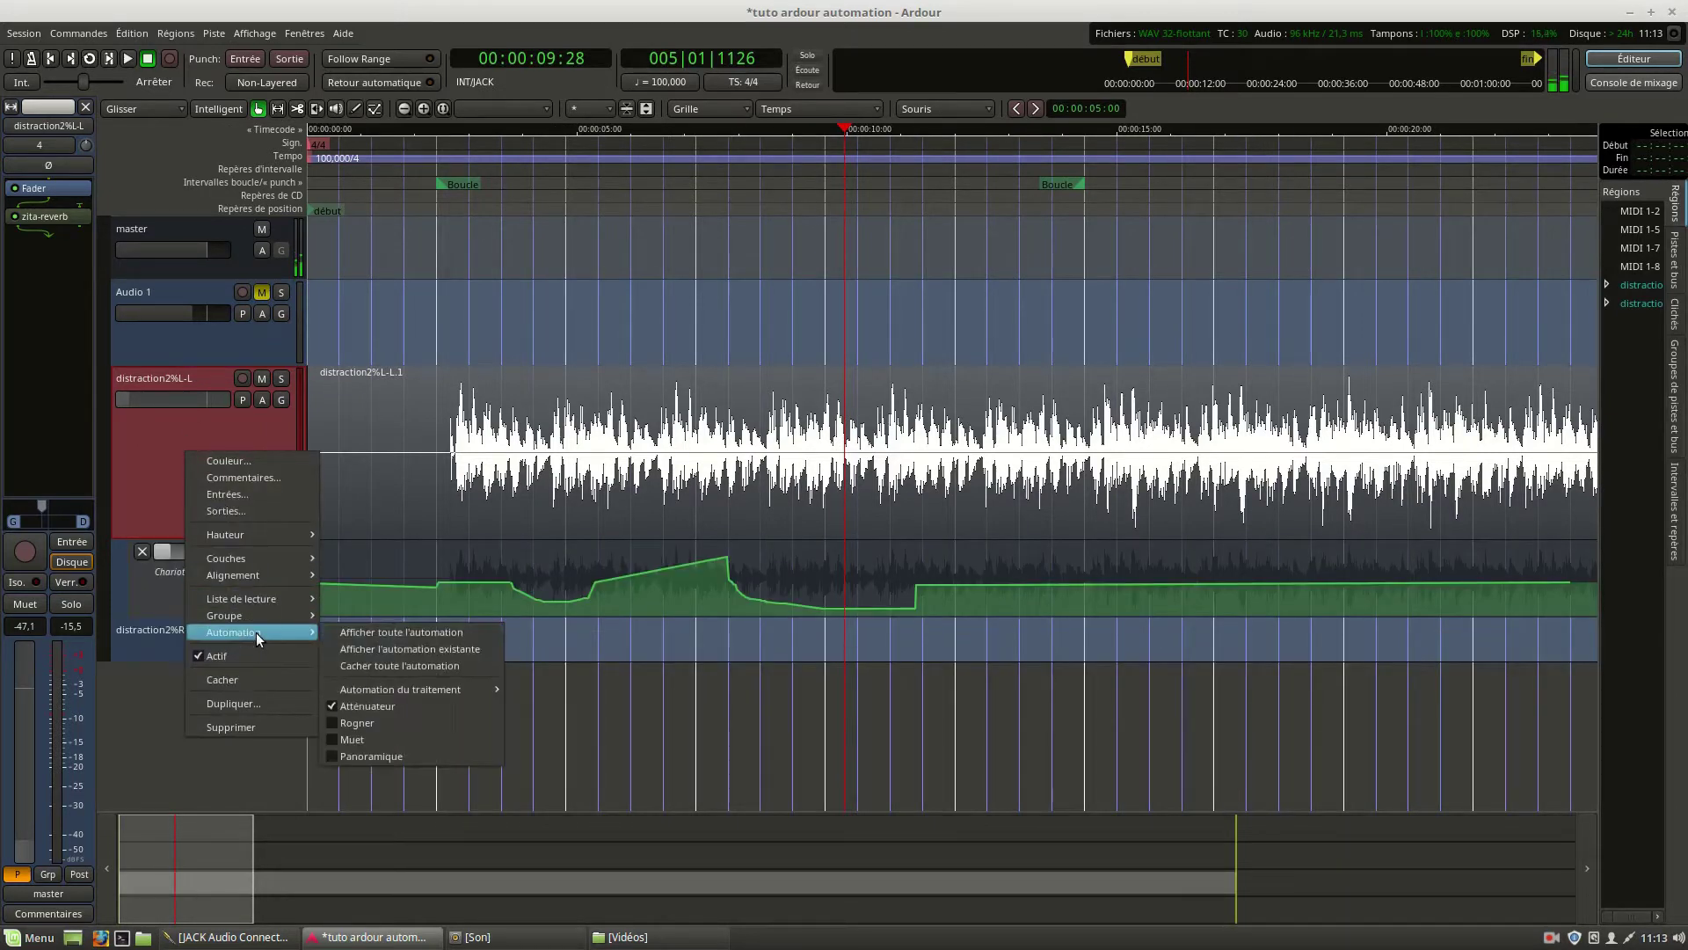
mouse_move(419, 692)
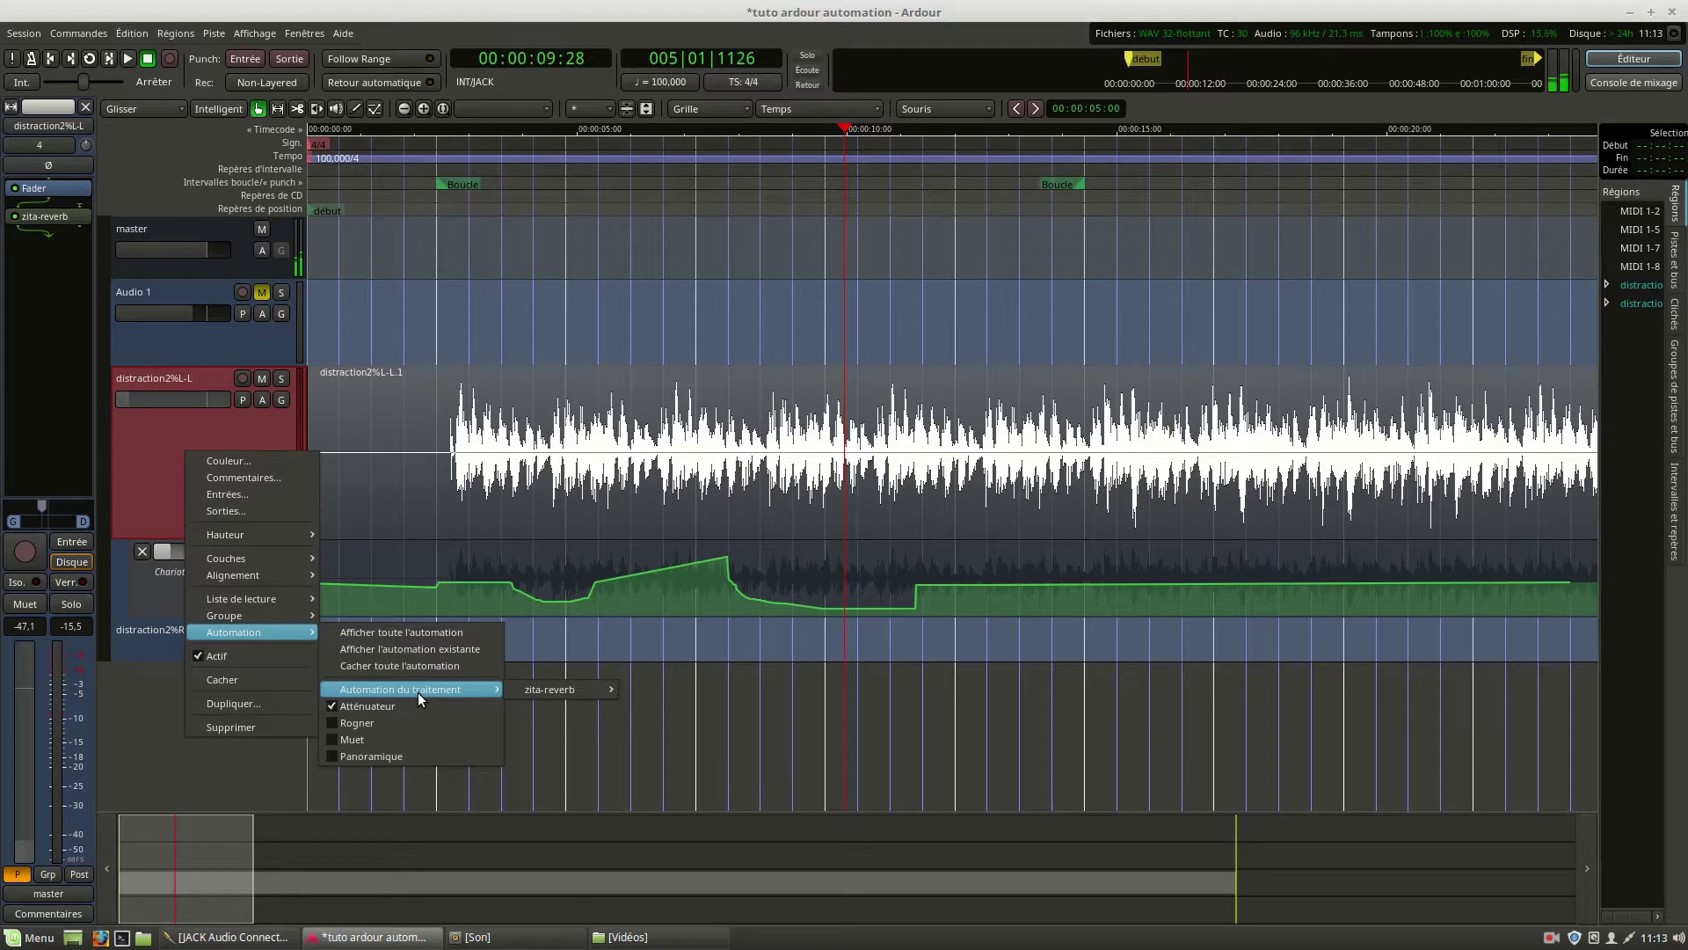
mouse_move(563, 689)
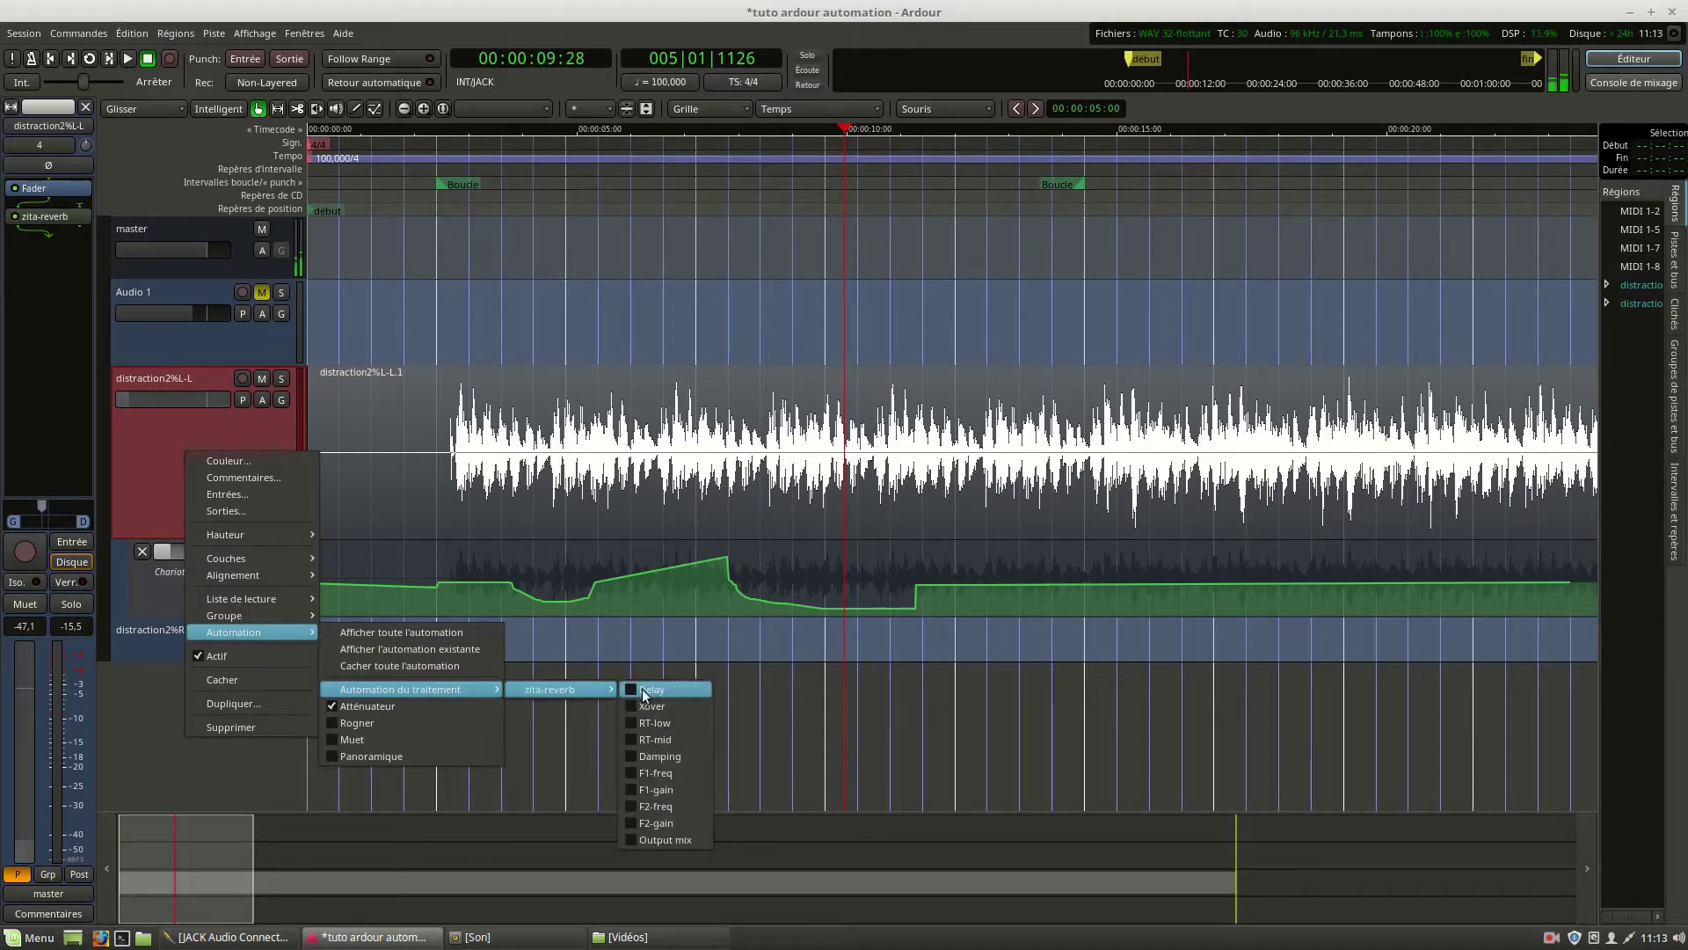
click(640, 690)
Show the automation lane for the zita-reverb Output mix parameter on the distraction2%L-L track.
right_click(208, 471)
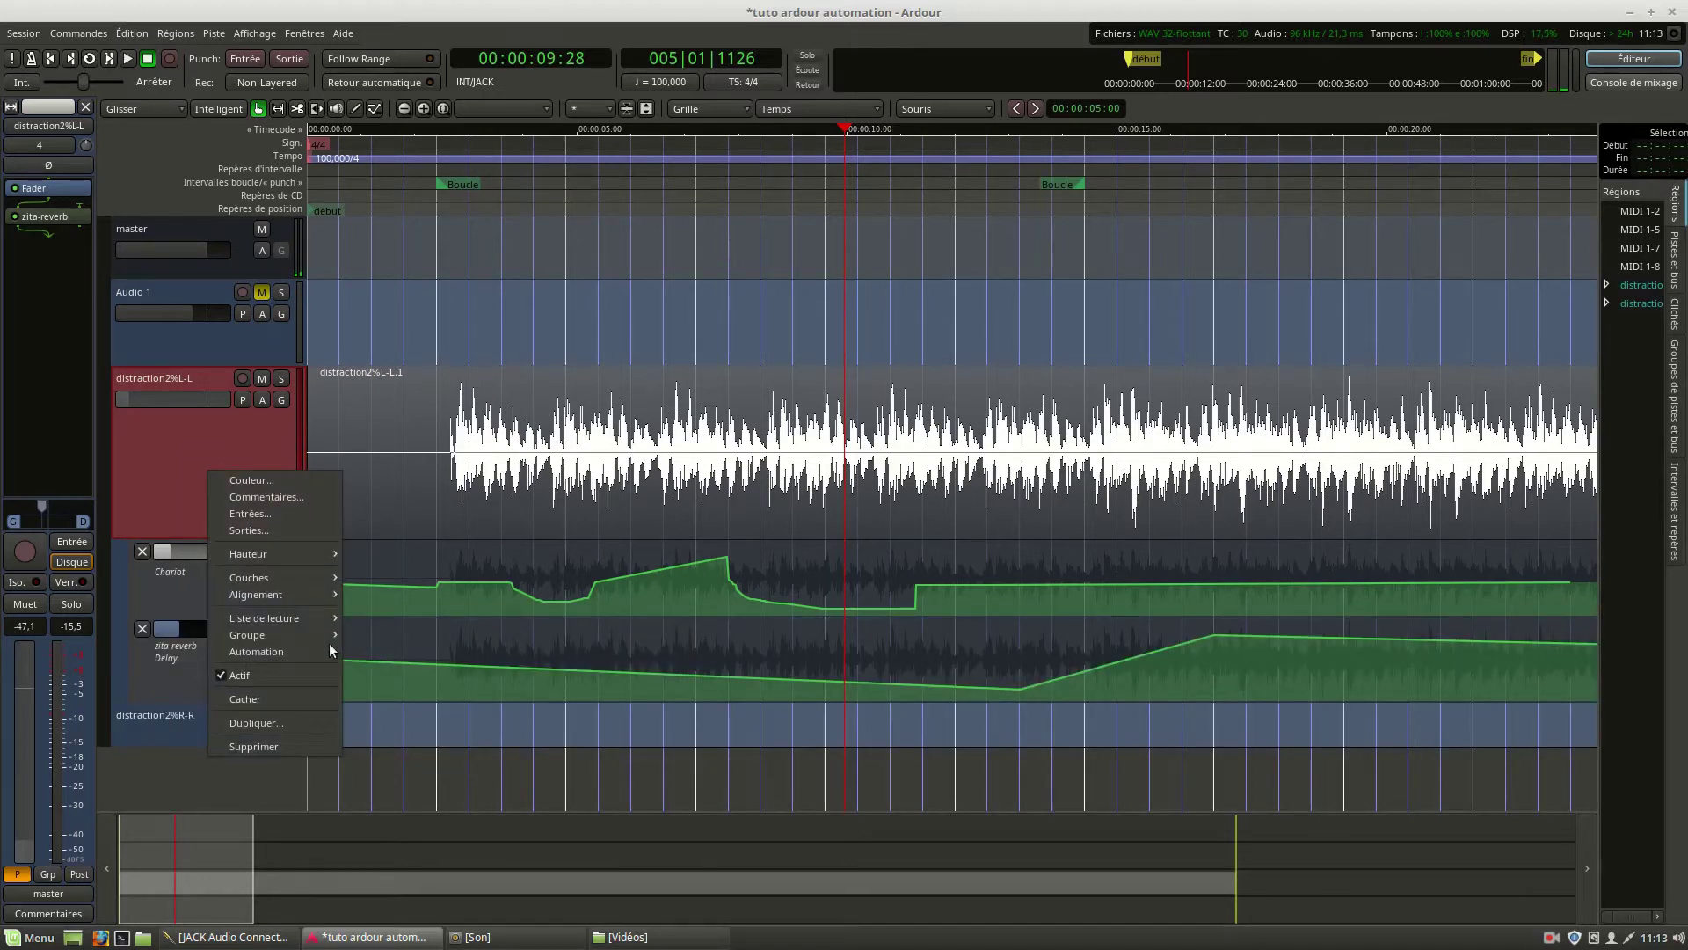
mouse_move(290, 651)
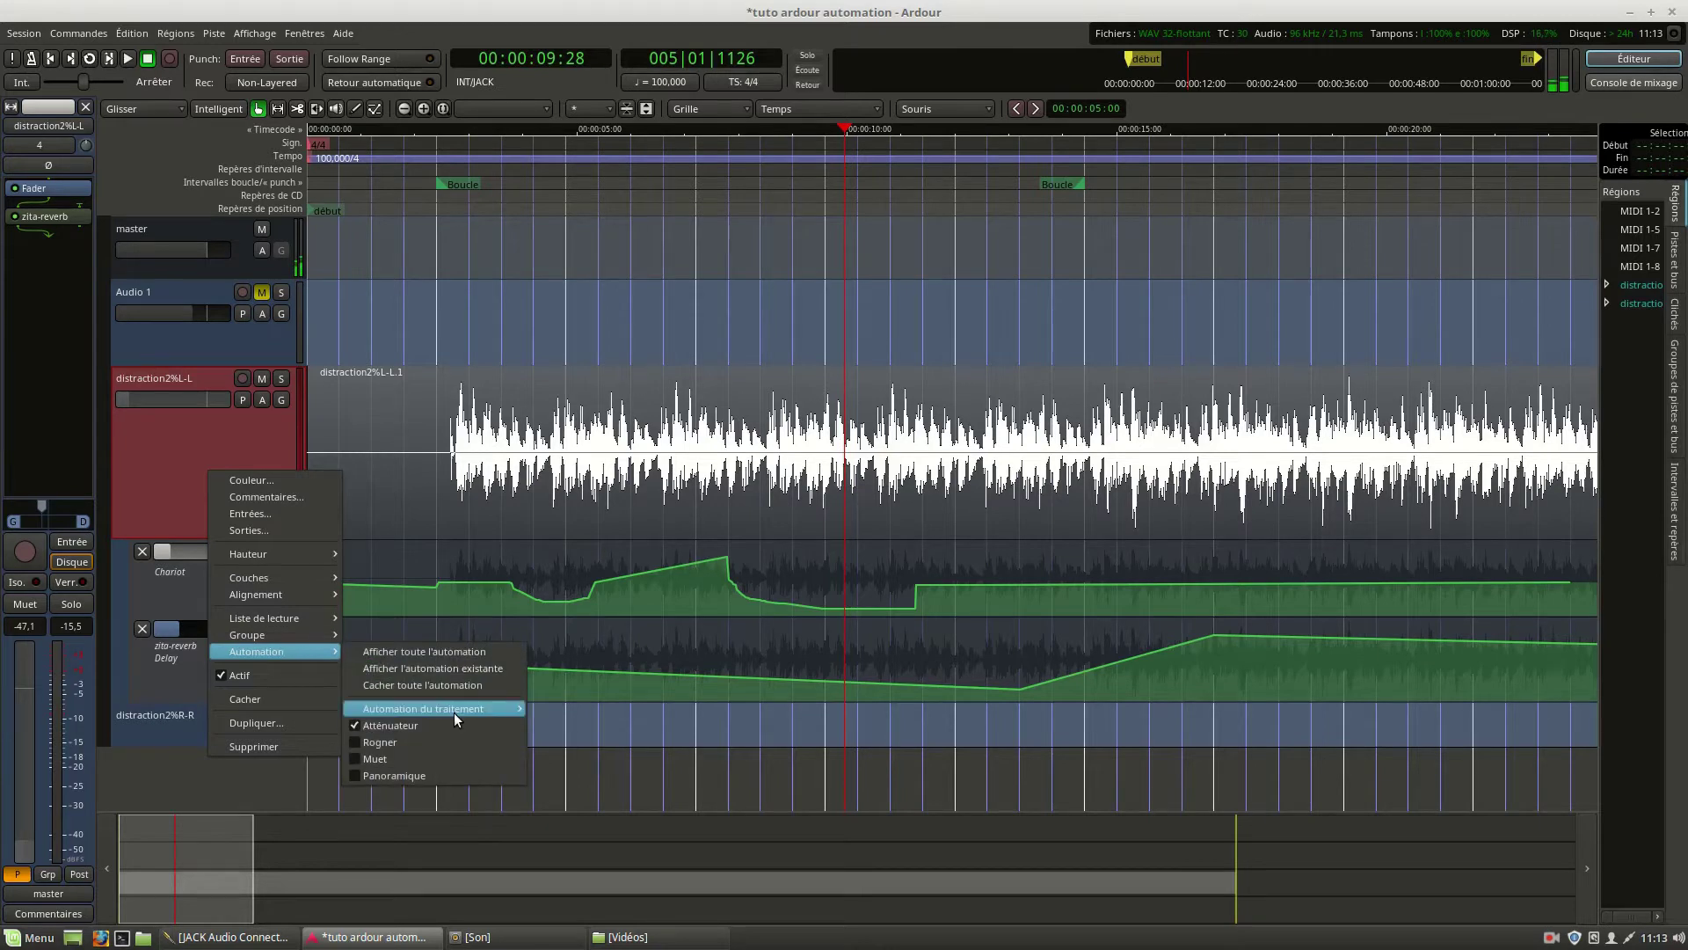
mouse_move(454, 713)
mouse_move(582, 714)
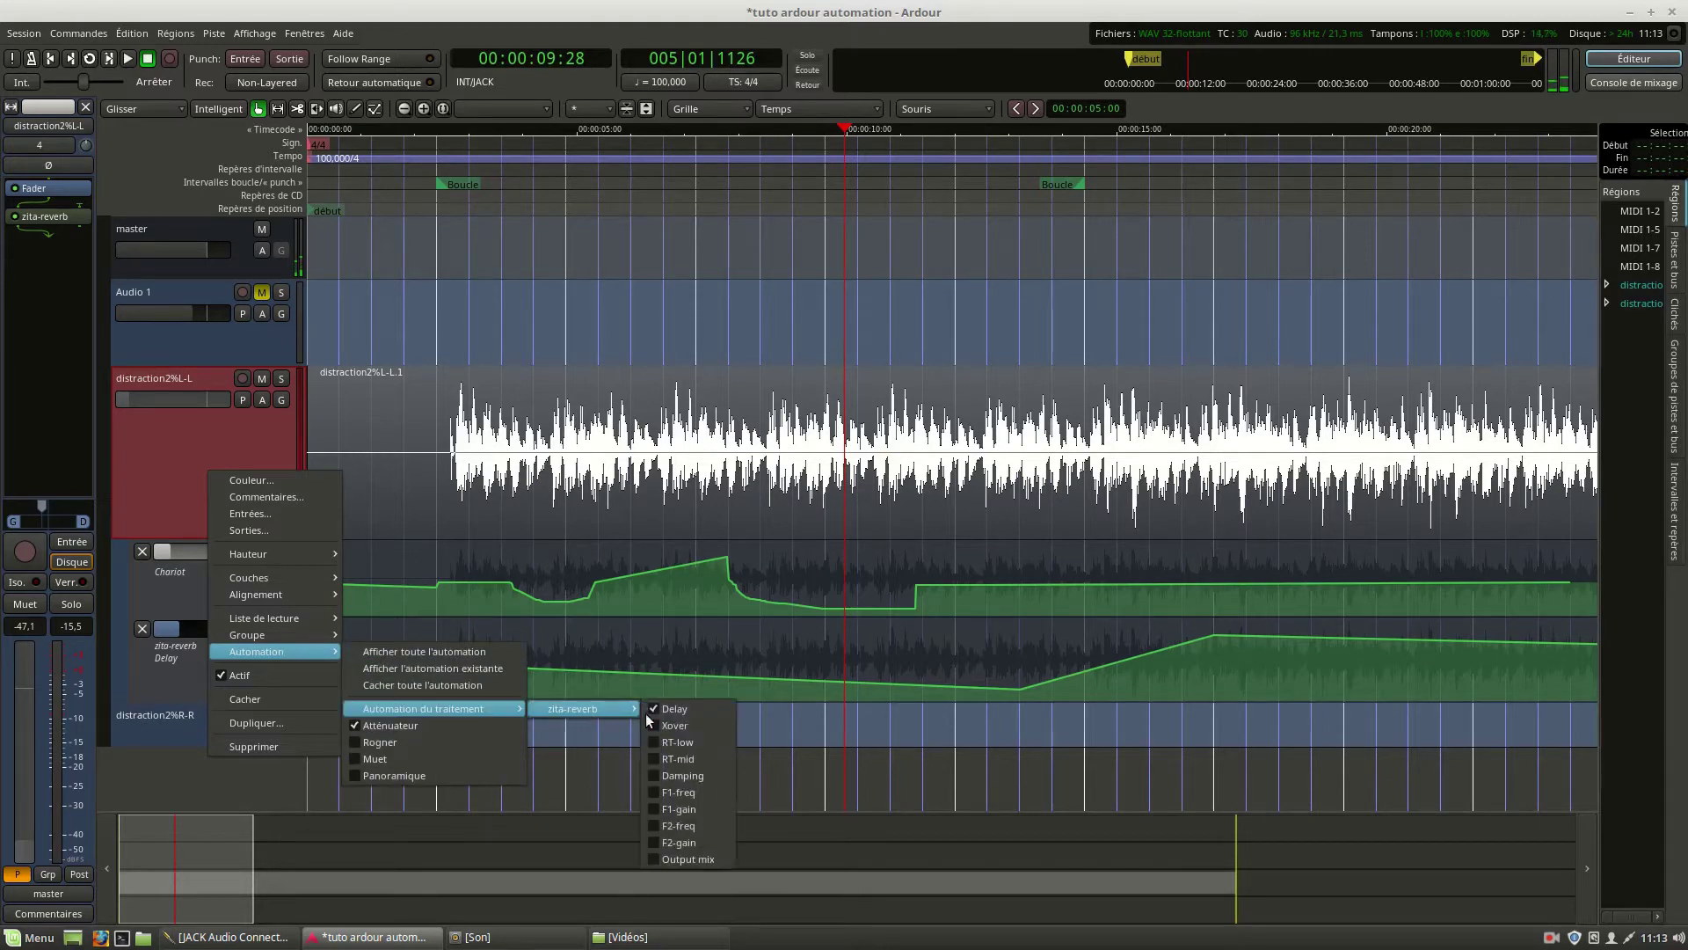
click(663, 857)
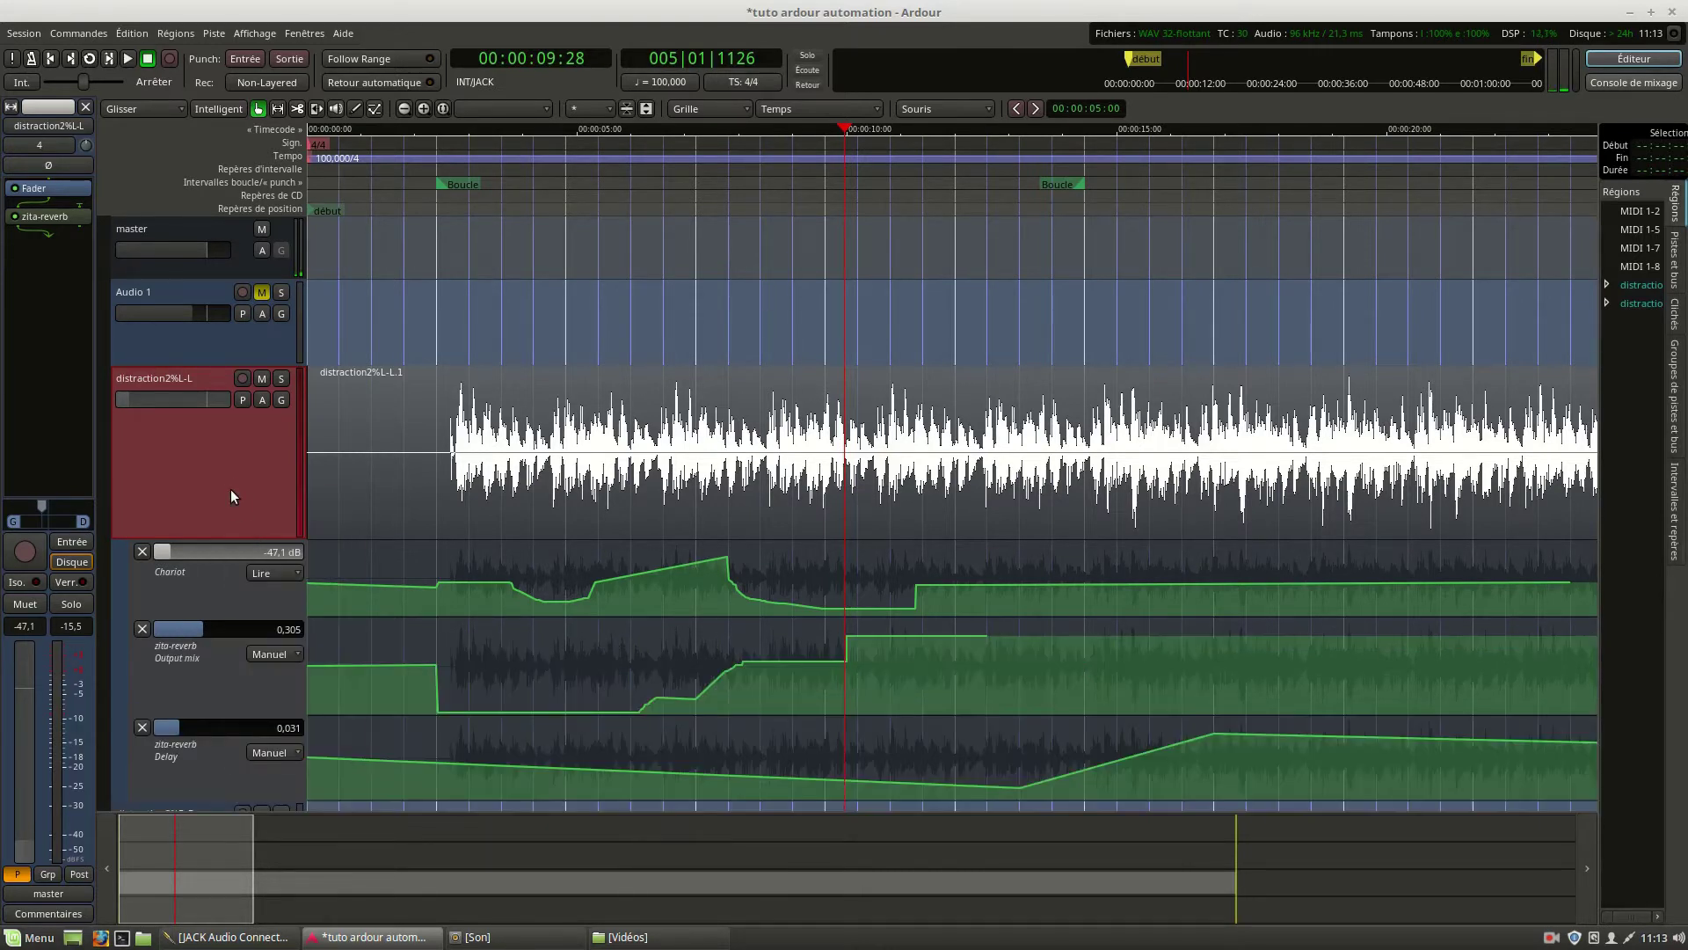
Show the zita-reverb Damping automation lane on distraction2%L-L and reduce that lane's height.
right_click(231, 489)
mouse_move(320, 668)
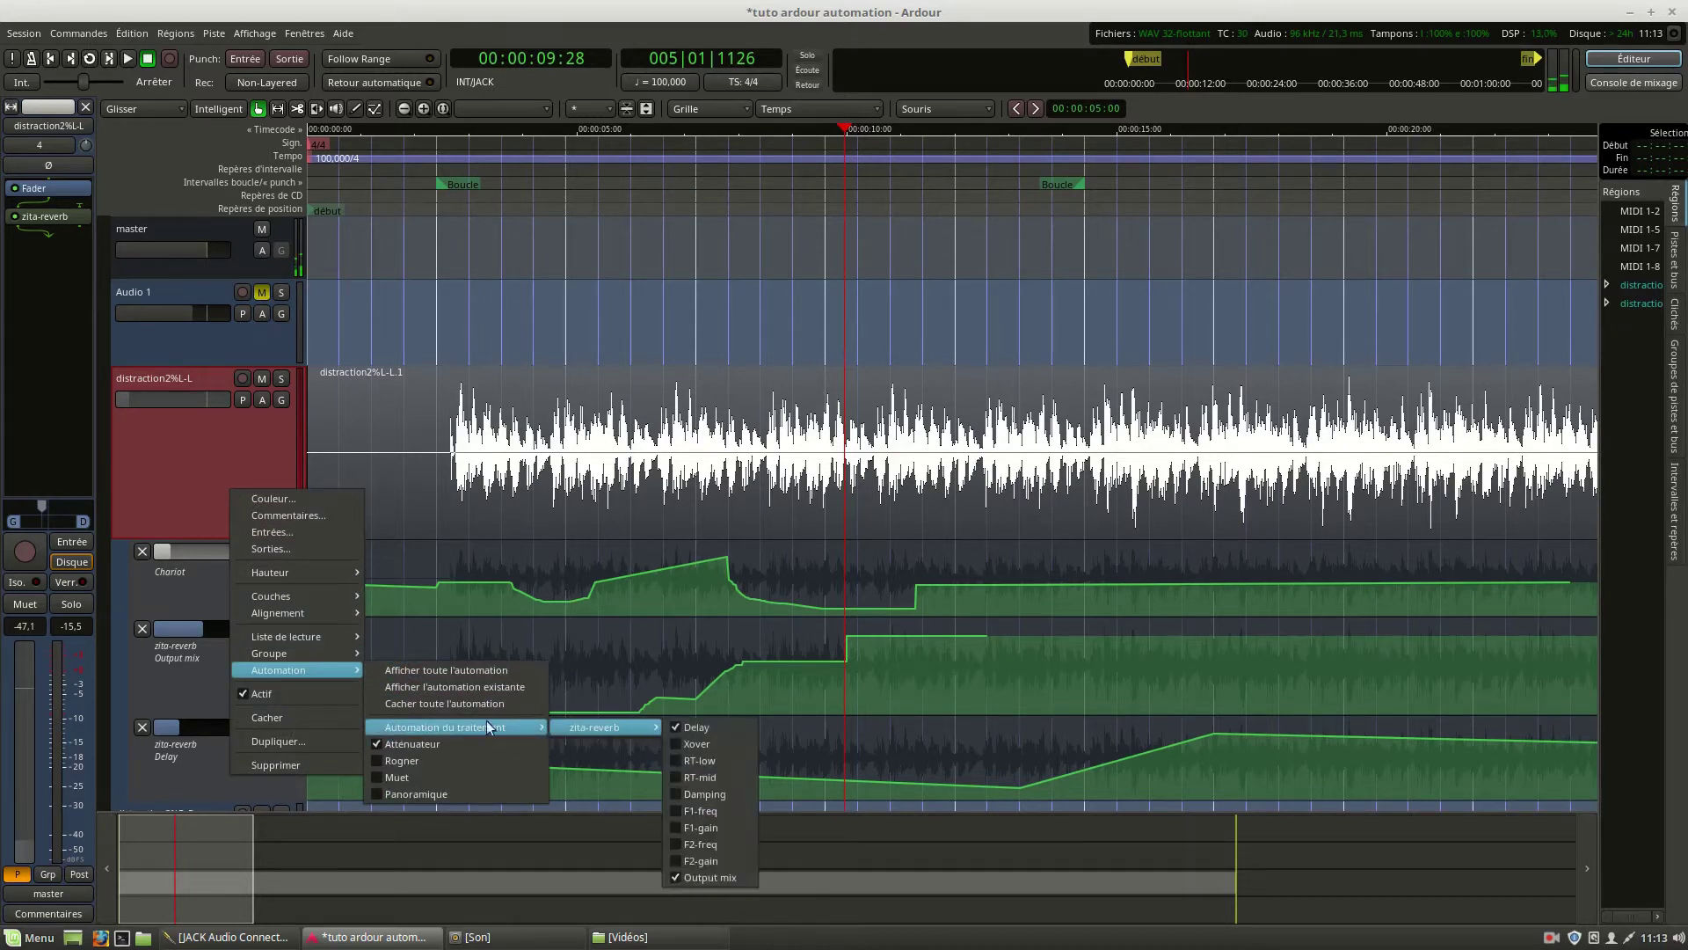
mouse_move(506, 729)
mouse_move(611, 729)
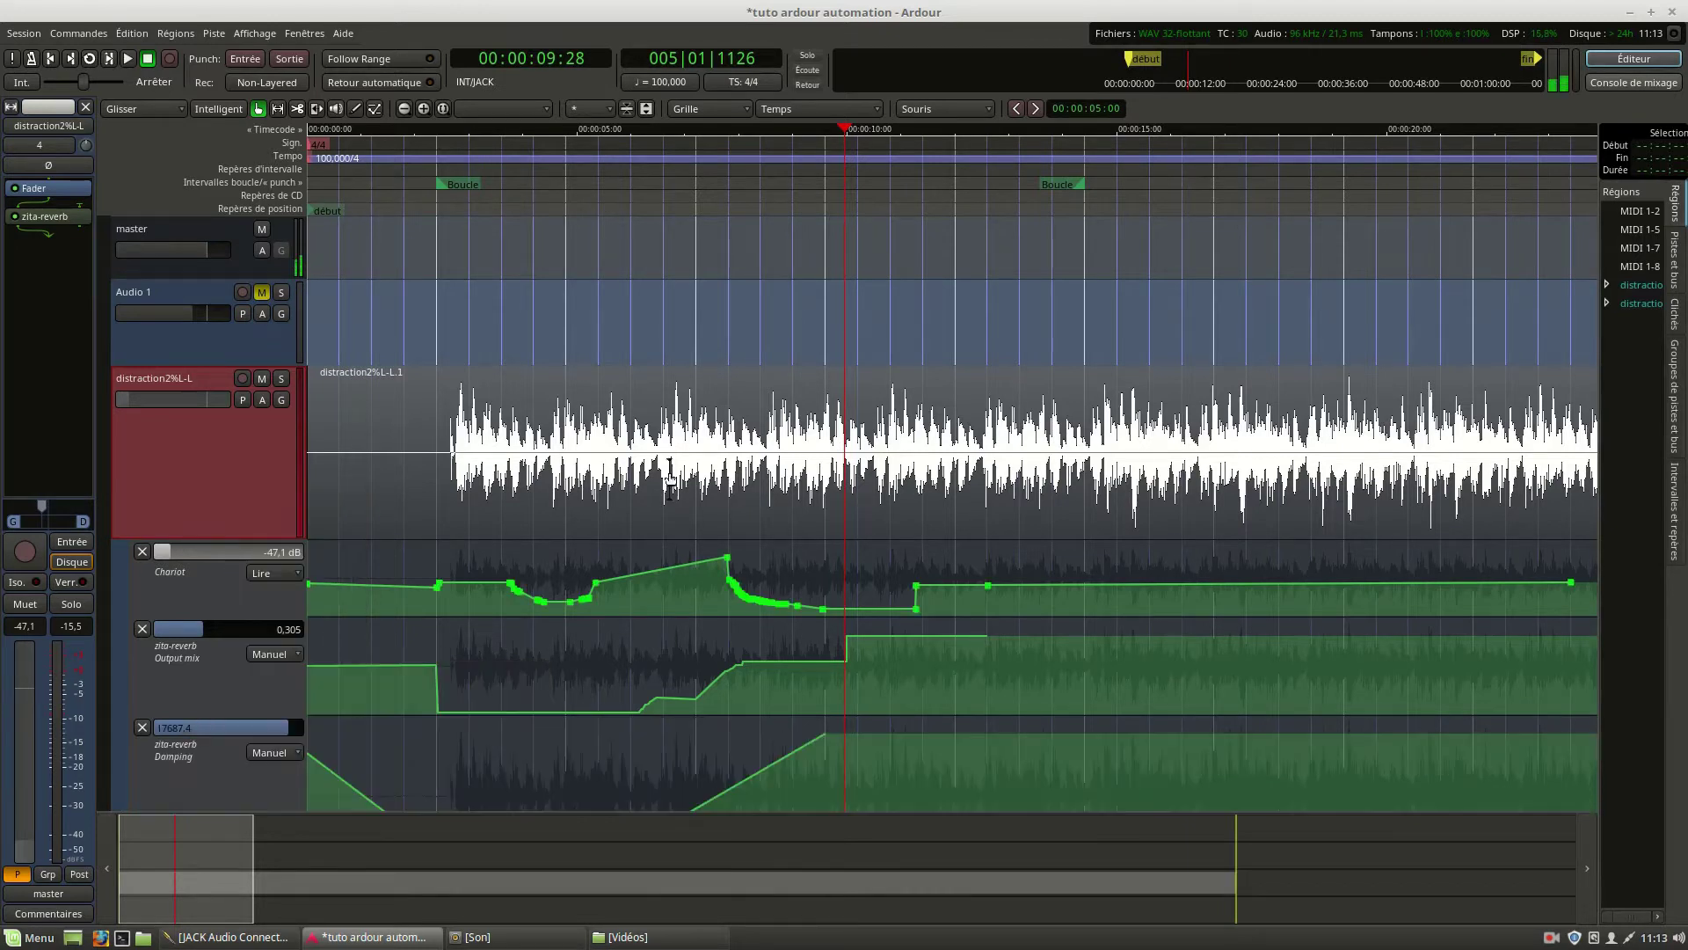
click(701, 794)
scroll(700, 399, down, 2)
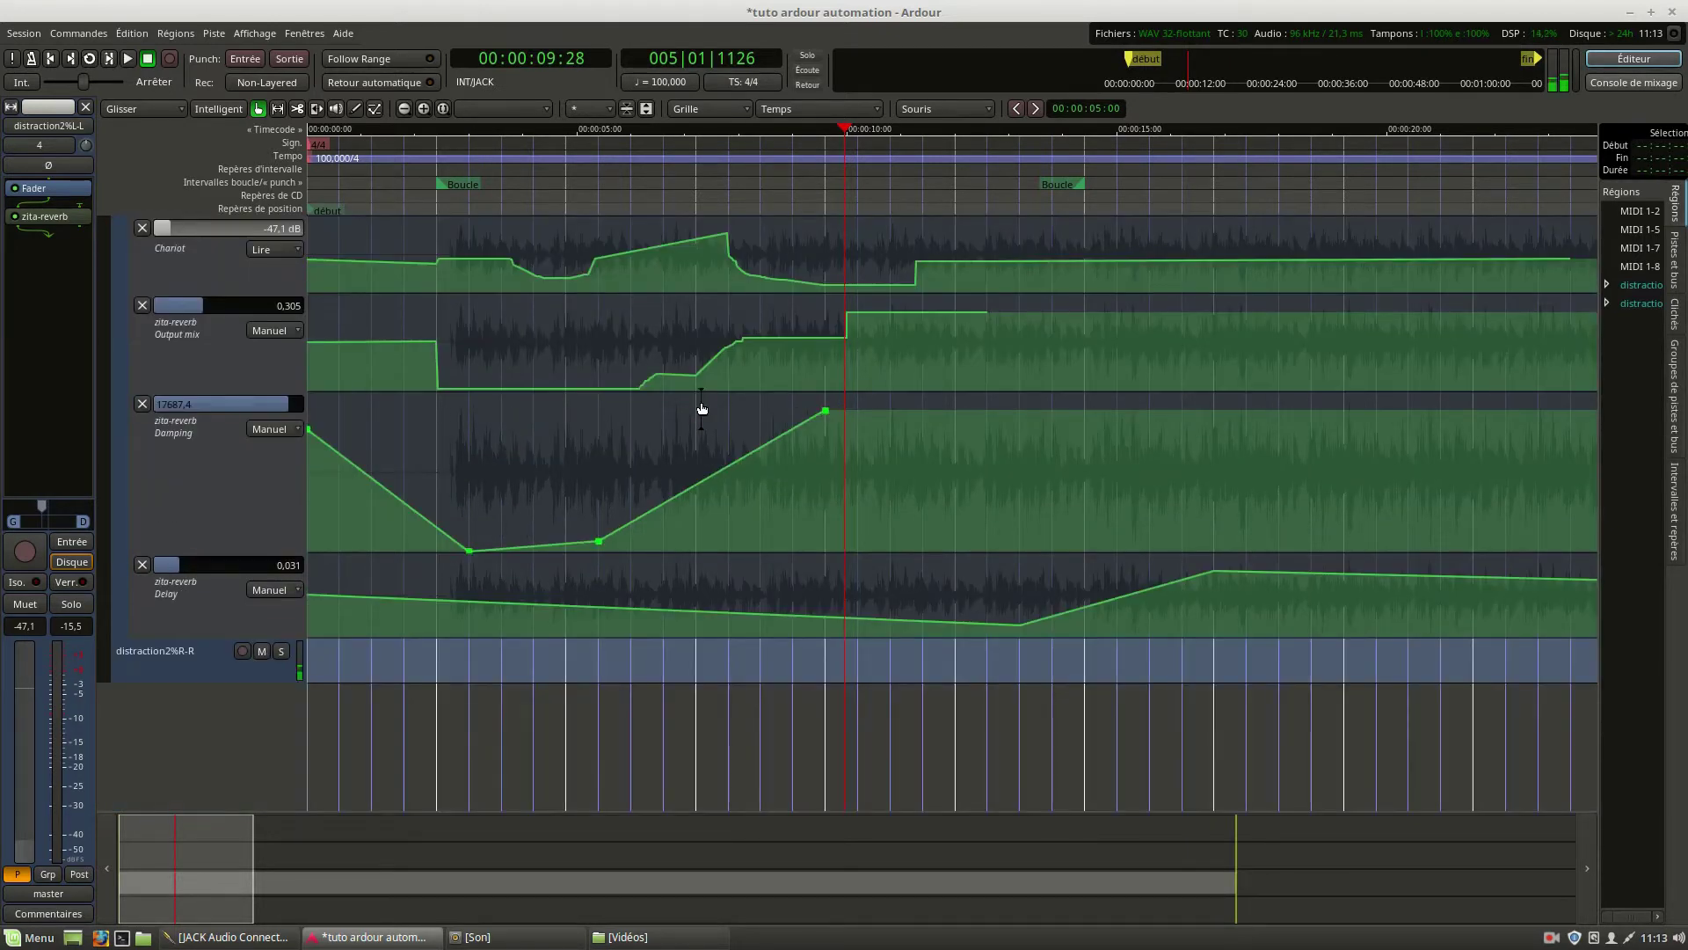
scroll(700, 399, up, 2)
drag(236, 724, 253, 624)
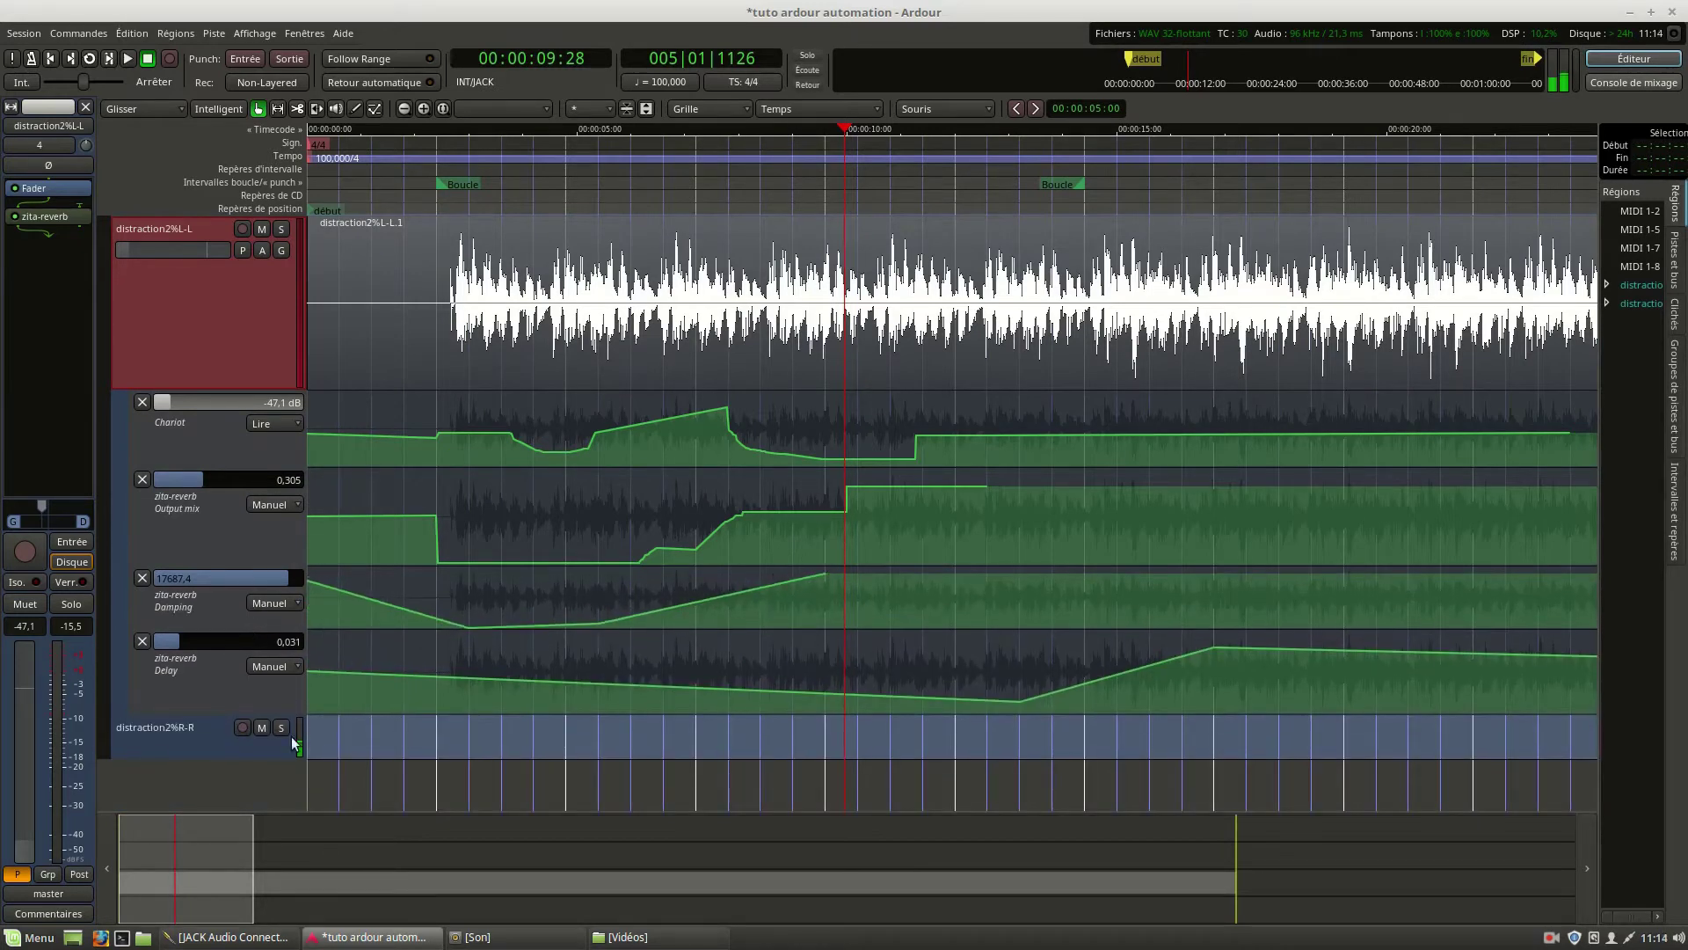
Review the Chariot lane's automation modes, keep Lire, and play the loop range to listen before stopping playback.
click(262, 423)
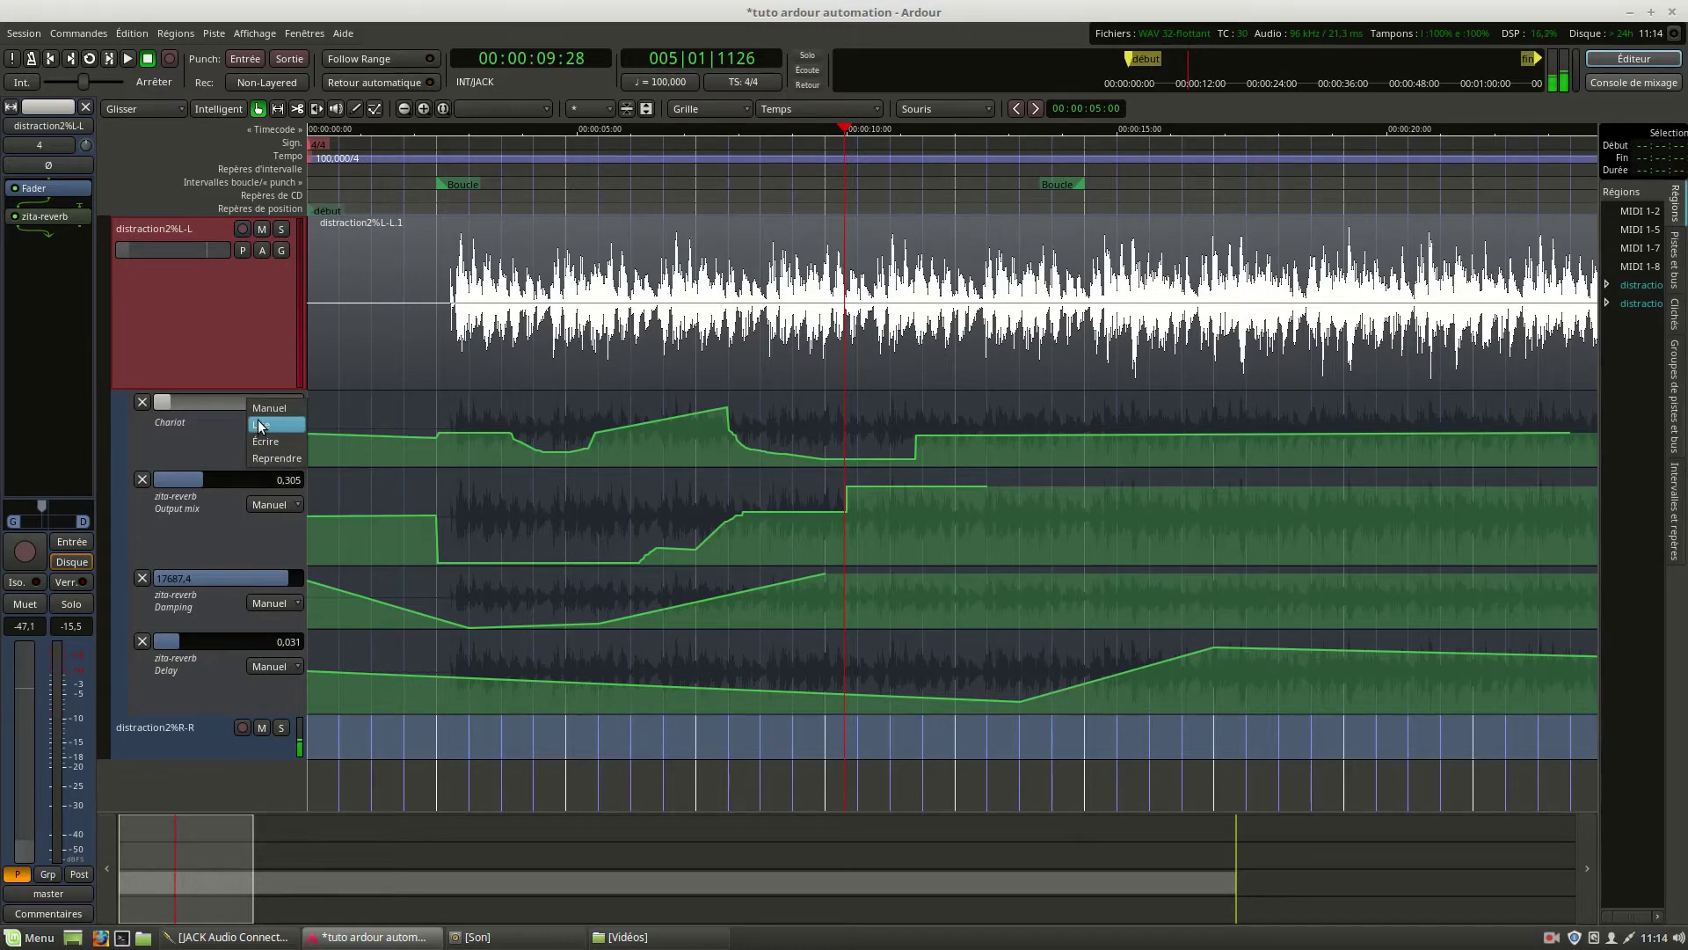
click(114, 425)
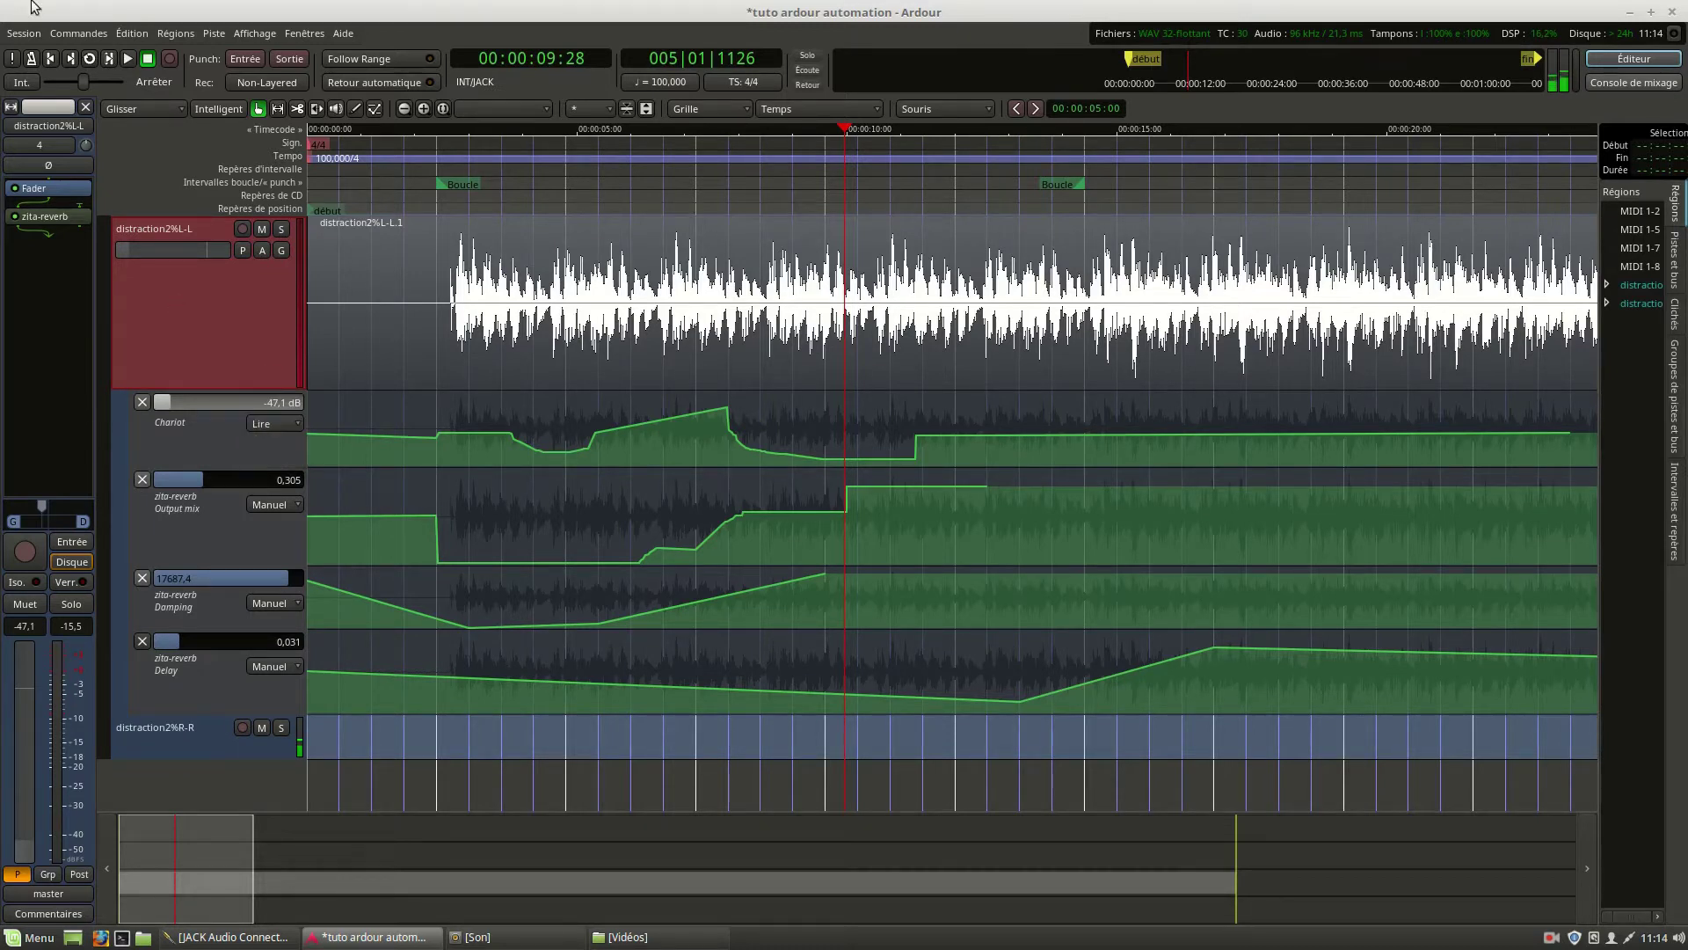
click(88, 59)
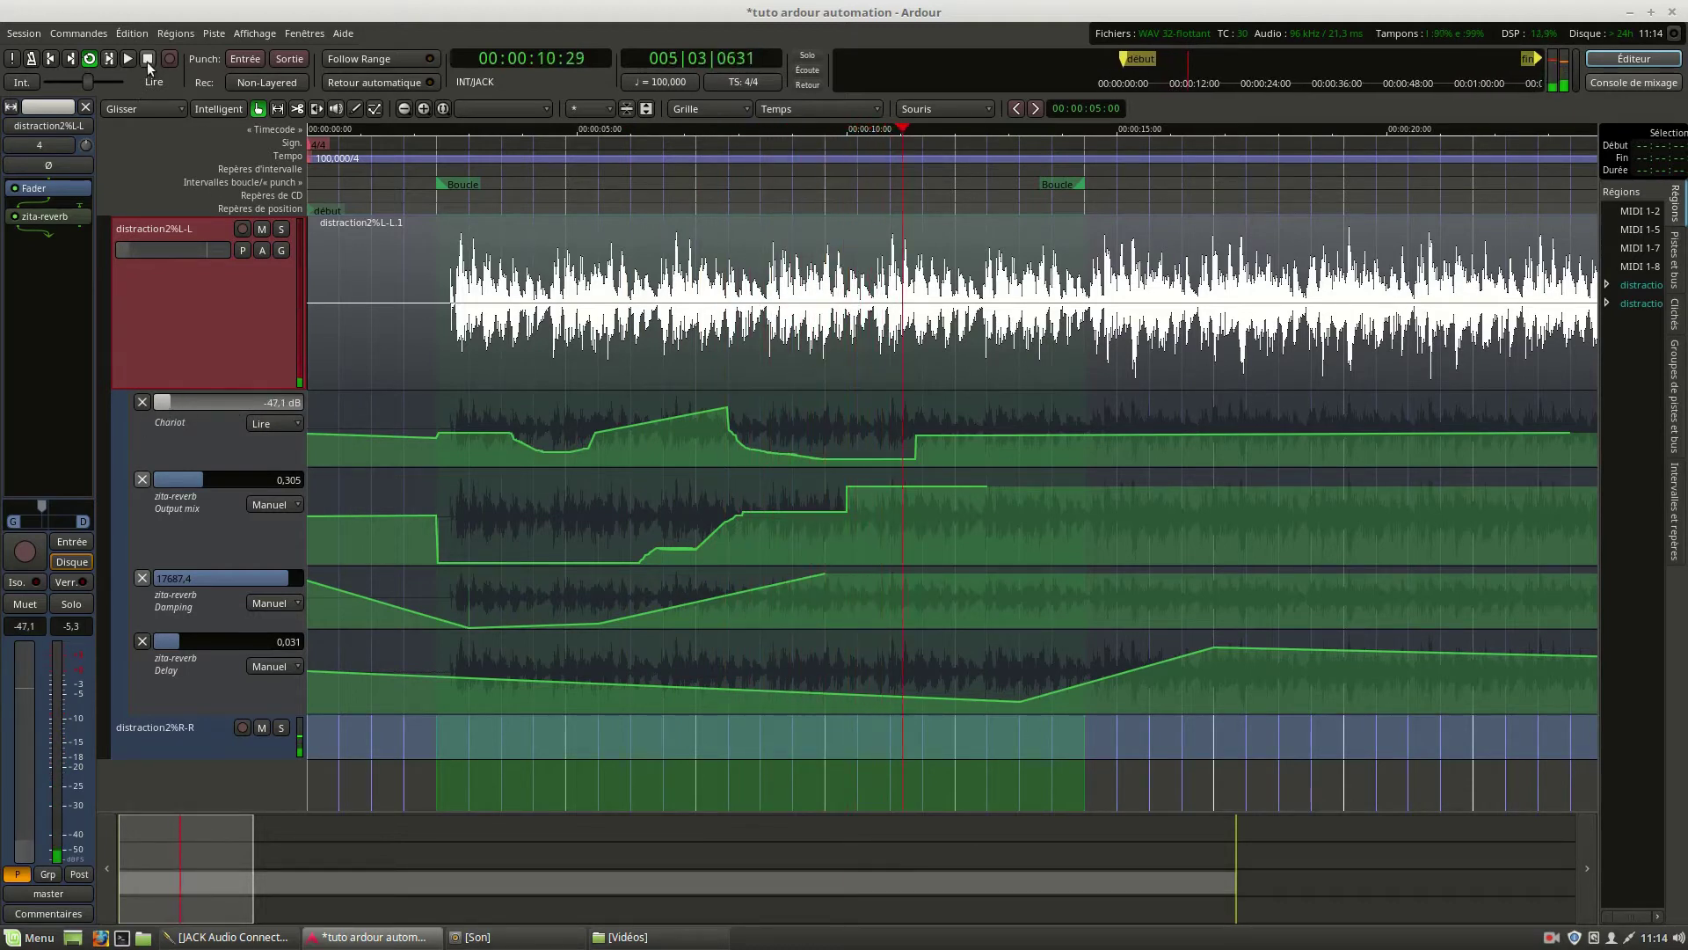
key(space)
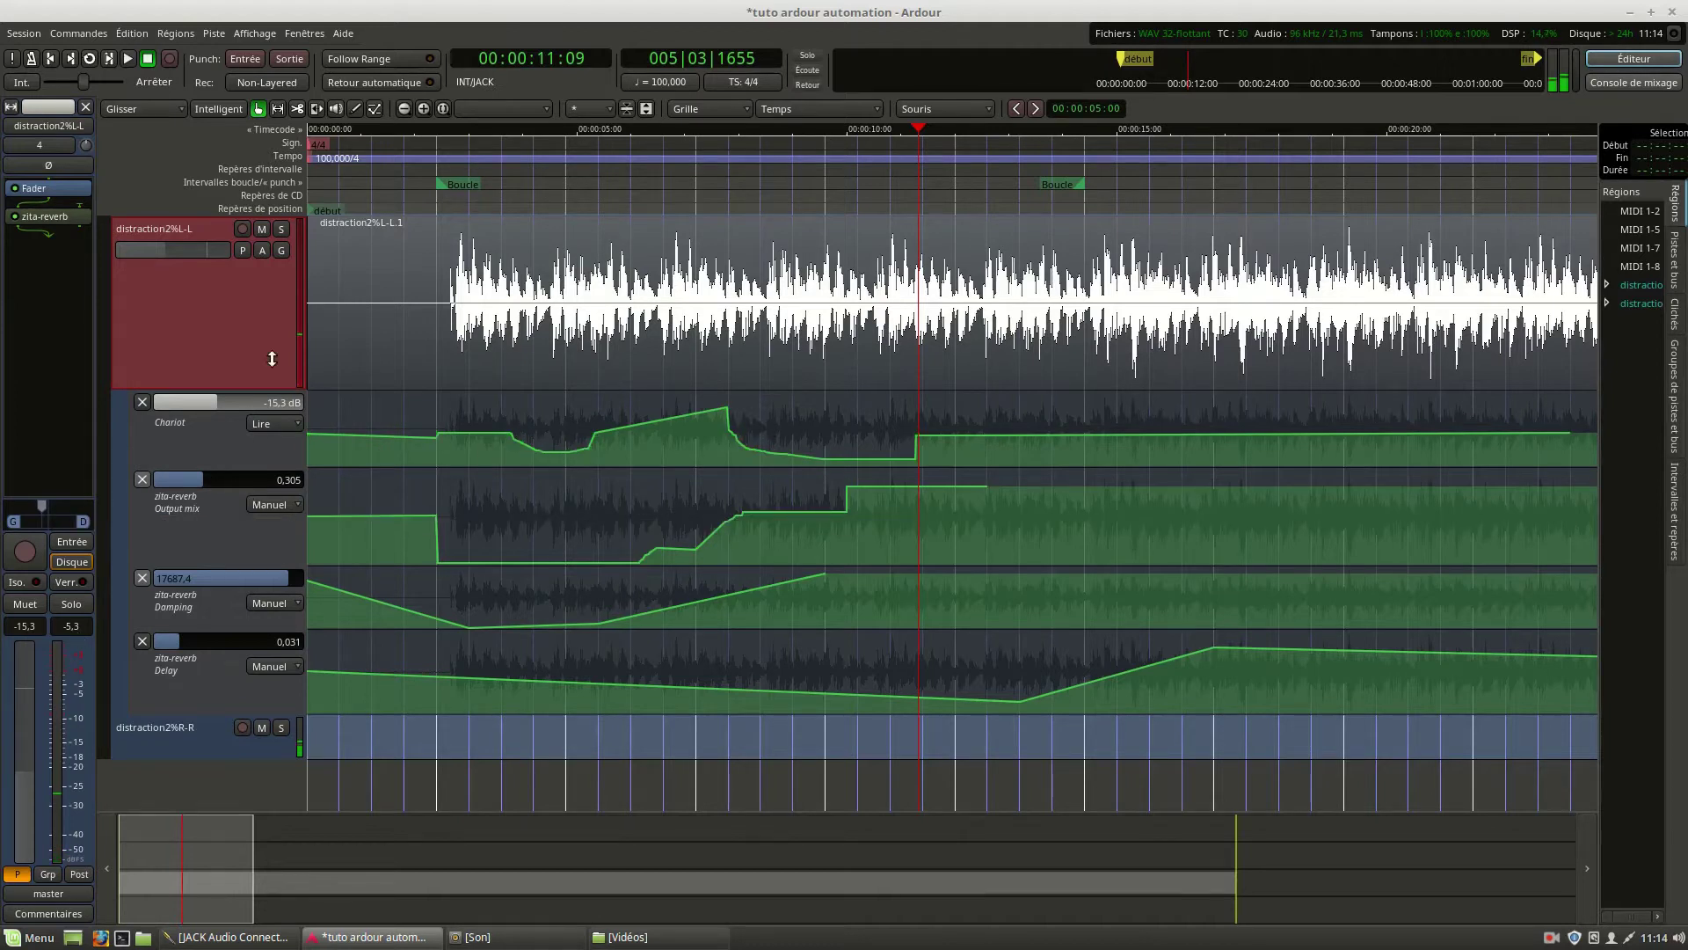
Set the automation mode of the Chariot lane to Manuel.
click(259, 428)
click(269, 408)
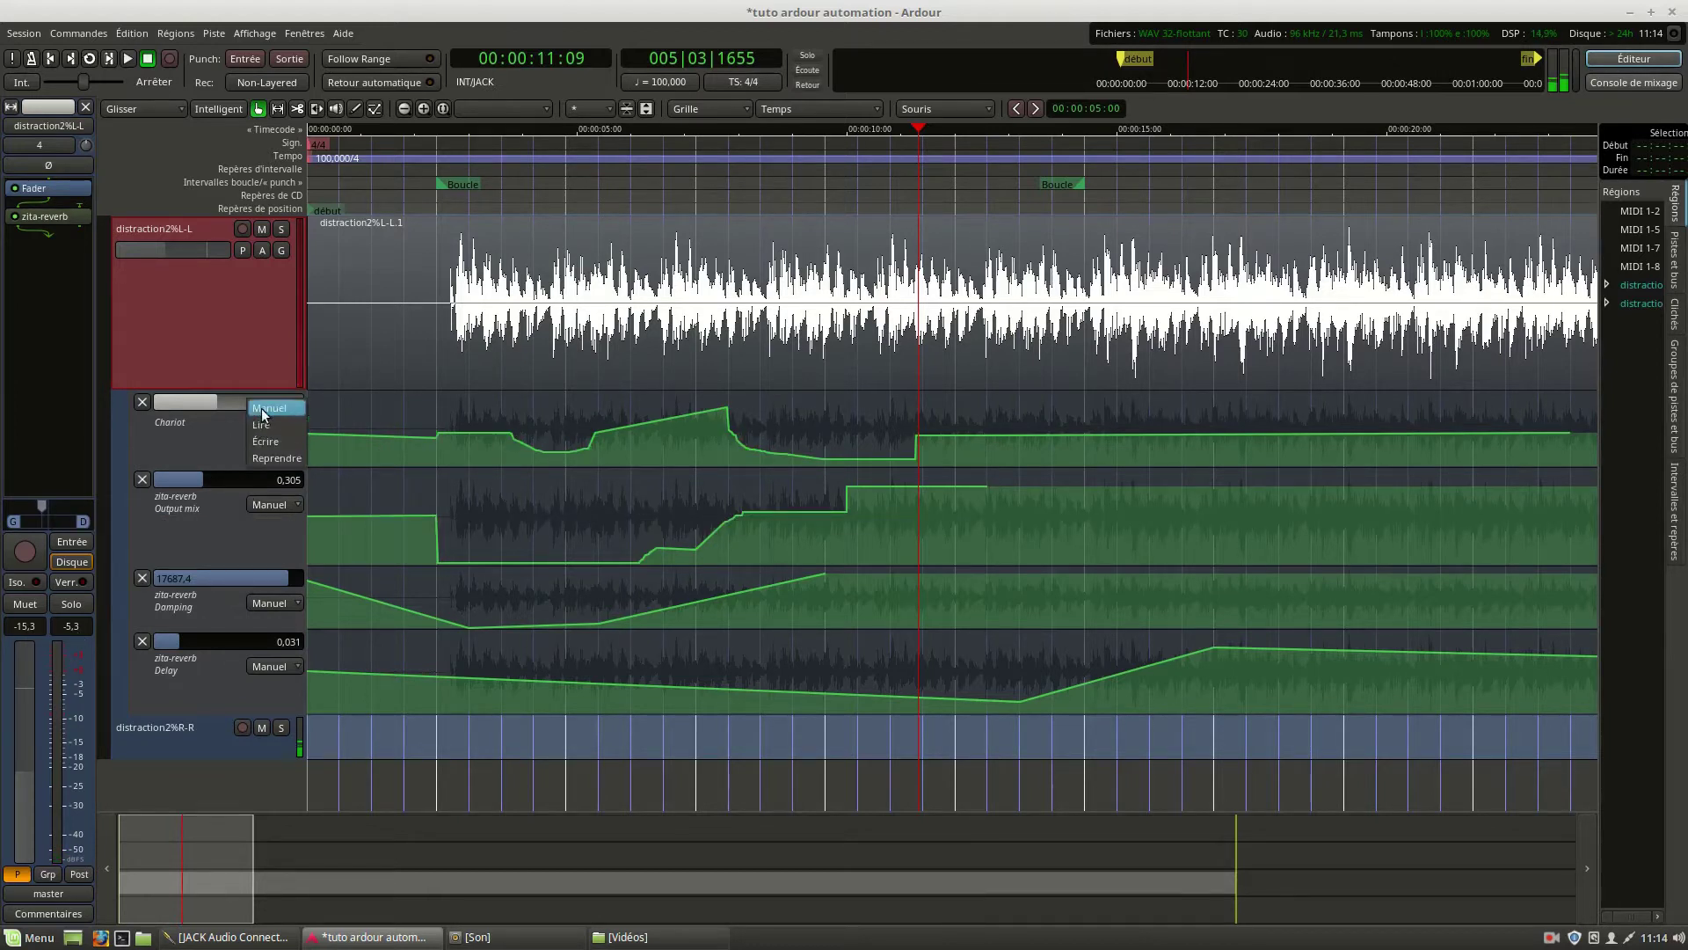
Set the automation mode of the zita-reverb Output mix, Damping and Delay lanes to Lire.
click(267, 507)
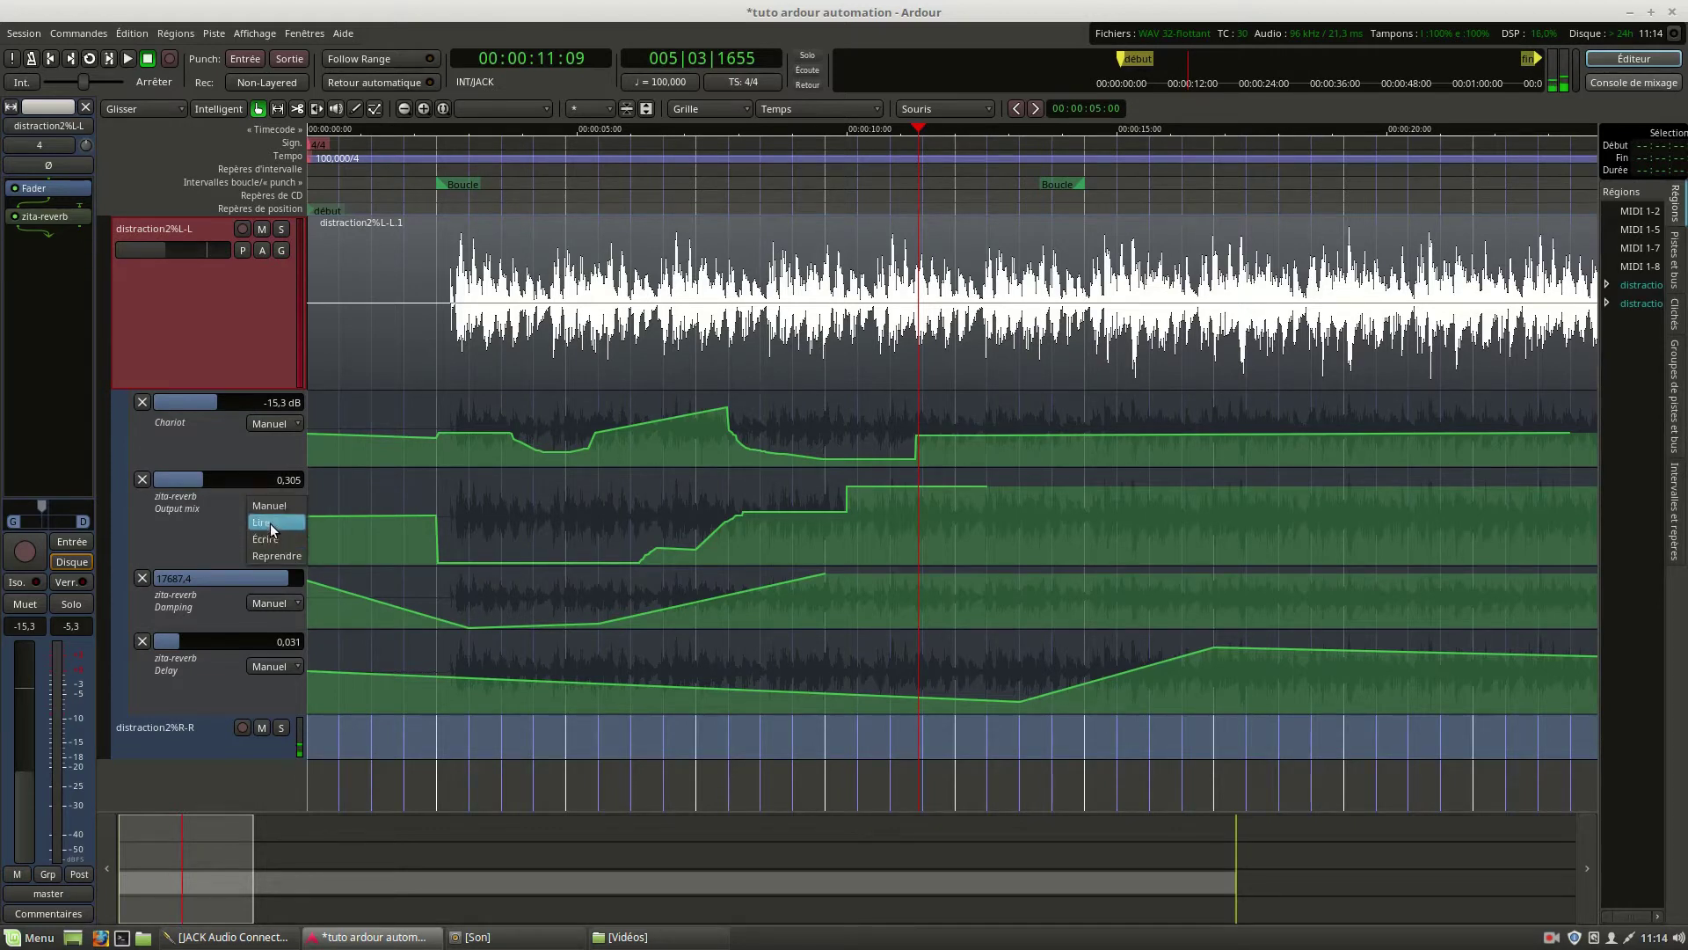
click(272, 531)
click(272, 605)
click(268, 626)
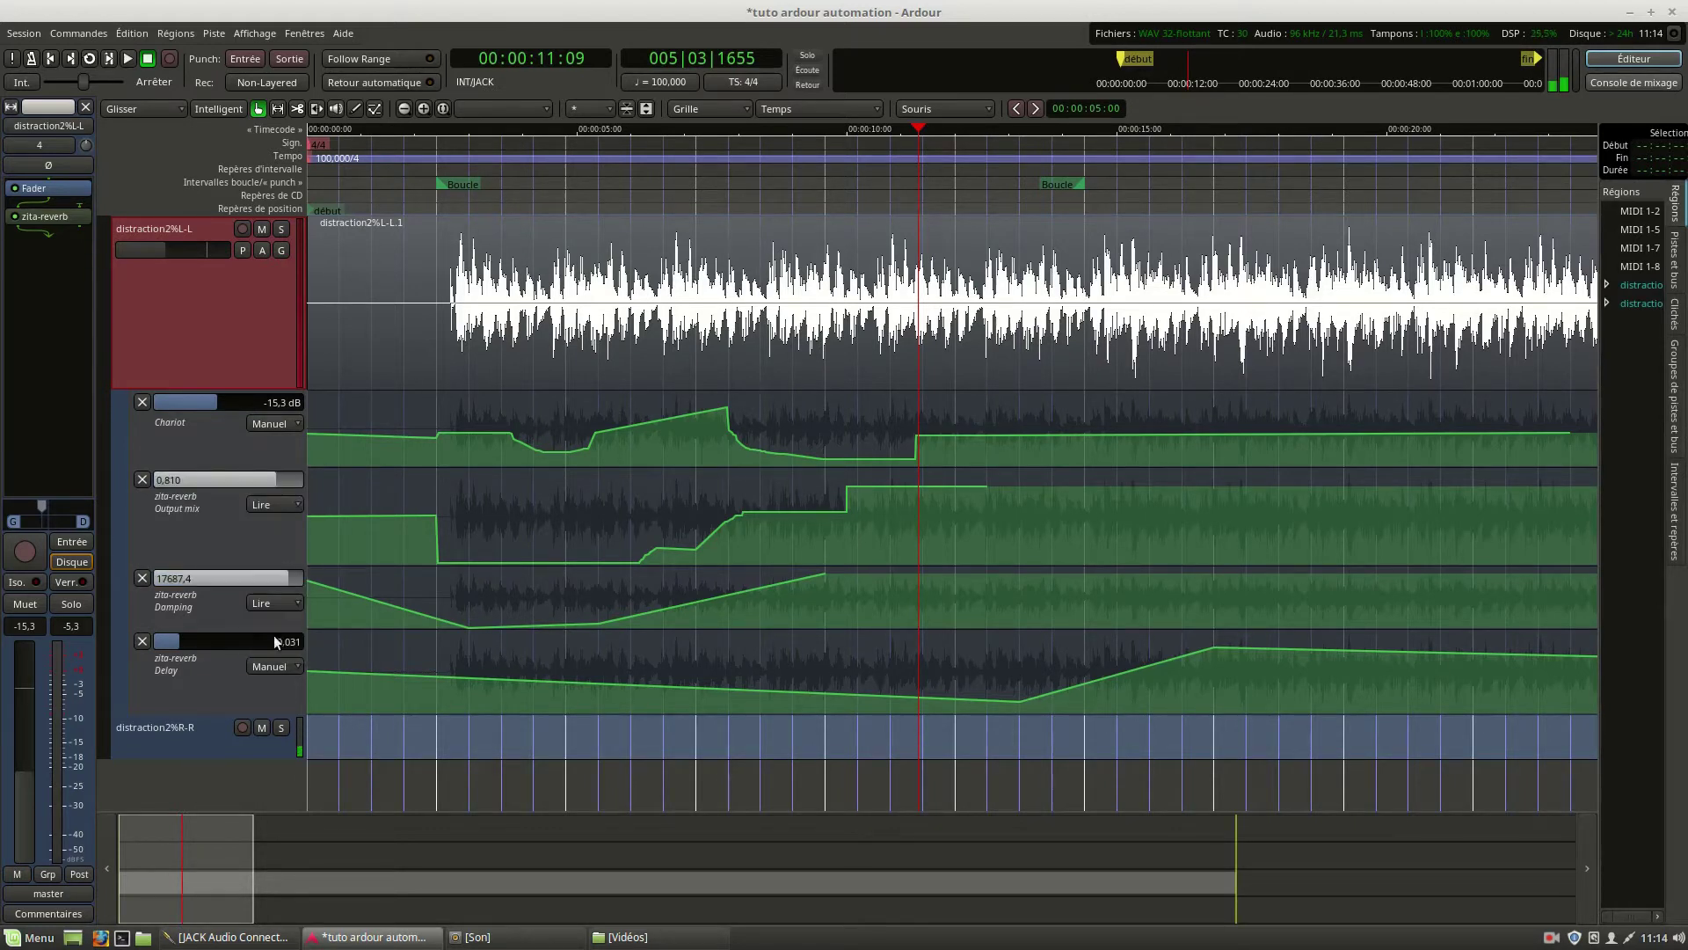
click(272, 670)
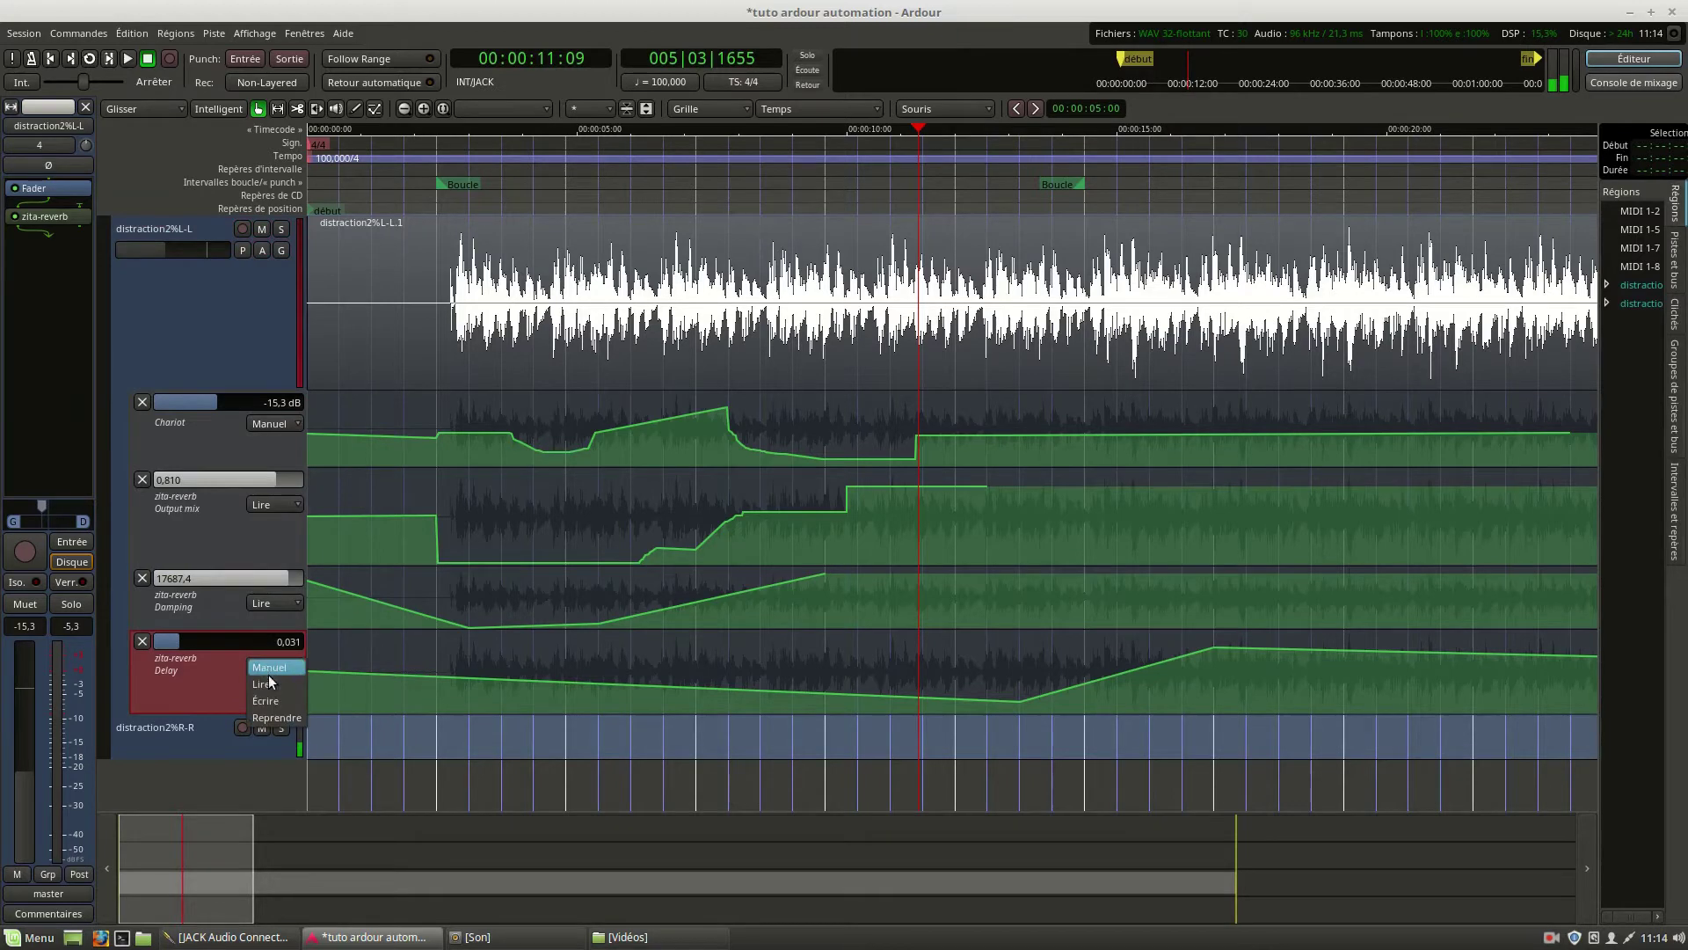
click(267, 684)
Open the zita-reverb controls and play the loop range to watch the automated parameters move, ending with playback stopped.
double_click(38, 225)
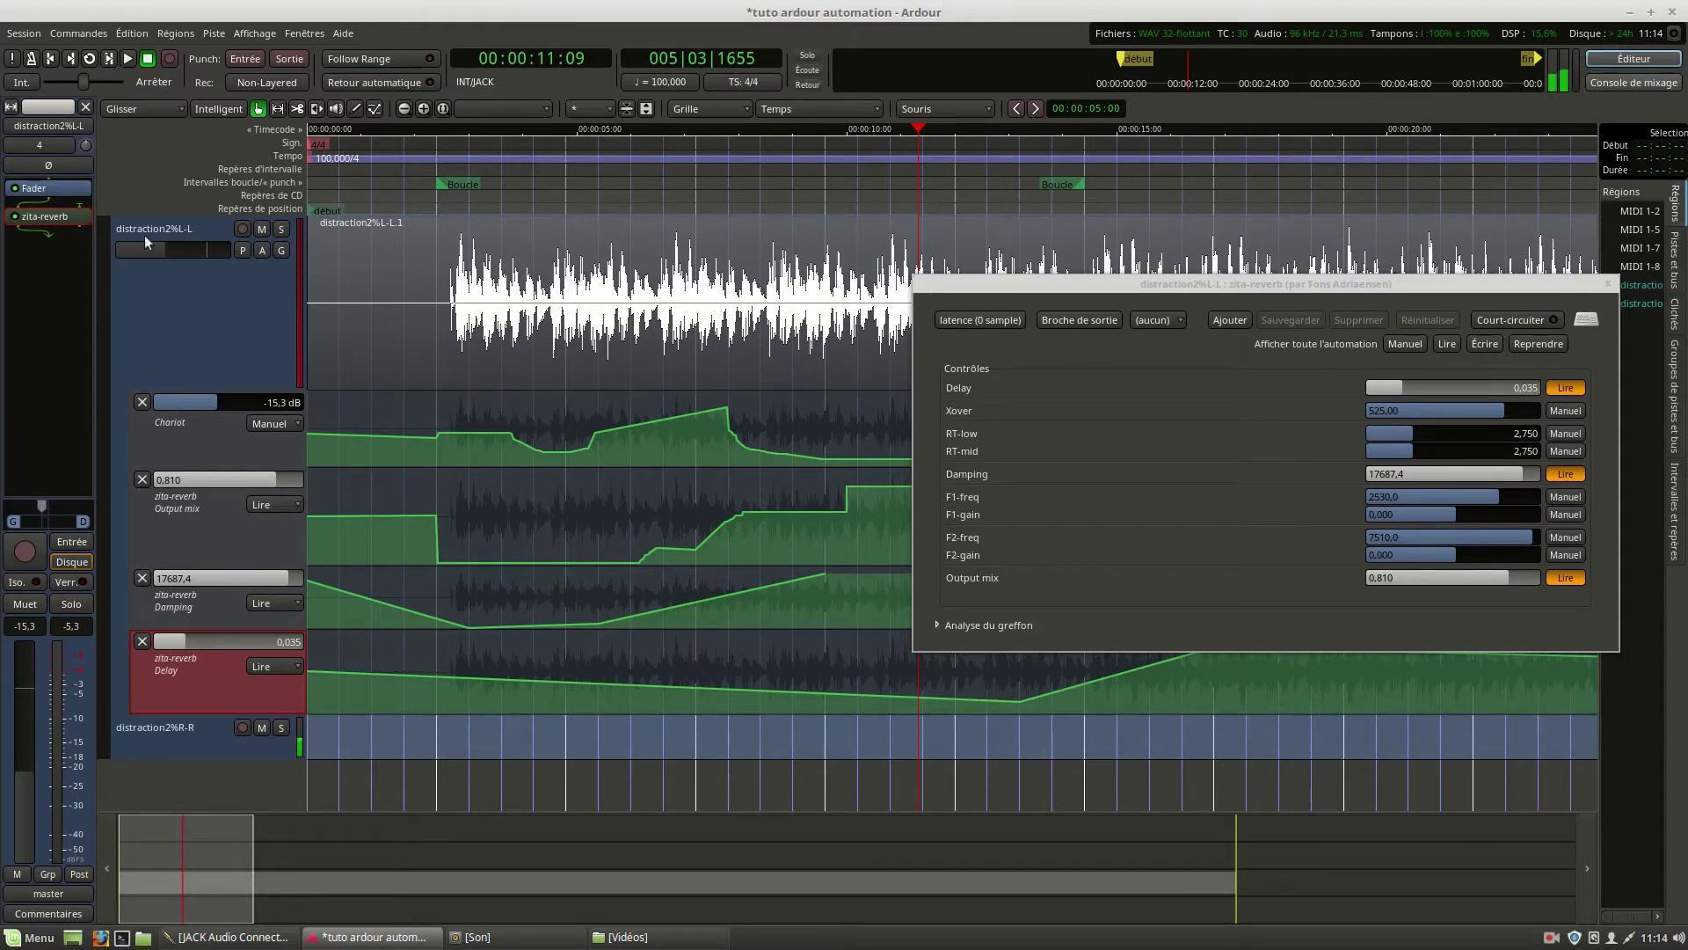
click(90, 59)
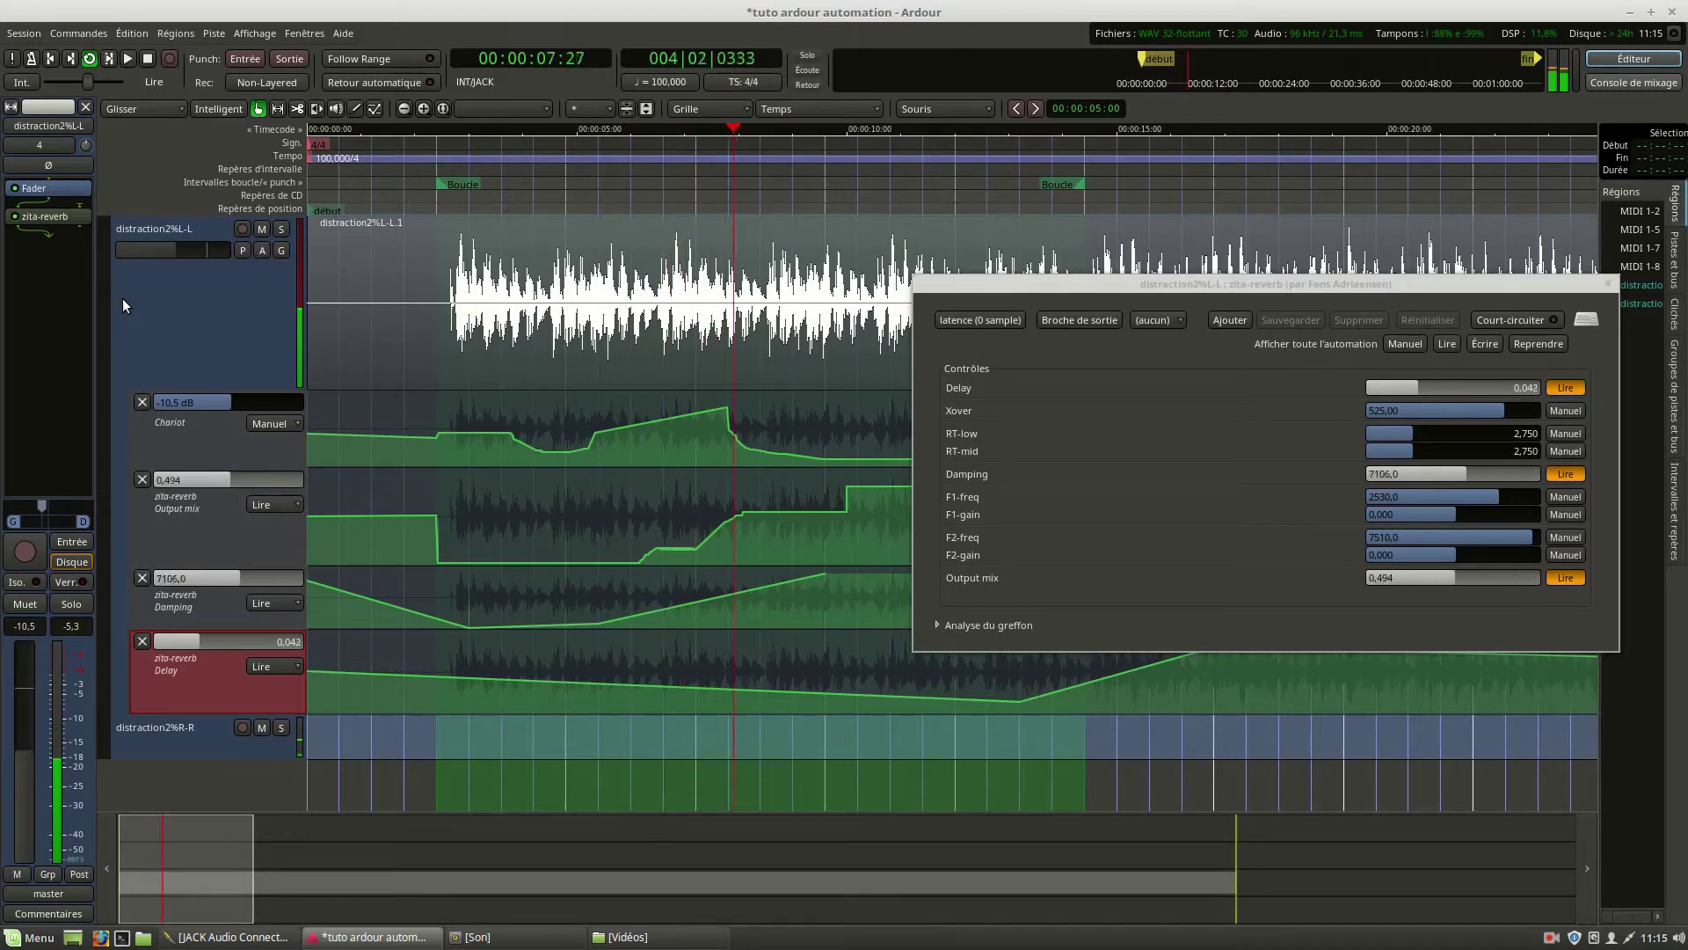
click(147, 59)
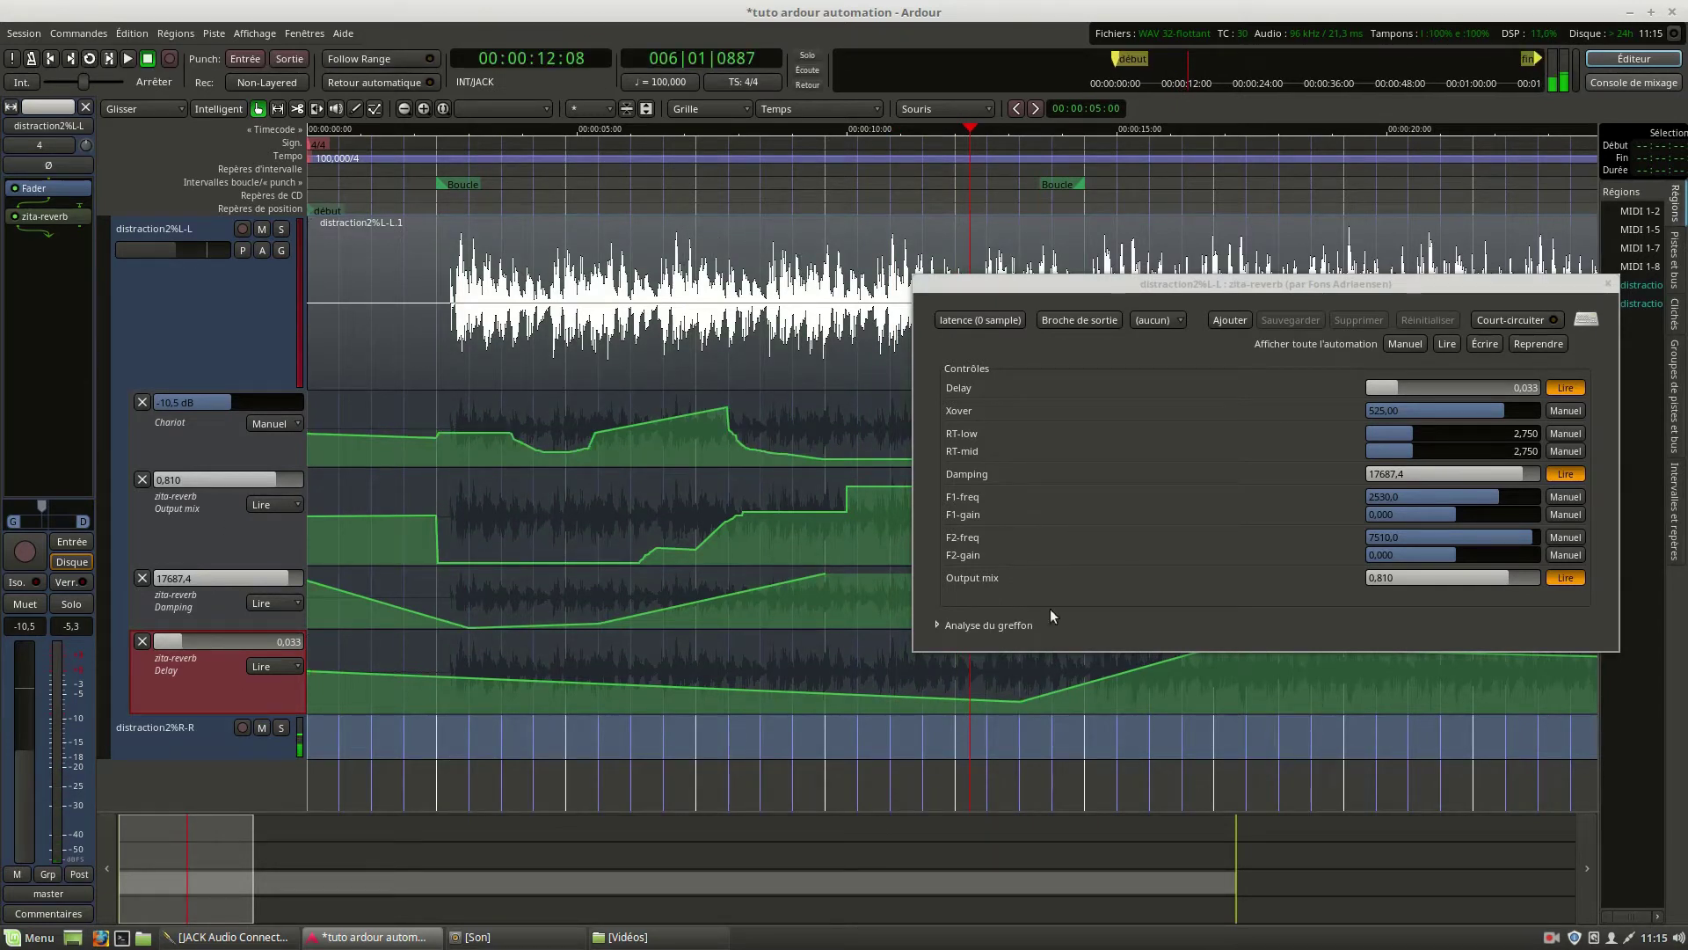
Raise the low point of the Delay curve, shifting it earlier to about 12.6 seconds, and close the zita-reverb window.
drag(1020, 700, 999, 664)
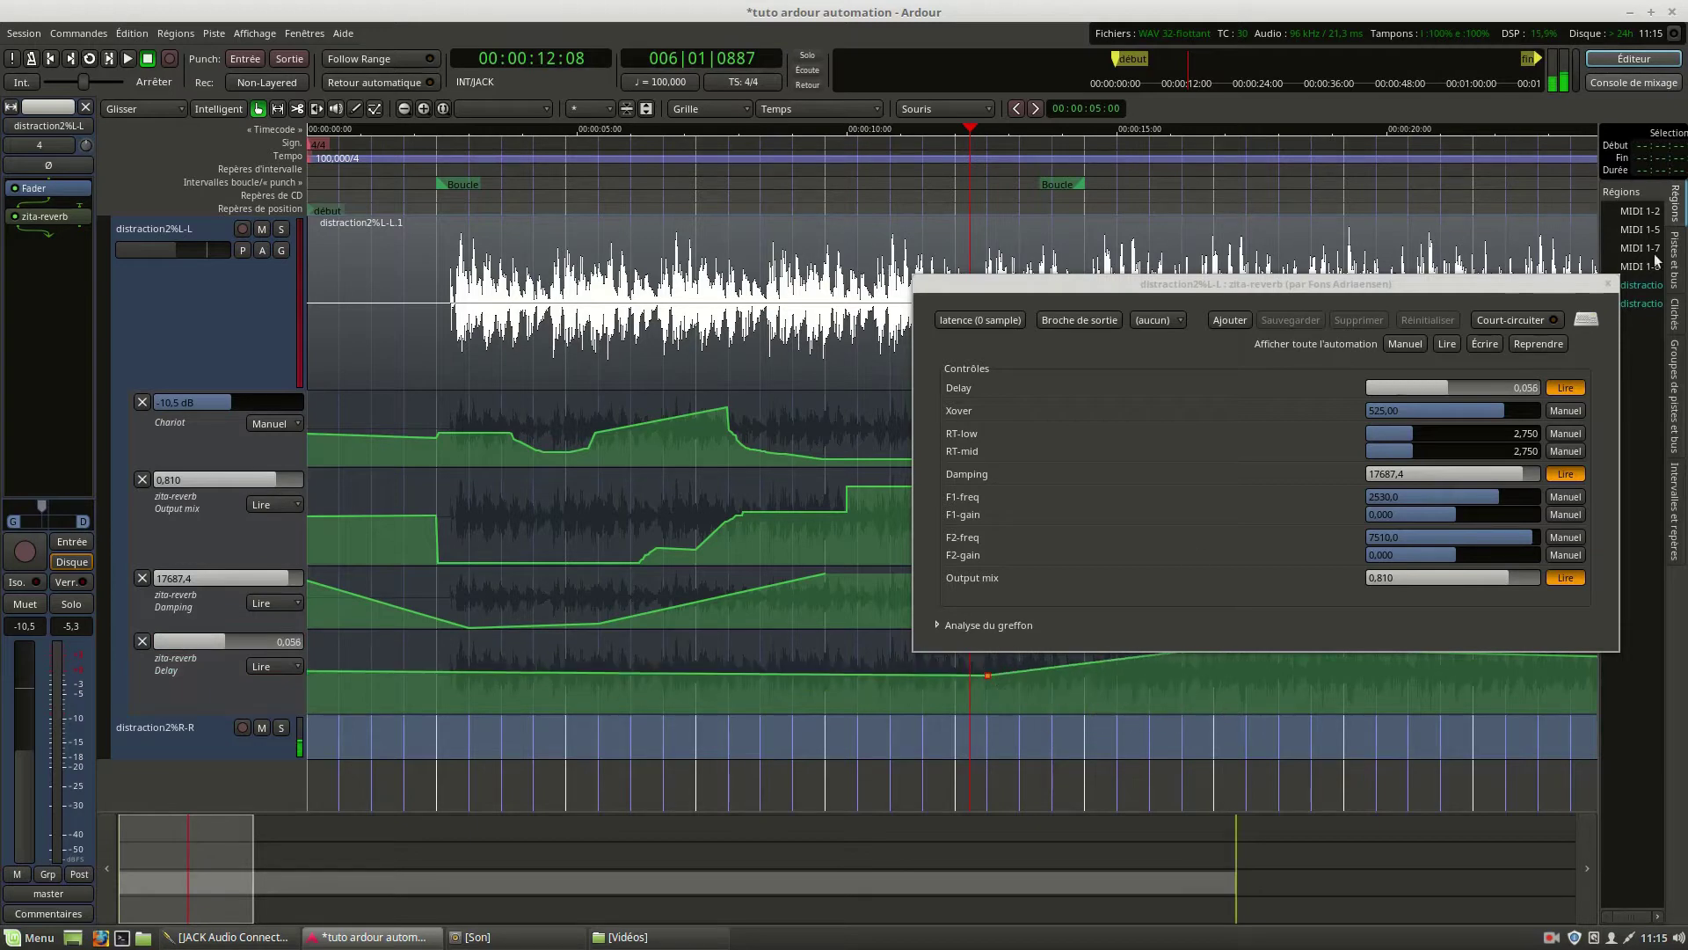
click(1610, 285)
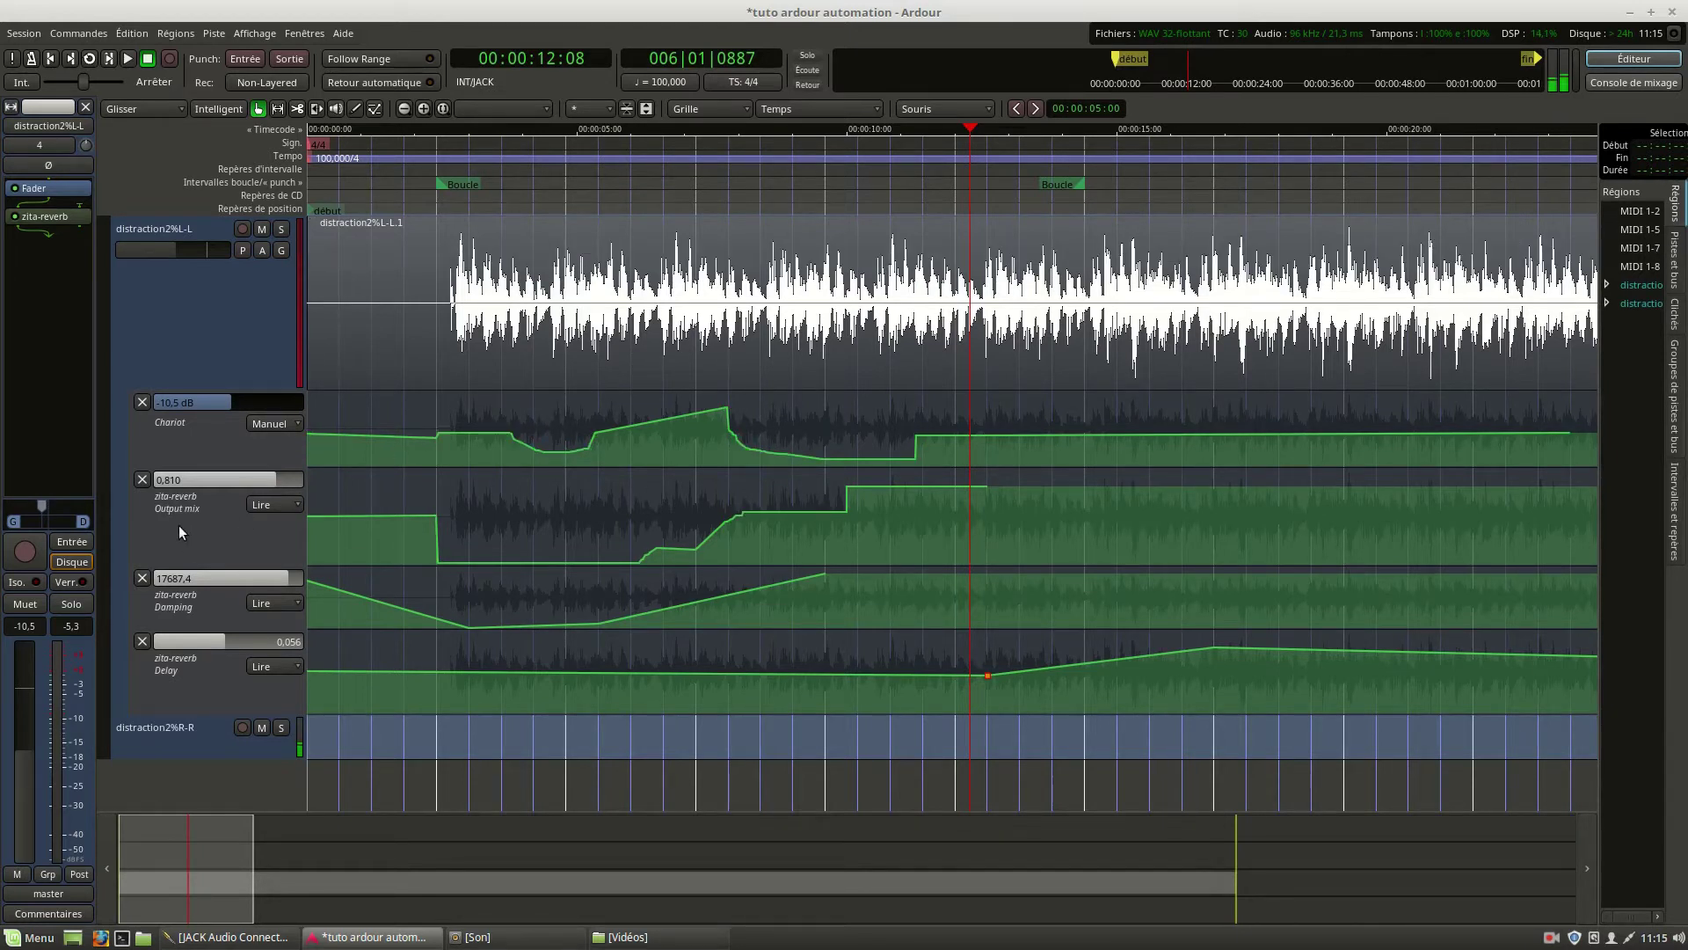
Reduce the Delay lane's height, enlarge the Chariot and Output mix lanes, and select the Chariot lane.
drag(163, 550, 171, 525)
drag(230, 688, 244, 627)
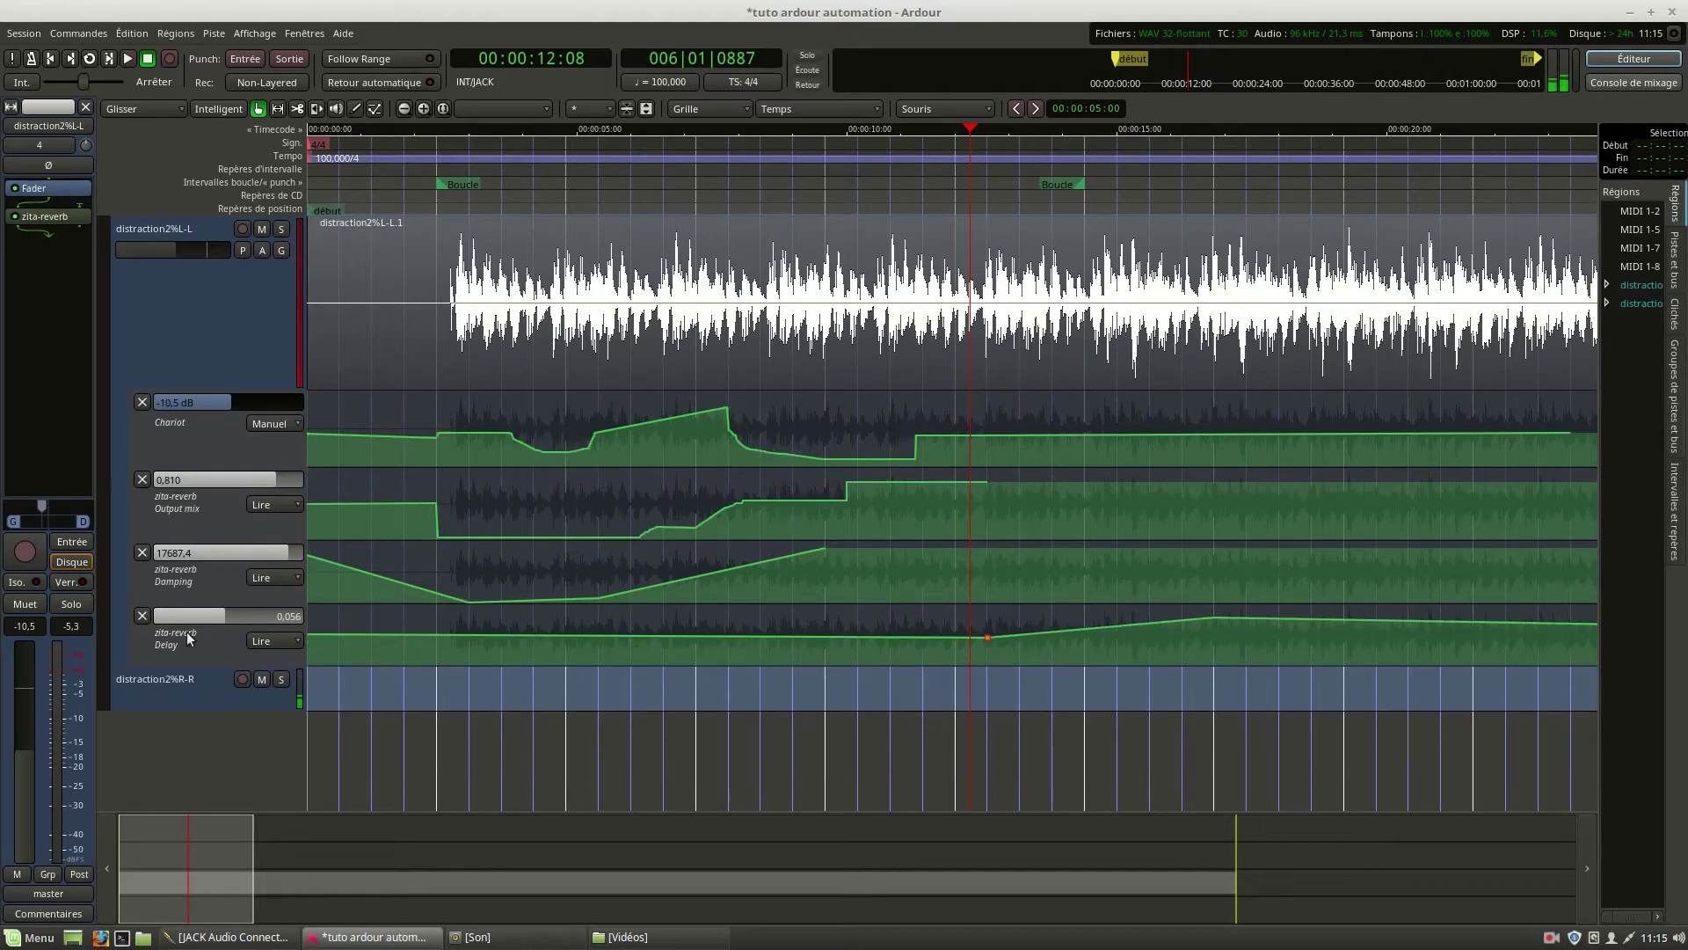
drag(213, 456, 217, 493)
drag(199, 573, 200, 619)
click(207, 331)
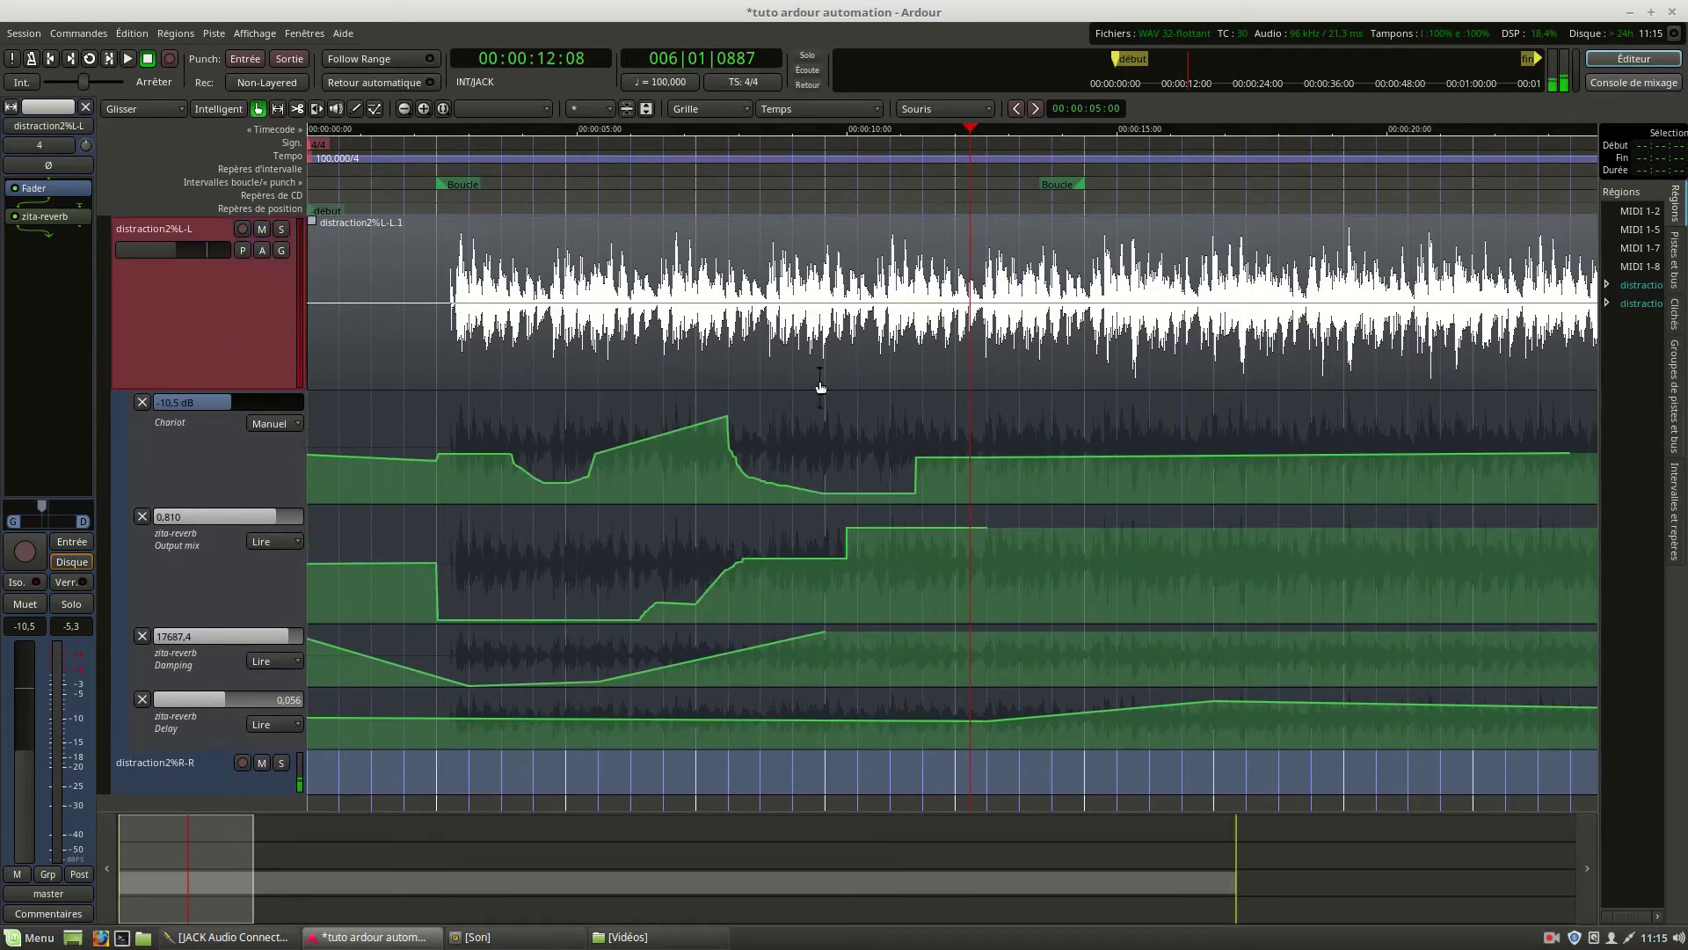
click(164, 493)
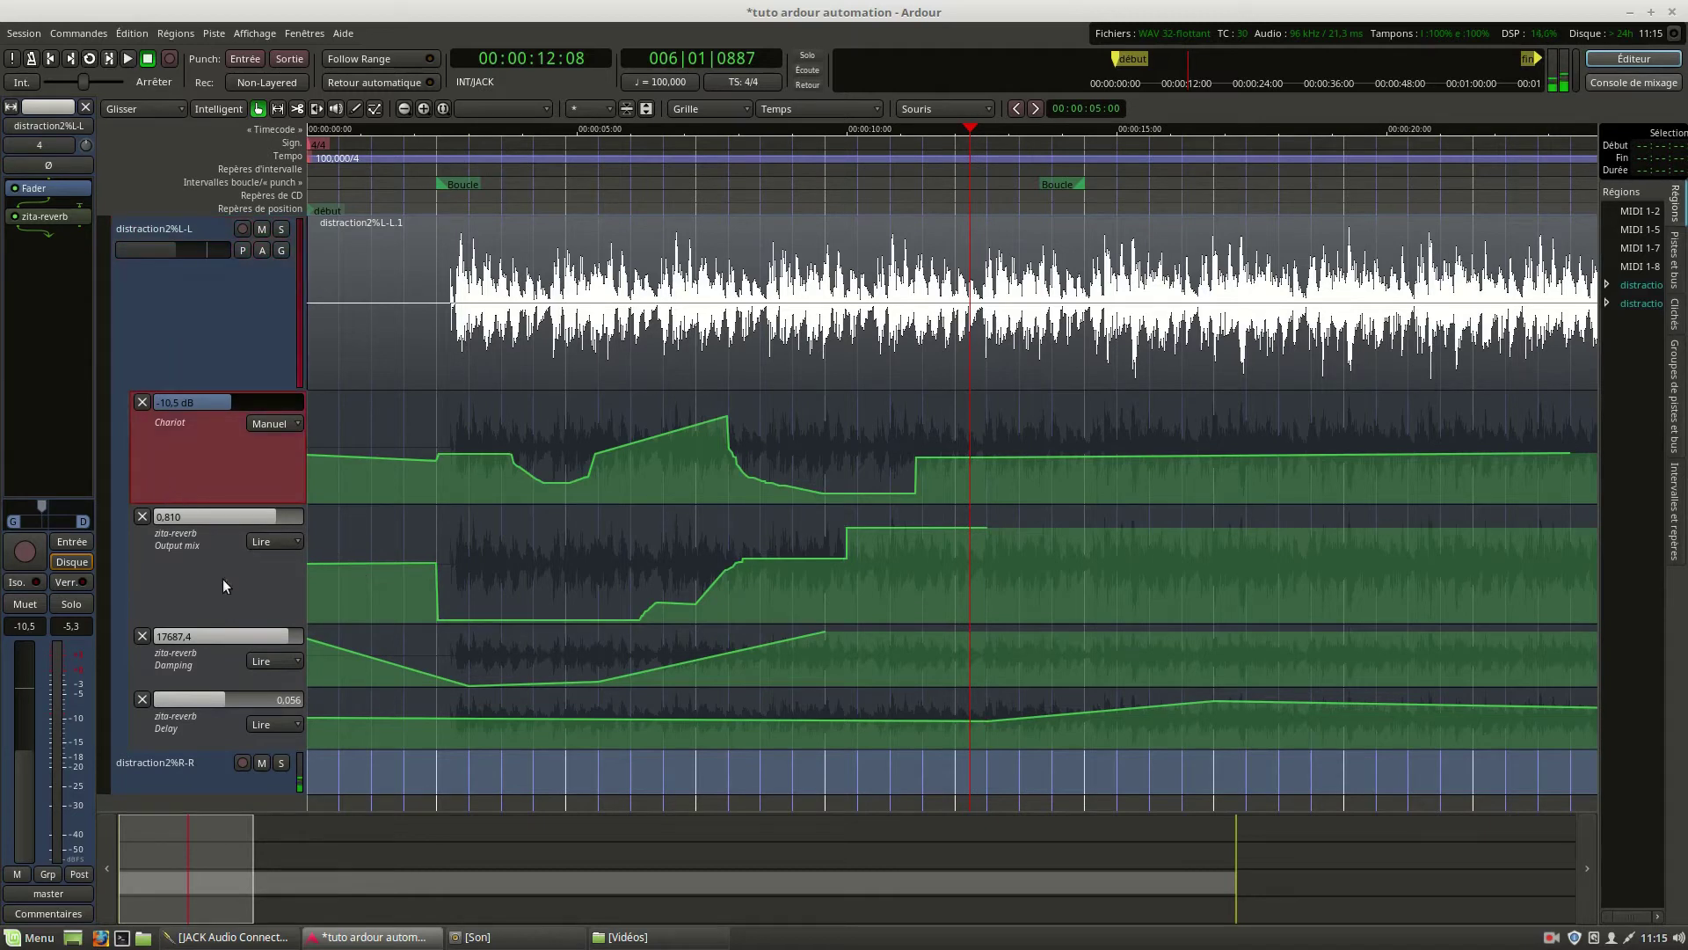
Set the Output mix, Damping and Delay lanes to Manuel and lower the Output mix to about 0.232.
click(285, 543)
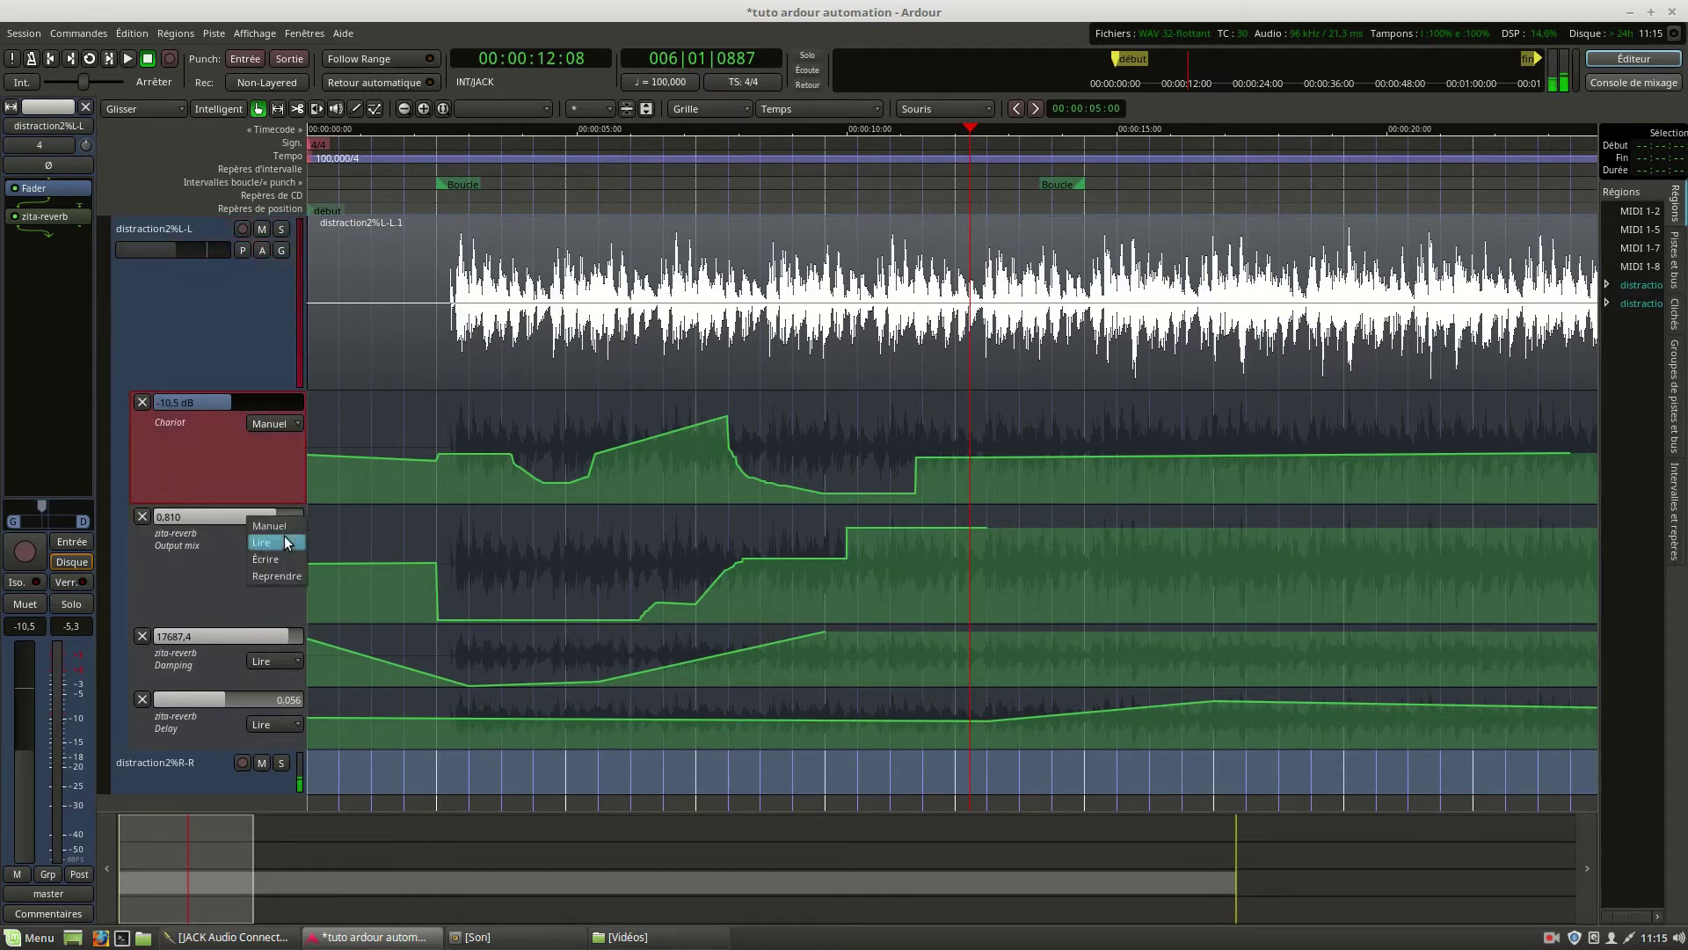
click(282, 527)
click(277, 659)
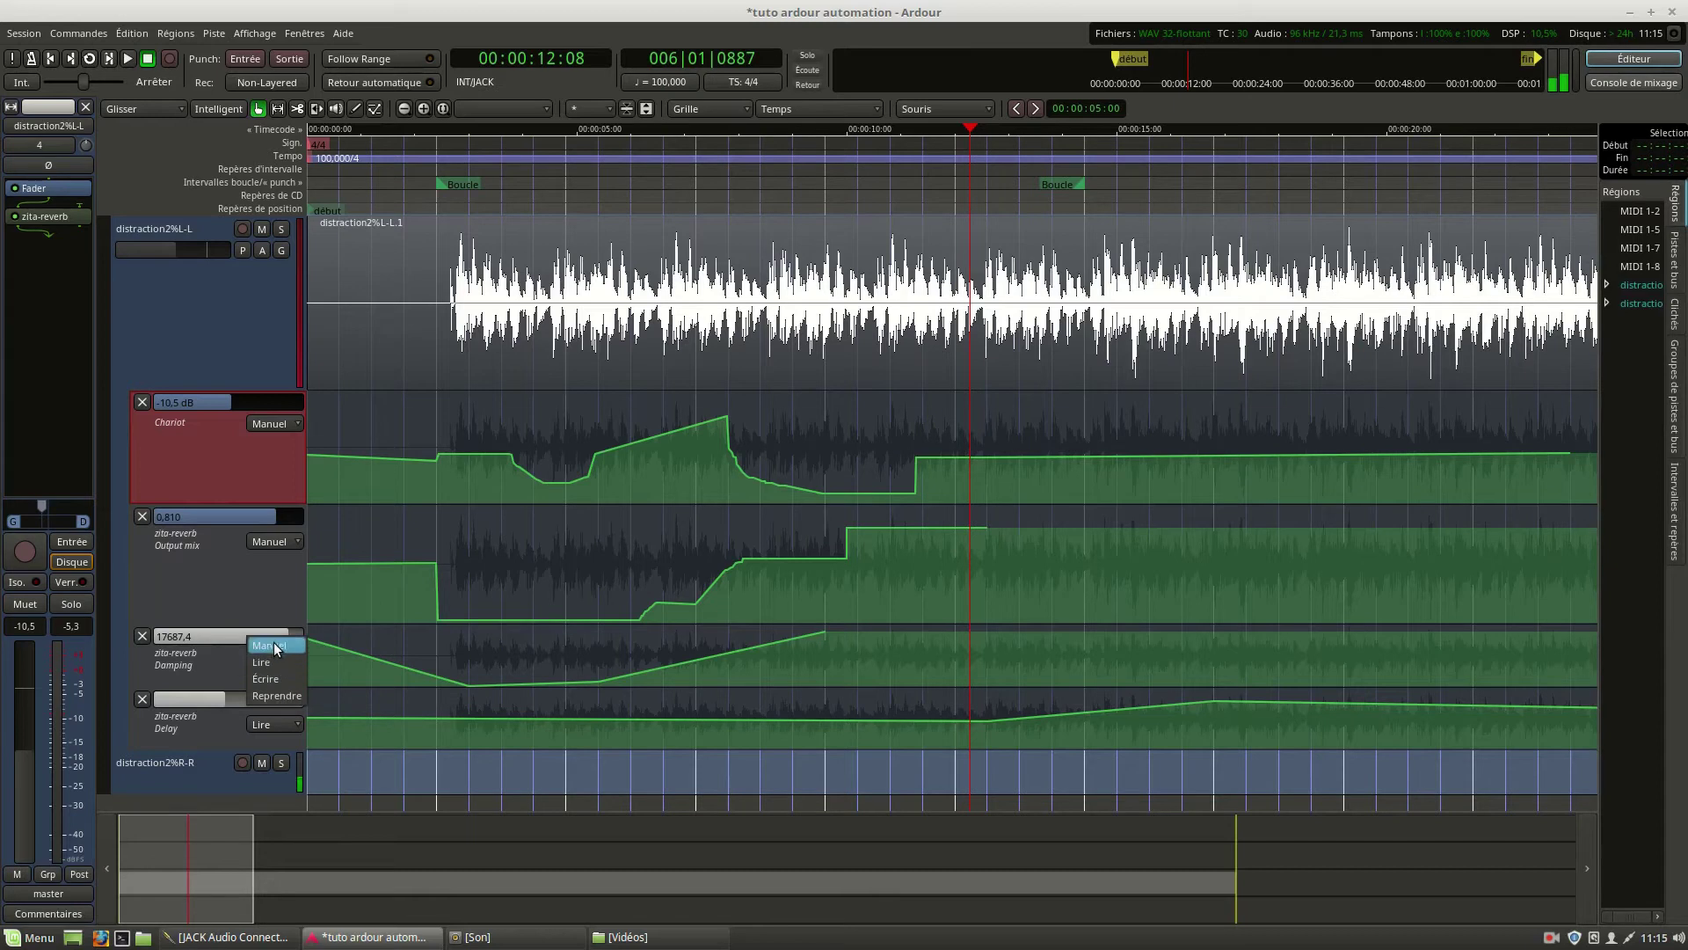
click(268, 644)
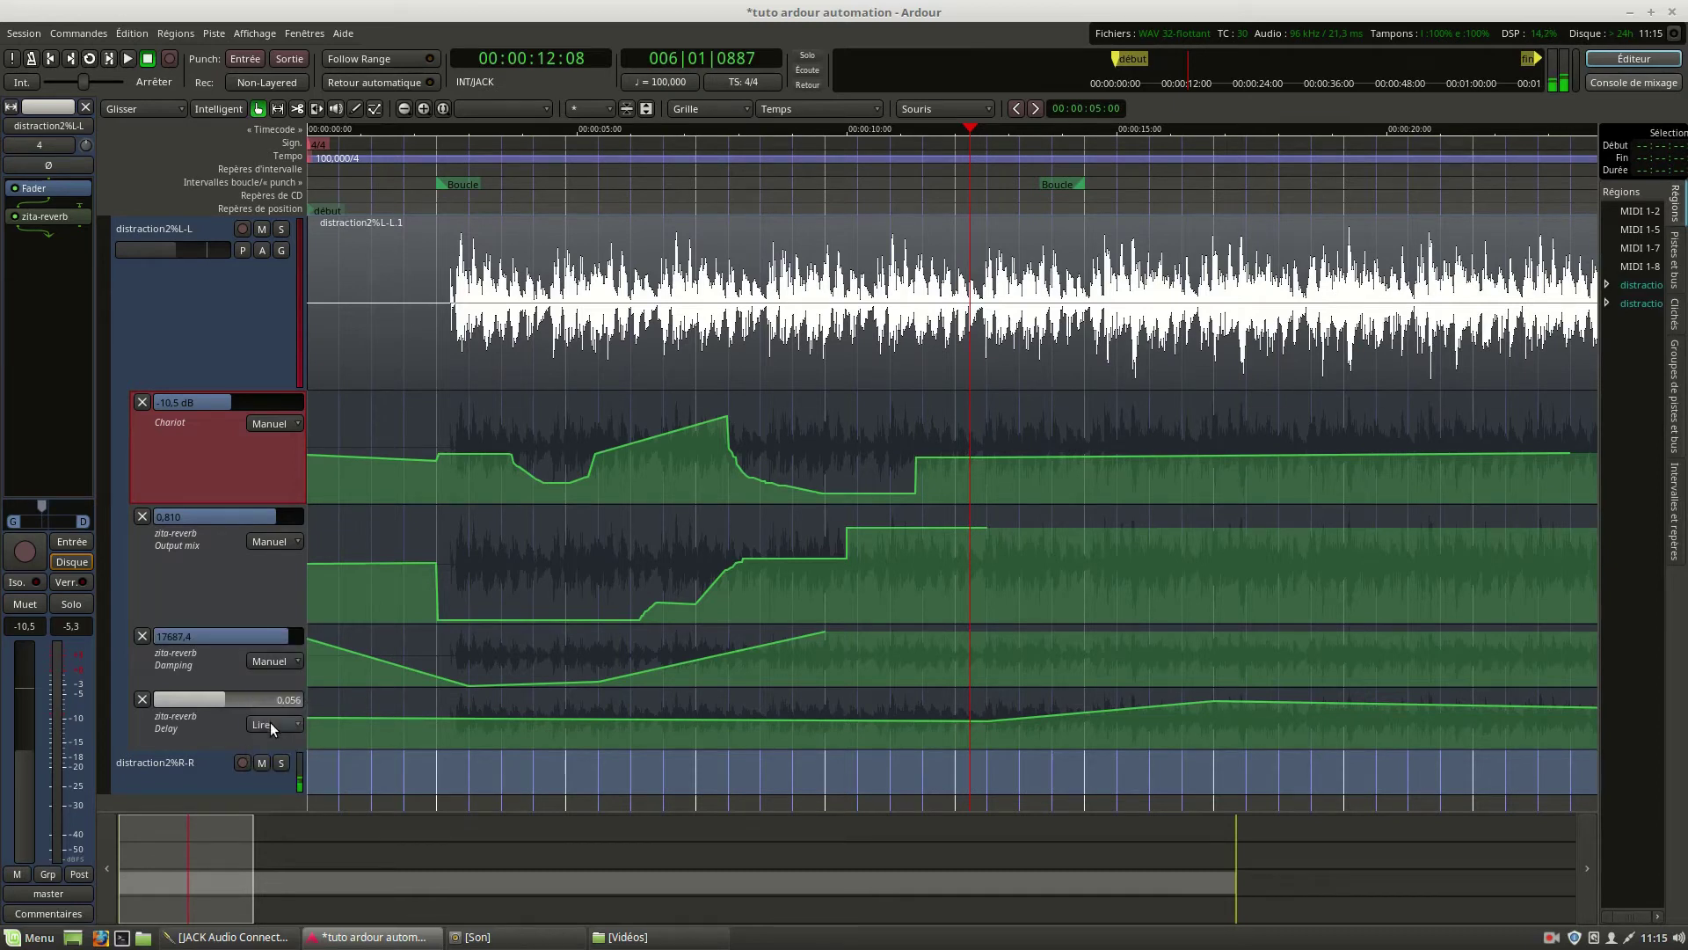
click(274, 709)
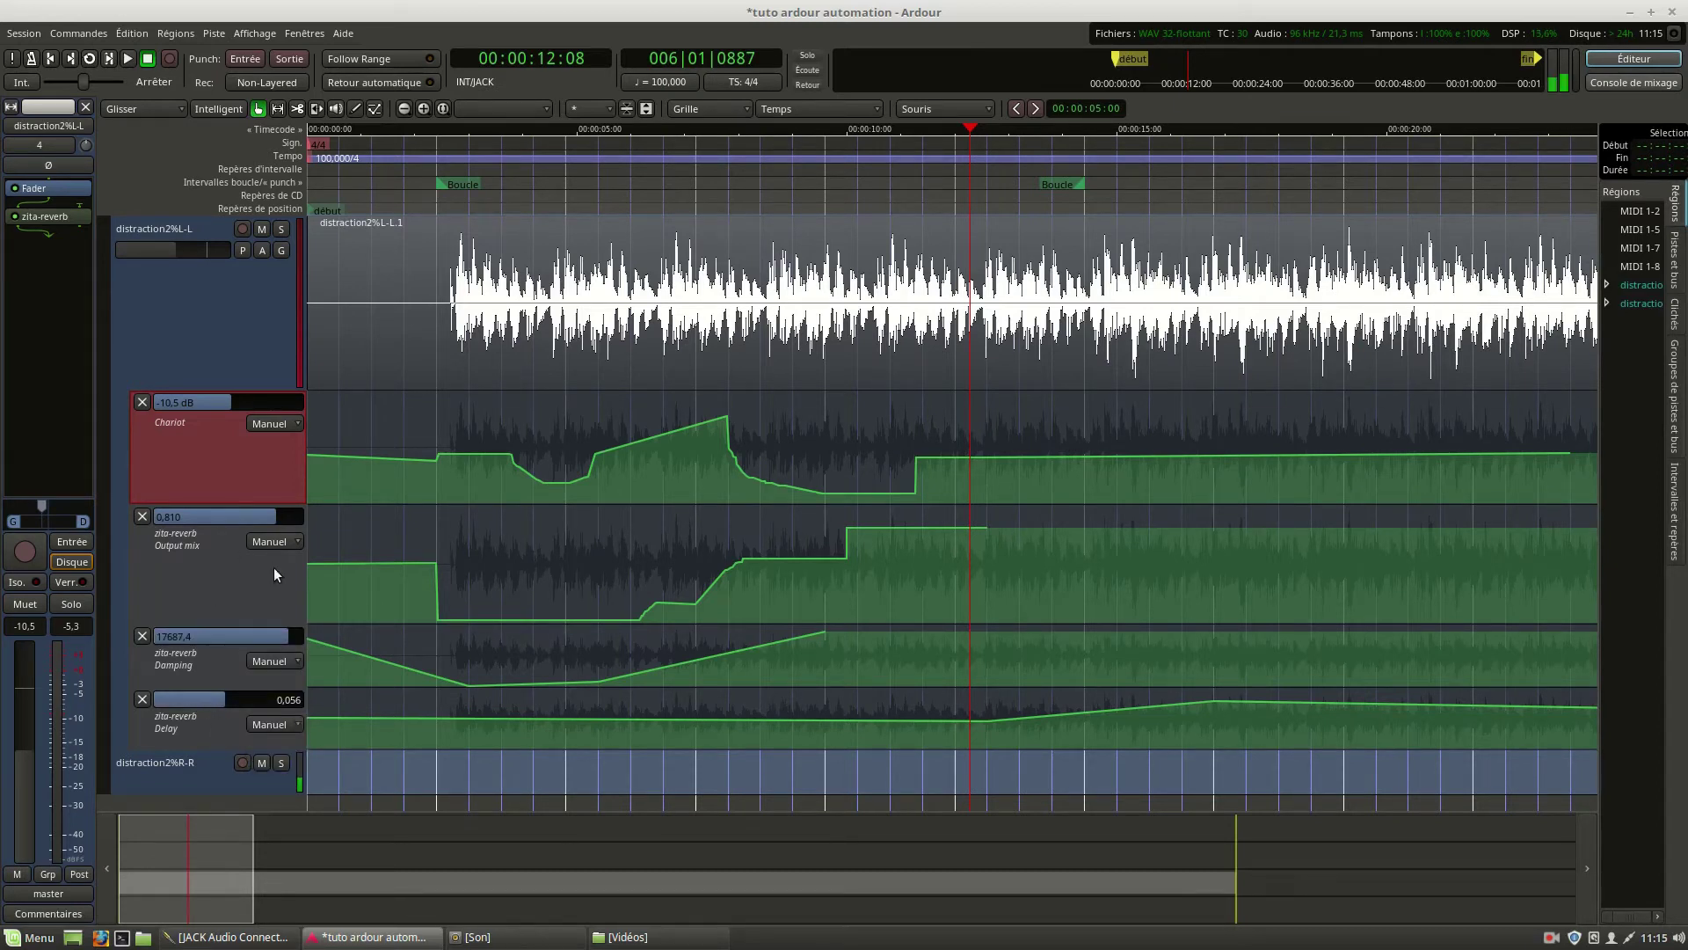
drag(218, 518, 160, 522)
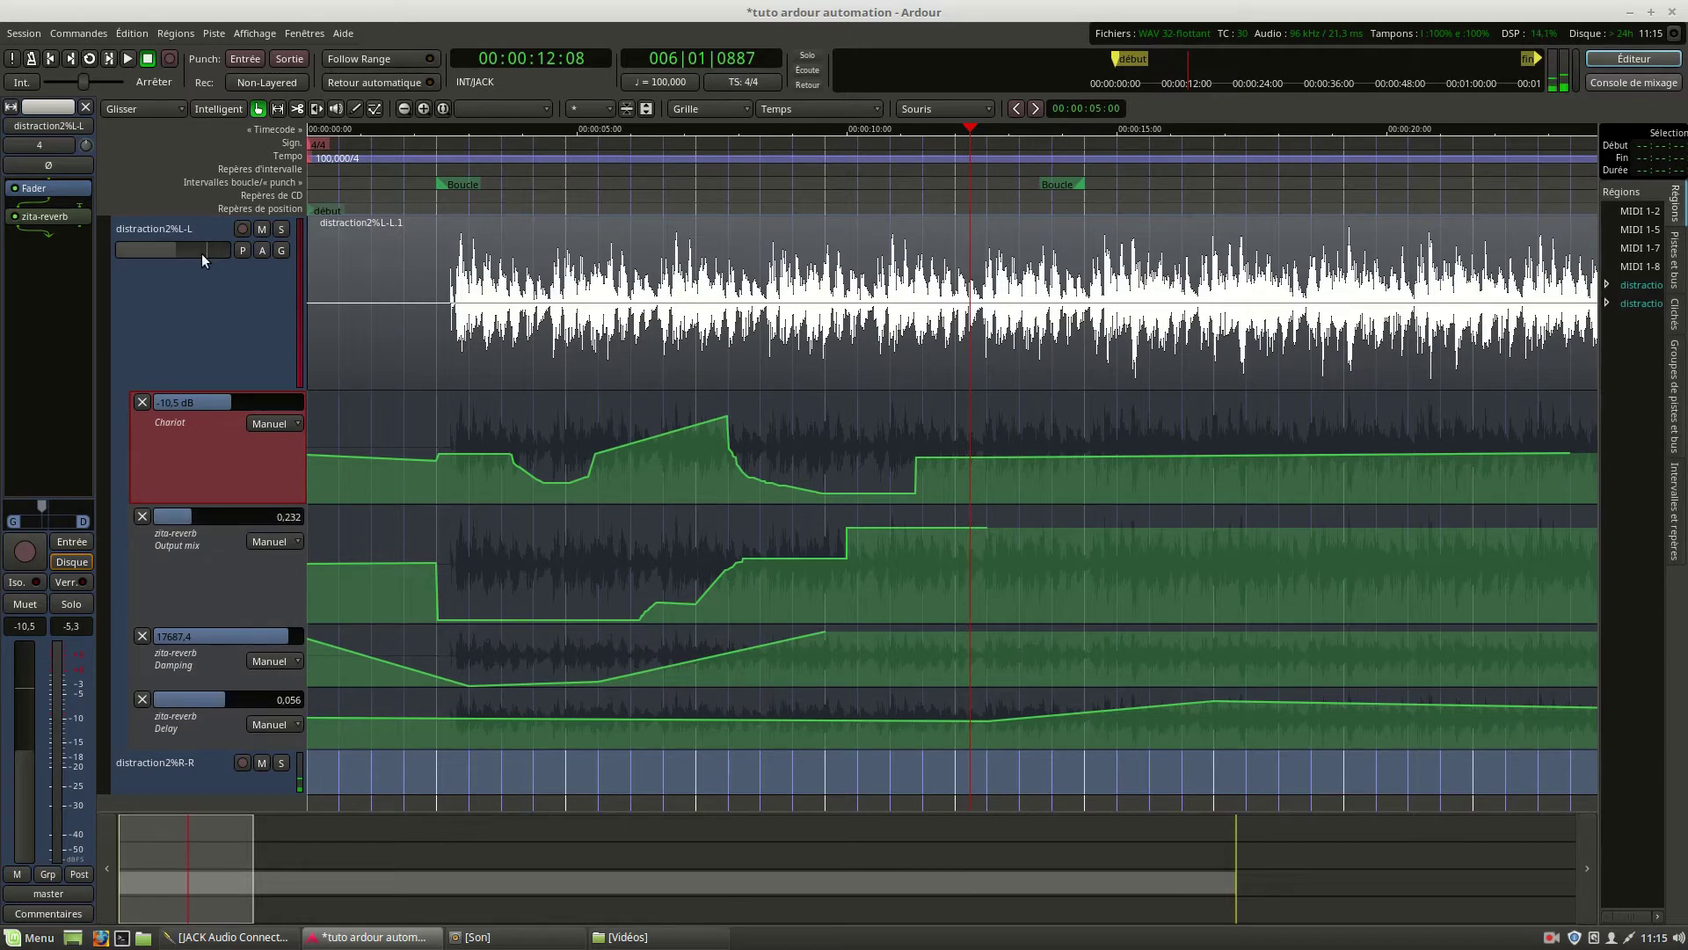
Hide the three zita-reverb automation lanes and clear the Chariot lane's automation data.
click(142, 517)
click(141, 517)
click(140, 517)
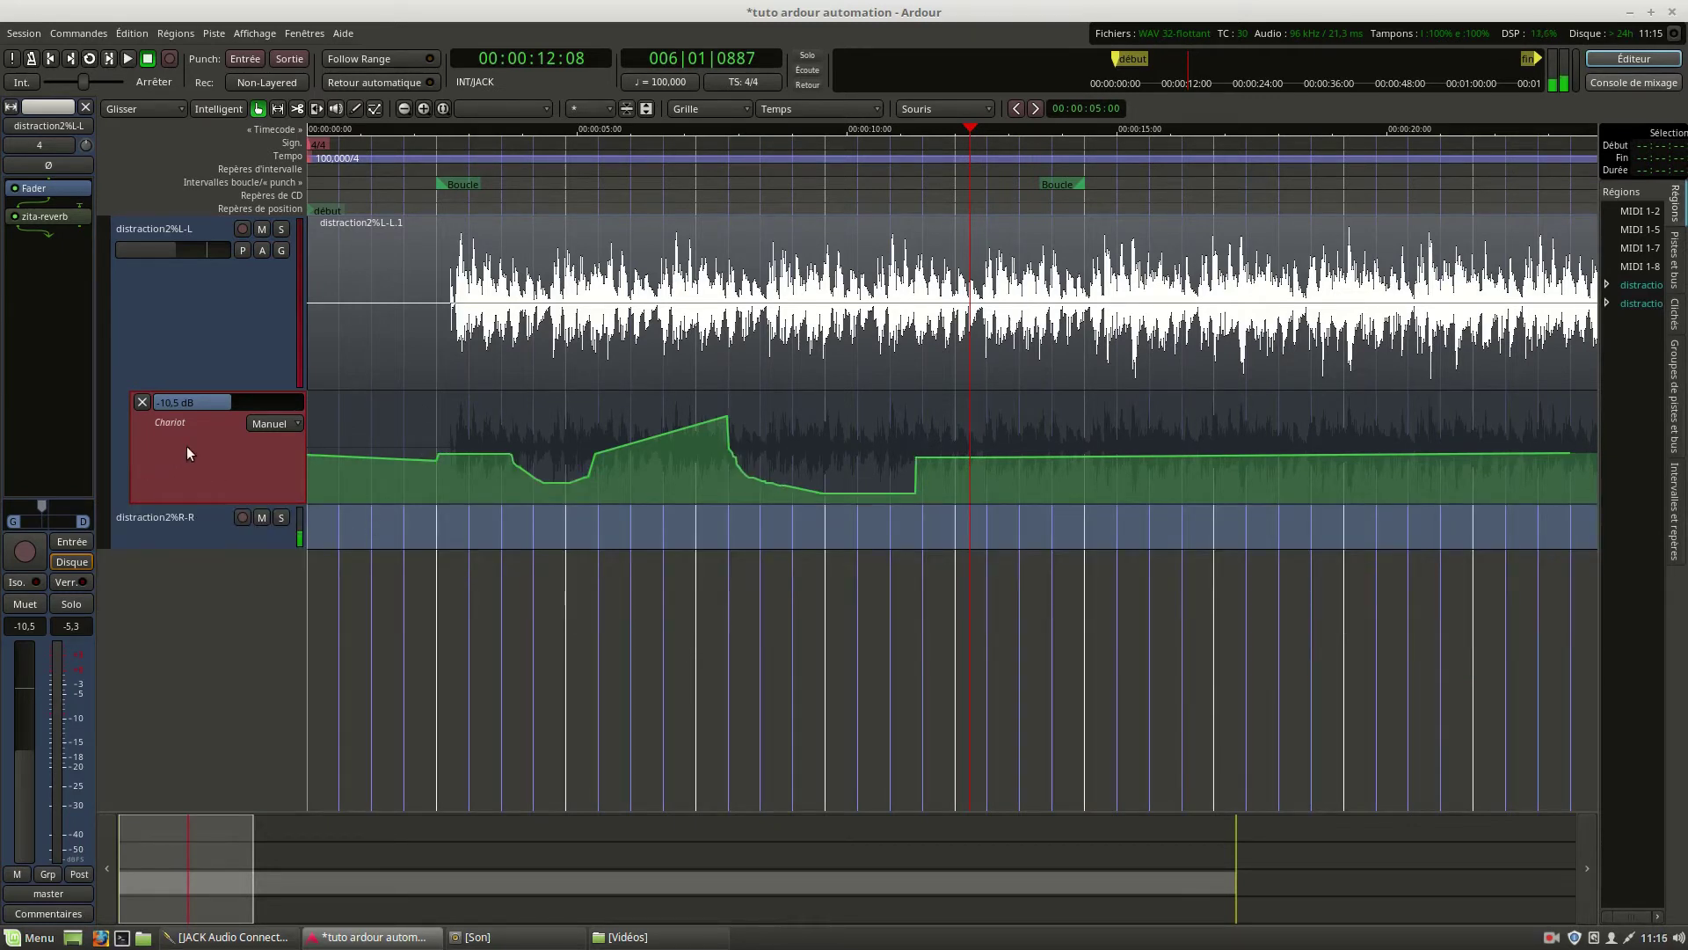
right_click(218, 460)
click(246, 489)
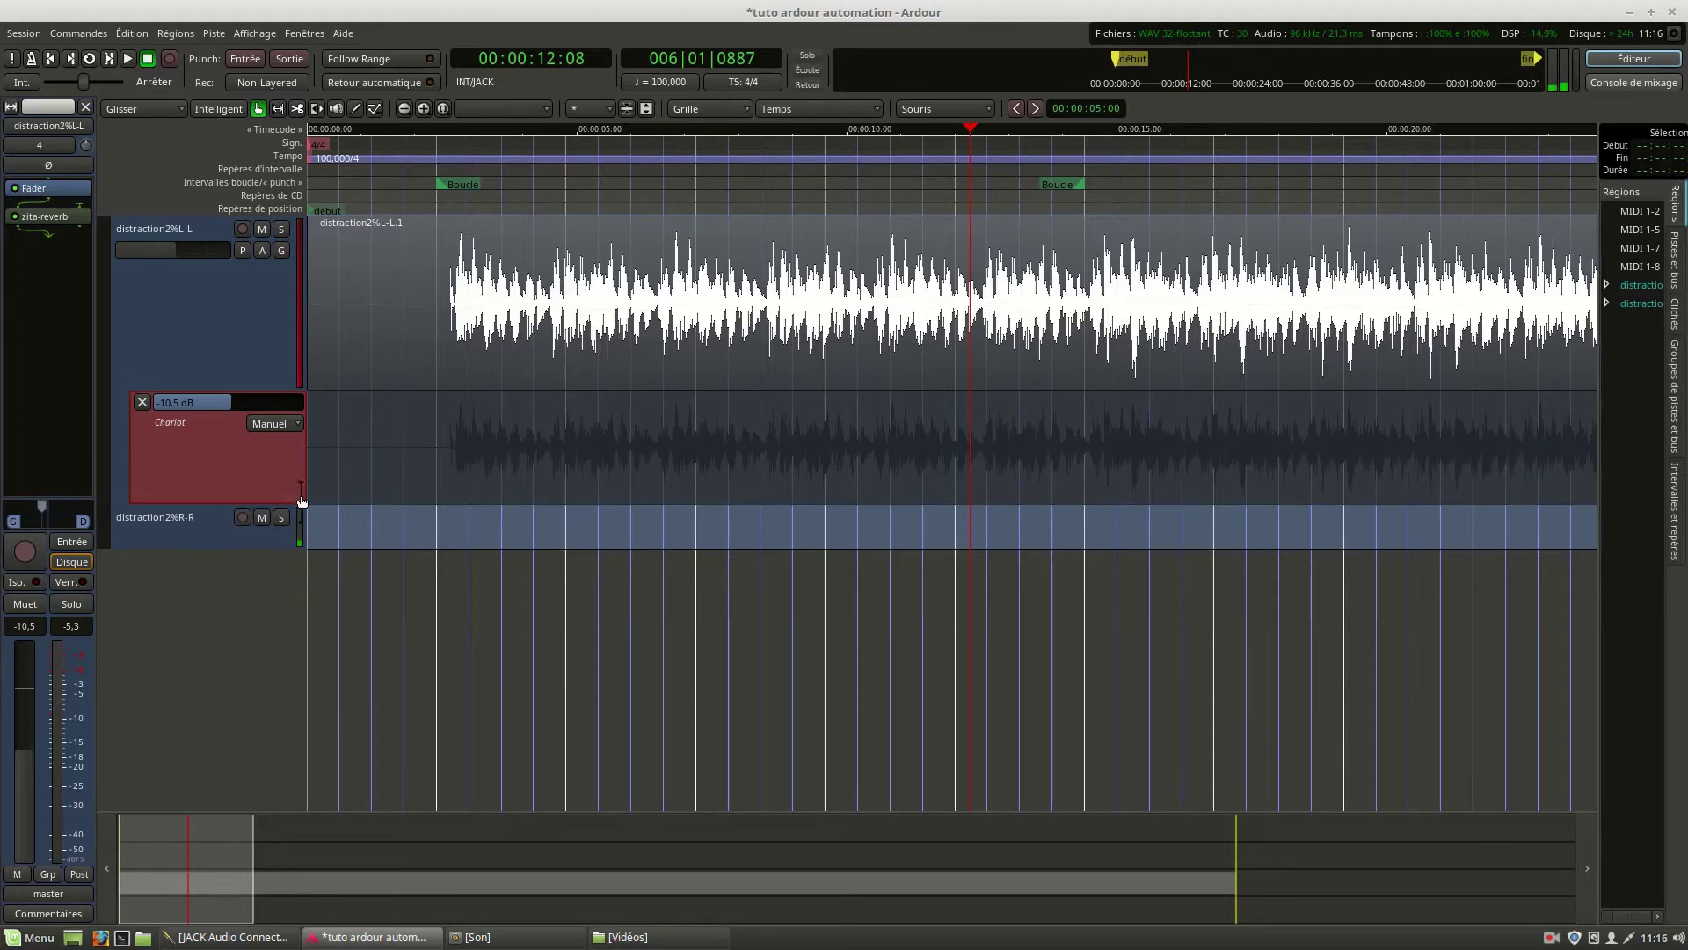
Set the Chariot lane to Écrire and record a short automation pass over the loop range, stopping at about 5 seconds.
click(274, 423)
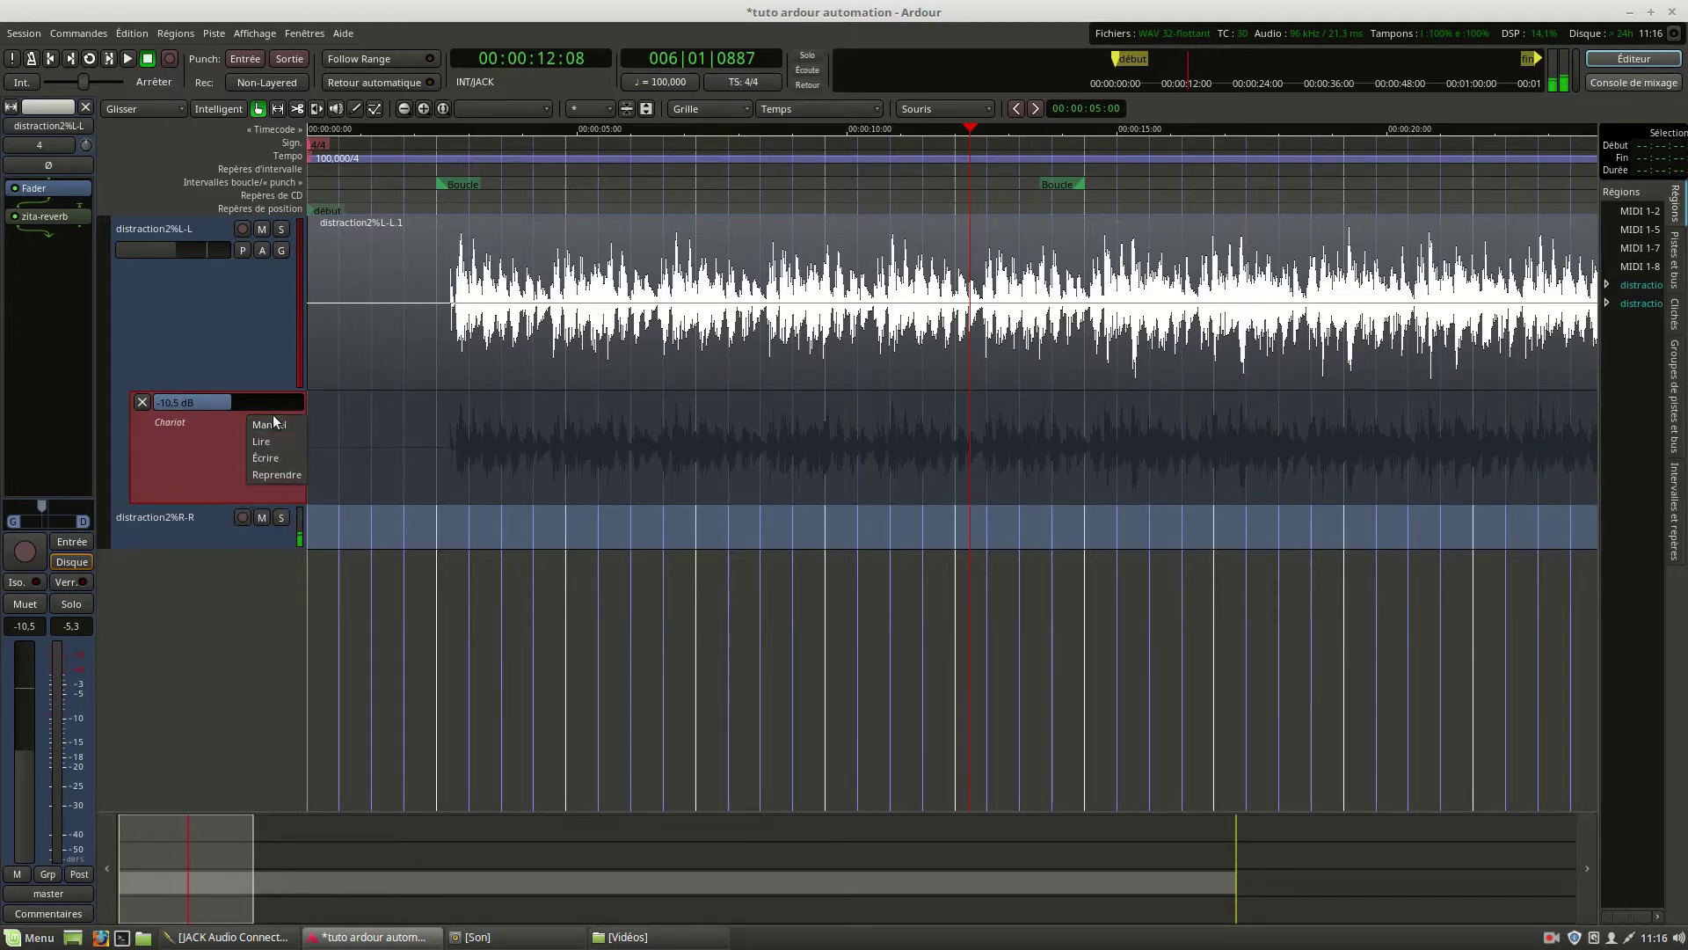
click(281, 457)
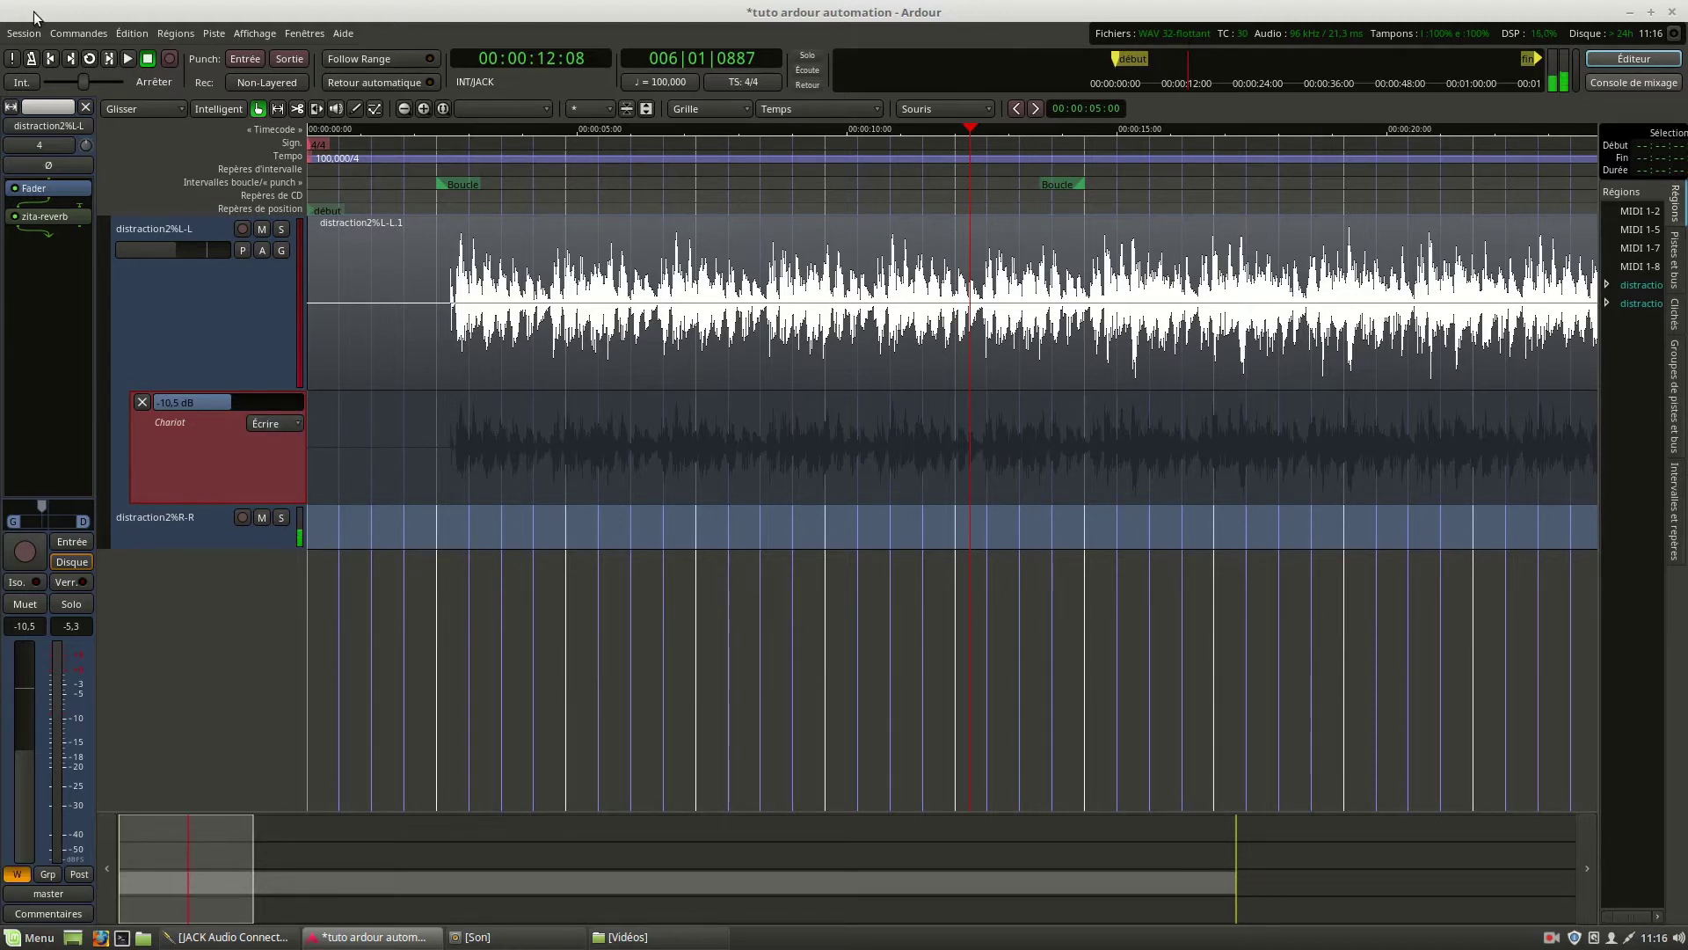
click(88, 58)
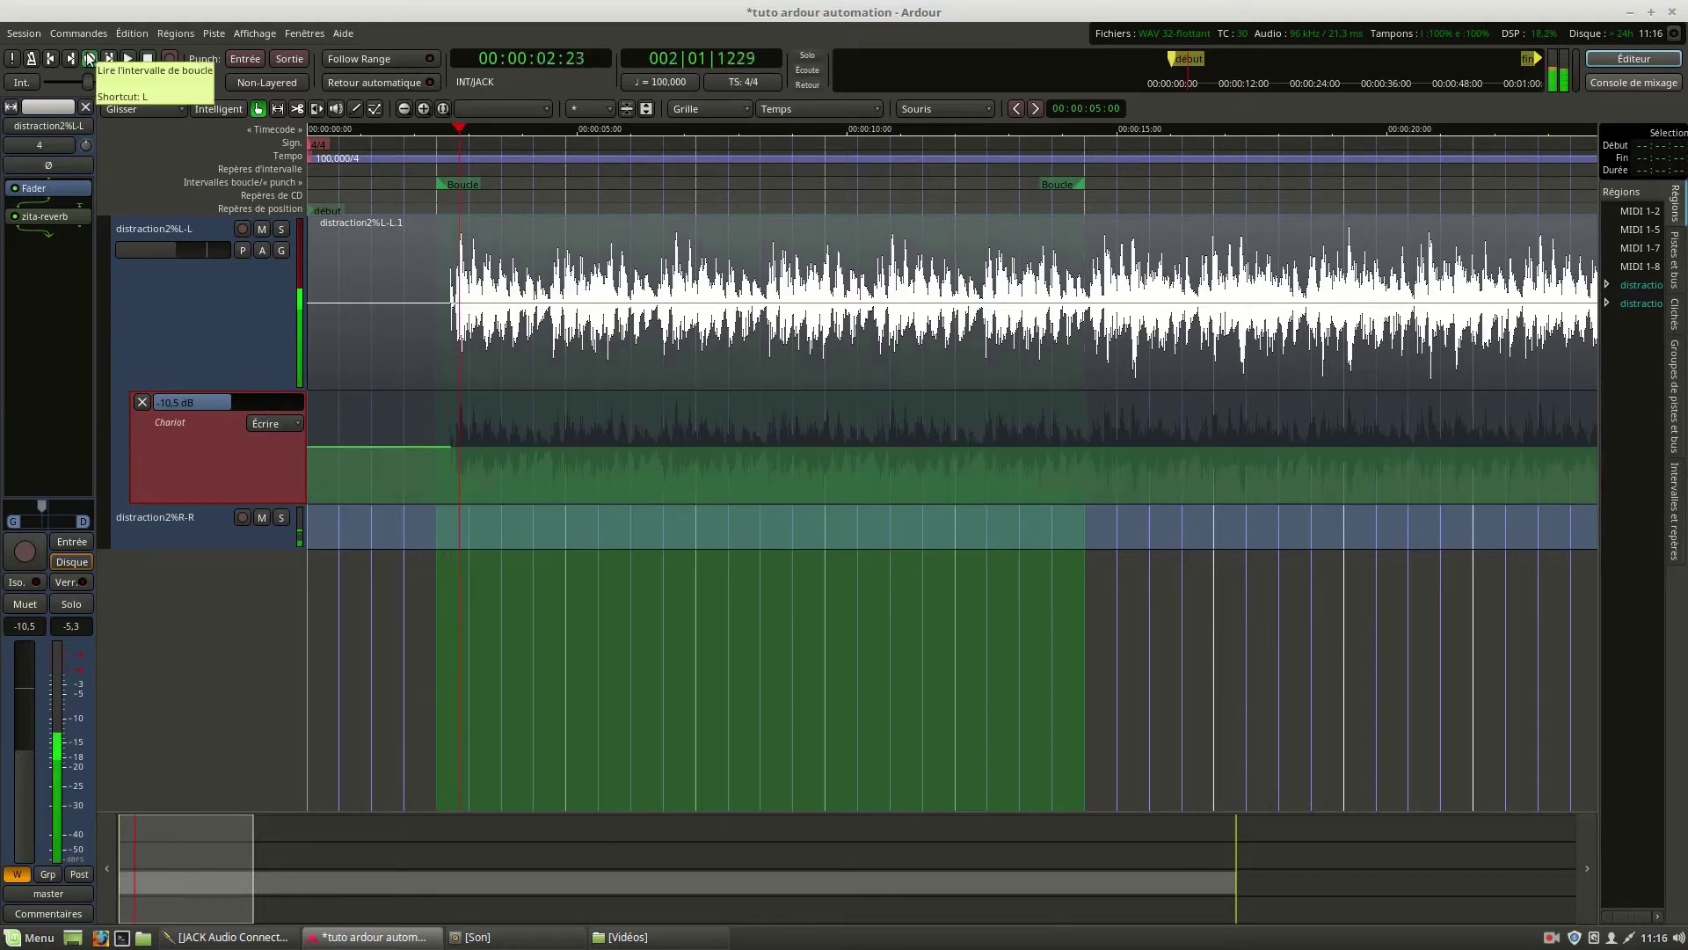
key(space)
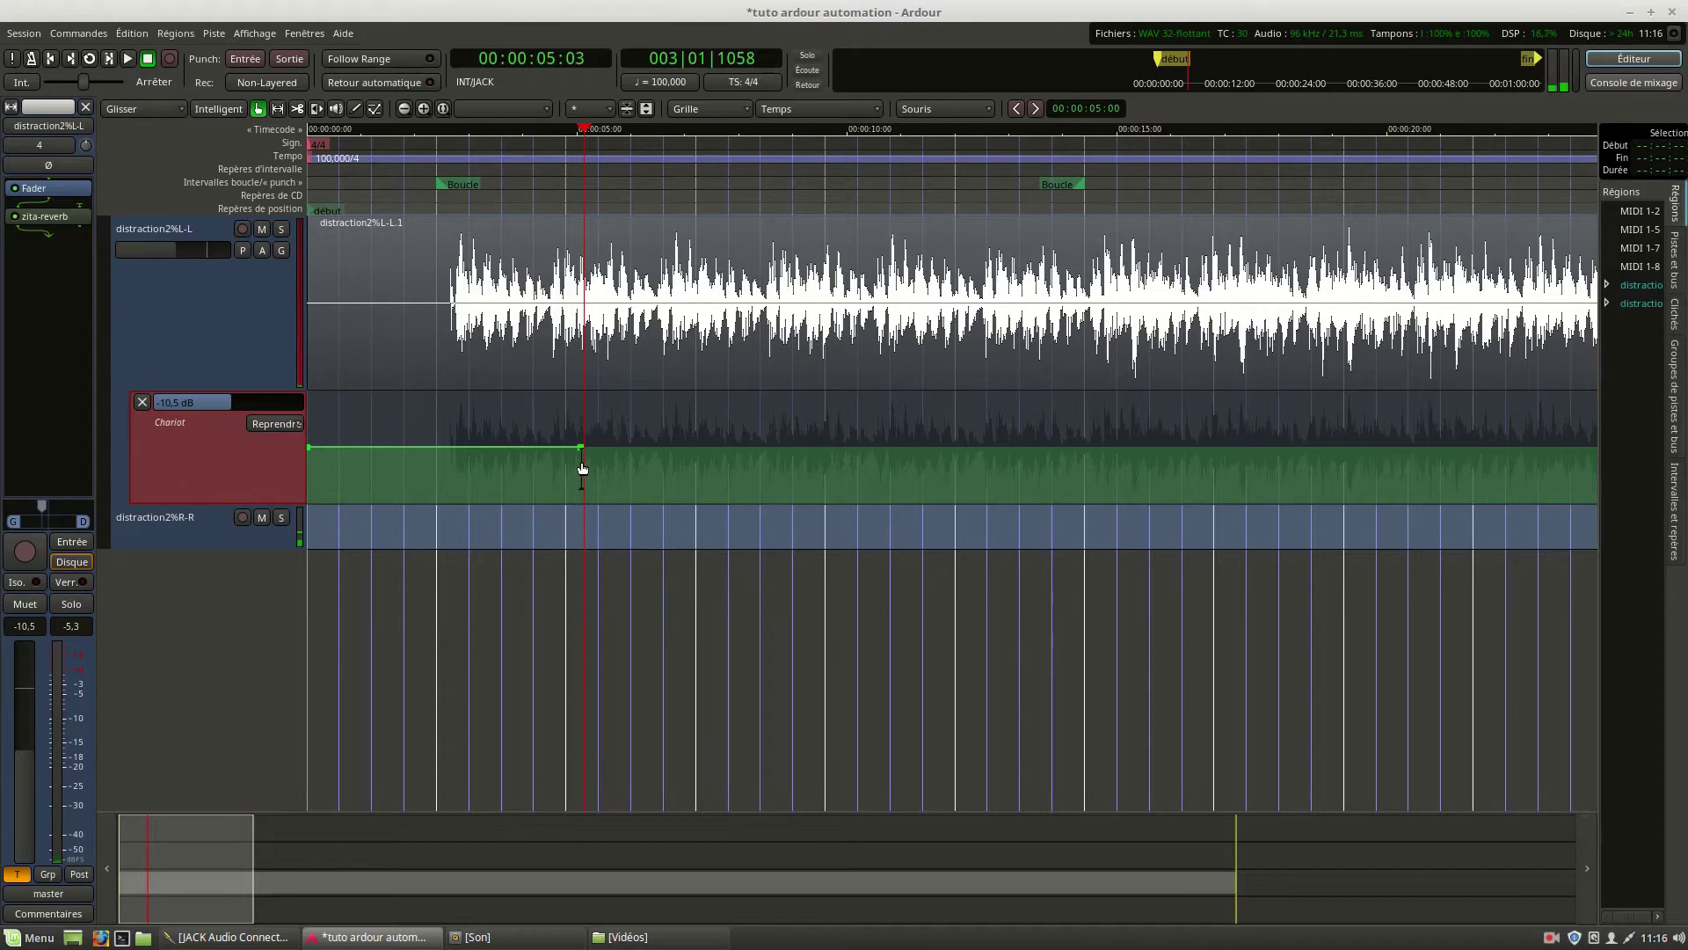
Move the last control point of the Chariot curve out to the end of the distraction2%L-L region.
drag(588, 446, 1446, 428)
drag(275, 860, 1287, 866)
drag(444, 425, 1553, 428)
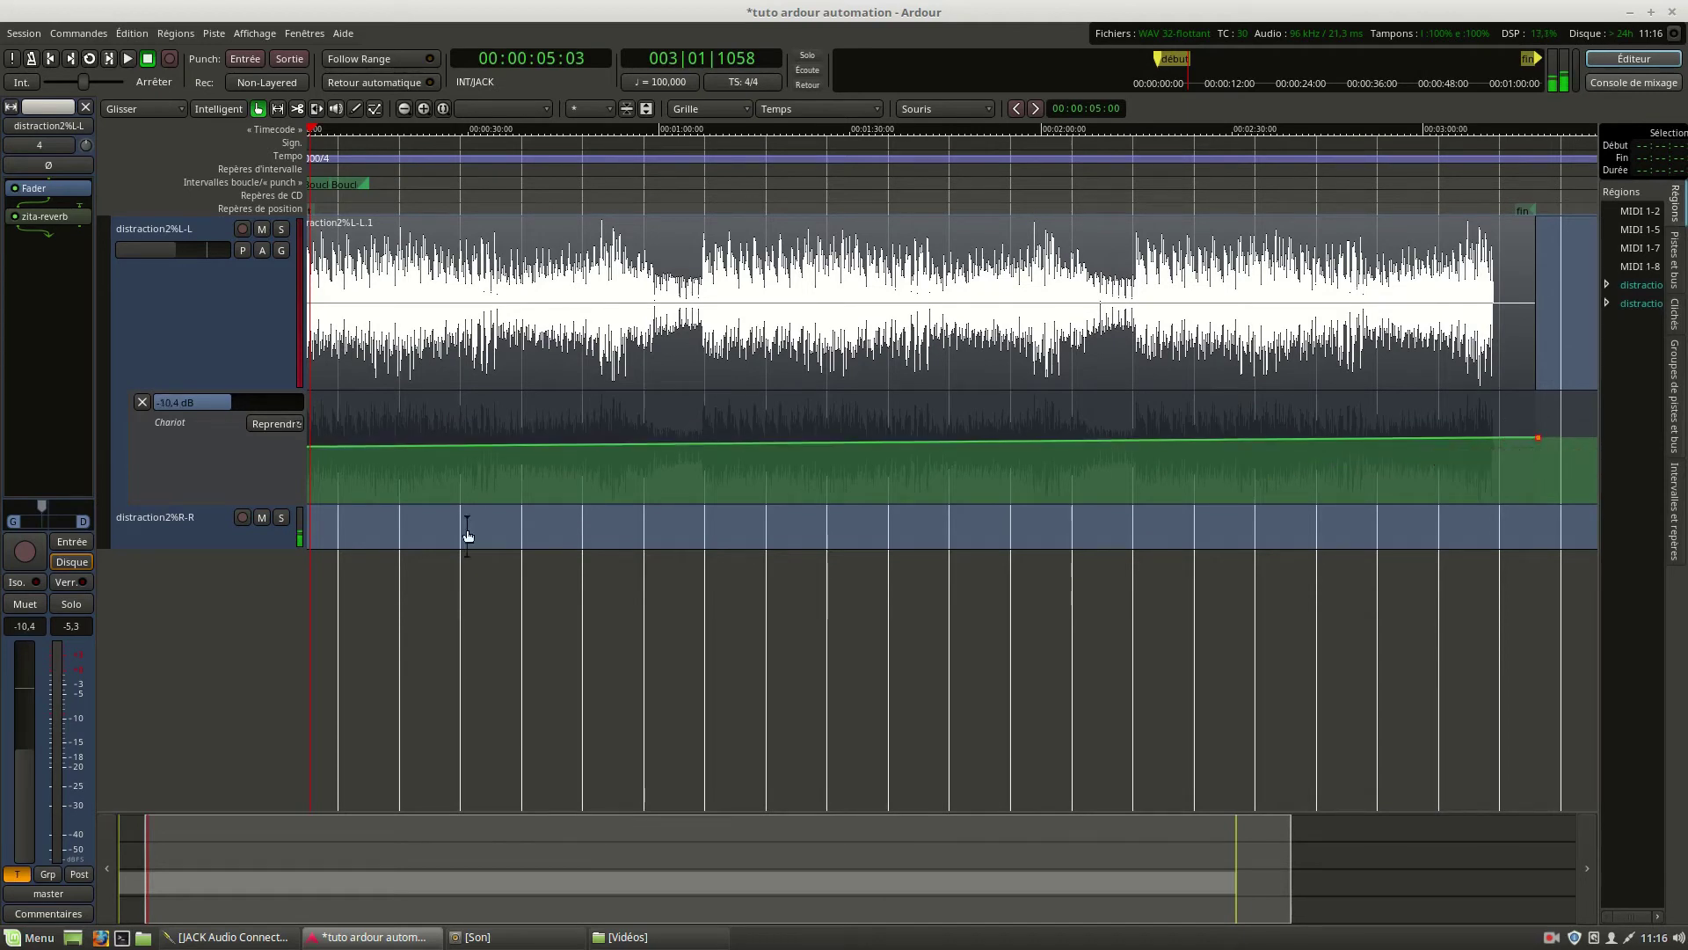
Add control points to the Chariot curve near the start of the track, at about 11 and 17 seconds.
drag(331, 874, 218, 886)
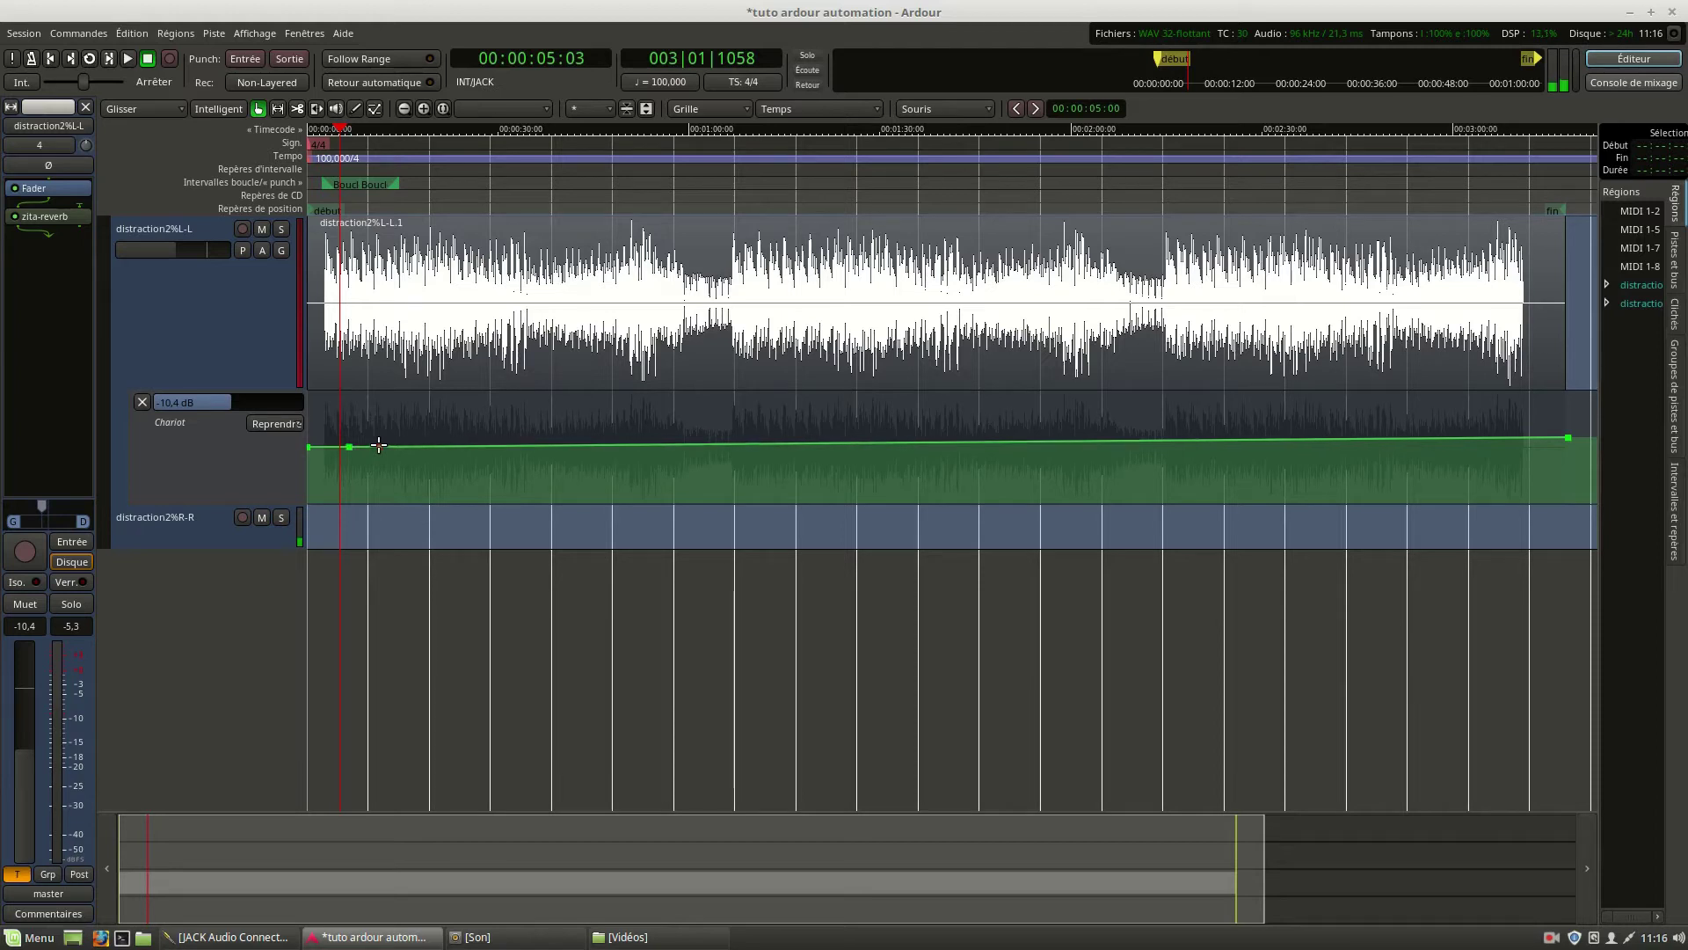
click(413, 446)
drag(1257, 874, 300, 847)
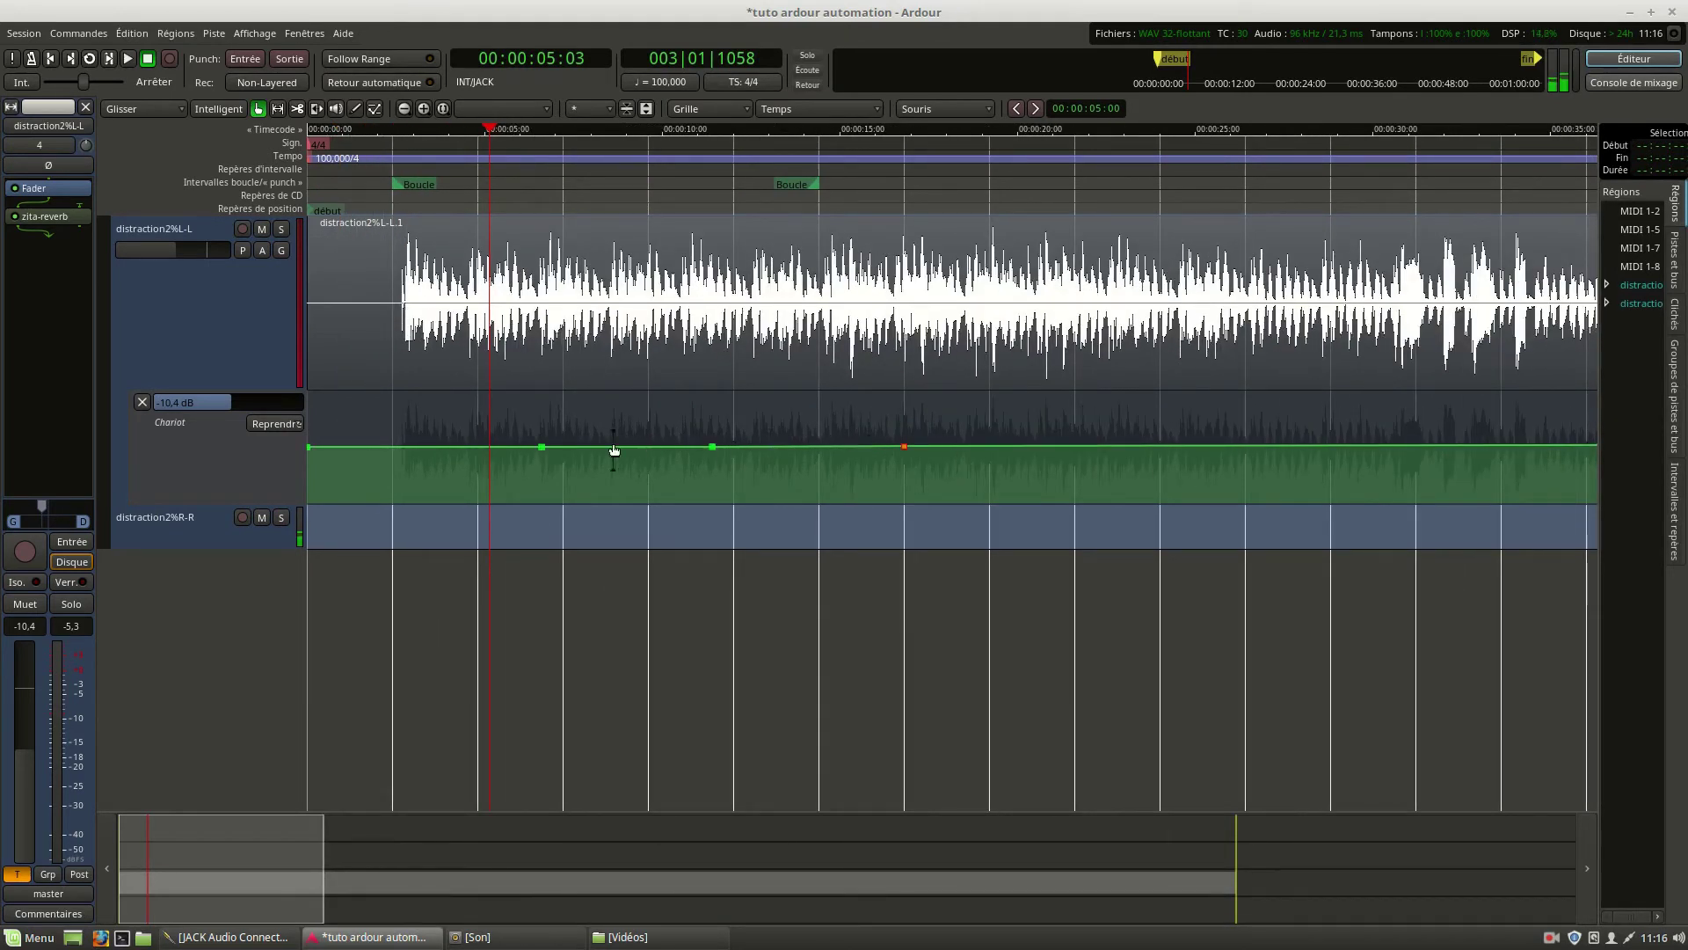
Shape the Chariot curve with a dip near 4 seconds, a peak near 5, a dip near 7 and a new raised point near 8.
drag(539, 446, 470, 468)
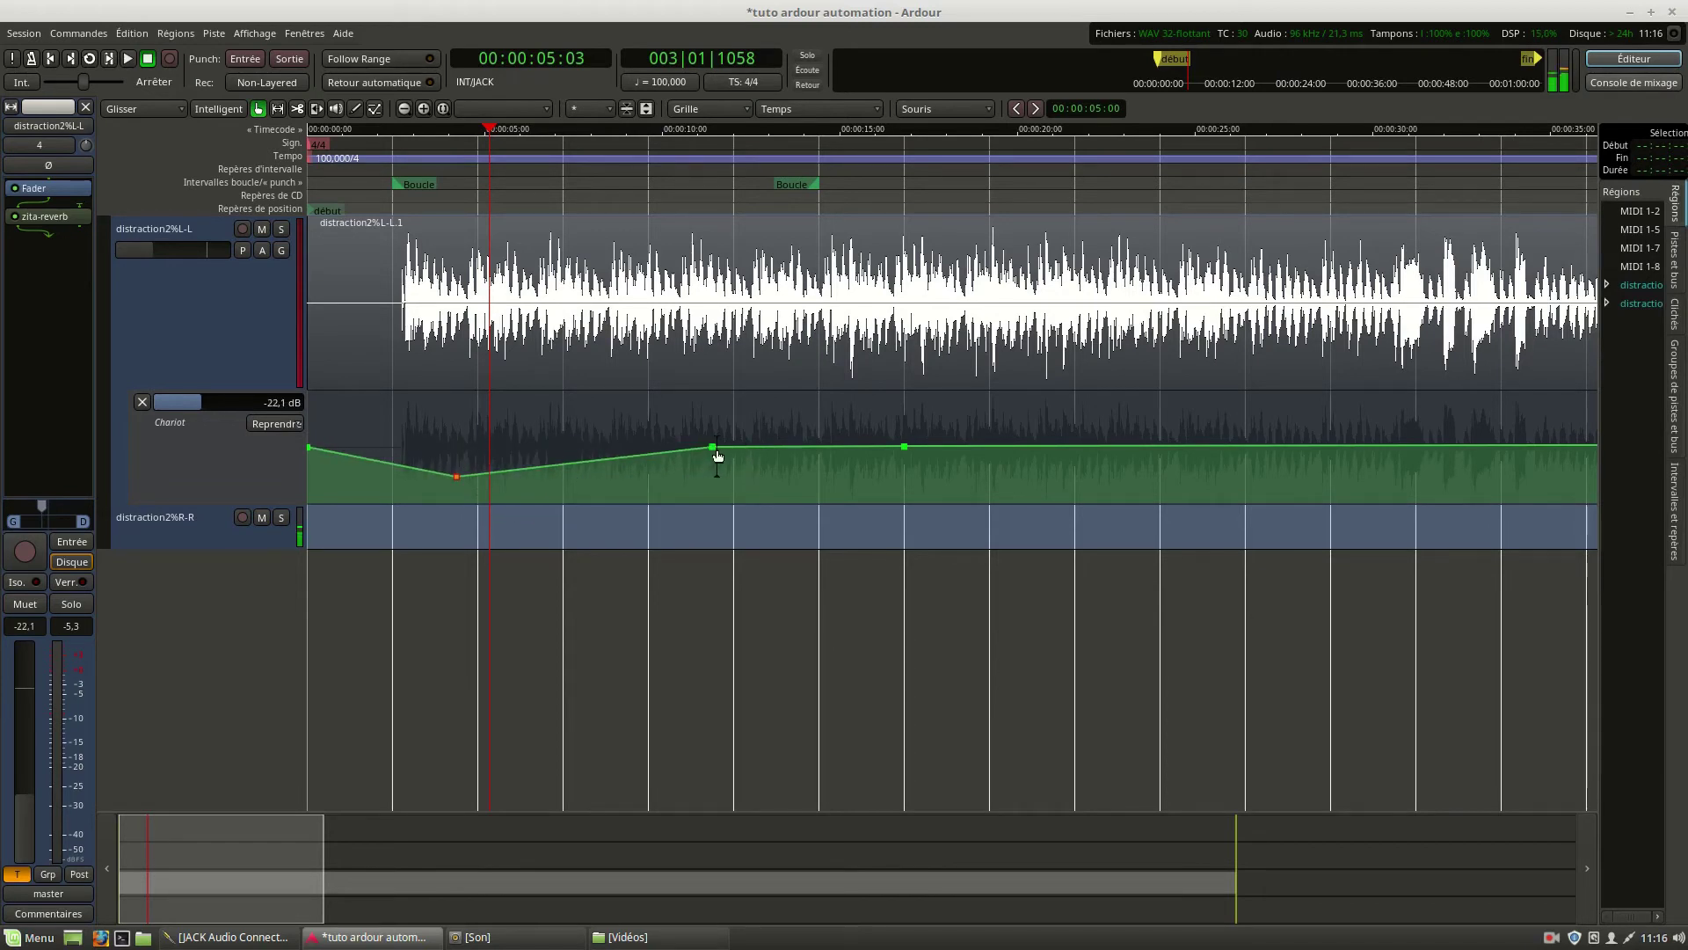
mouse_move(729, 438)
drag(729, 438, 523, 419)
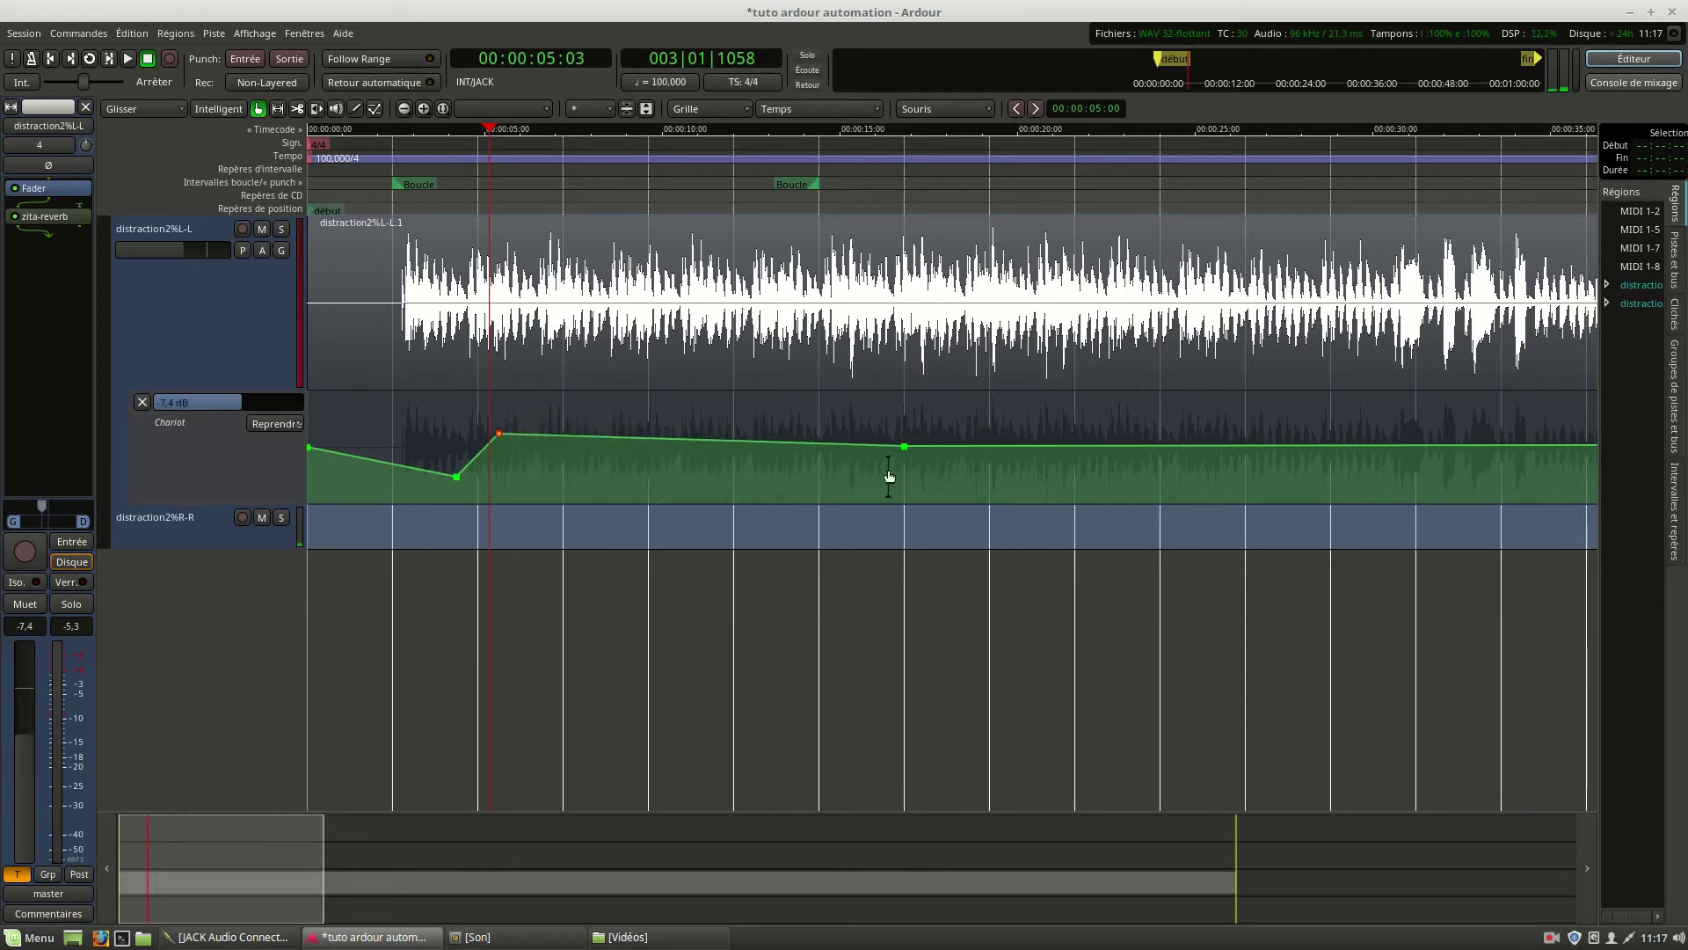
mouse_move(915, 439)
drag(914, 440, 564, 473)
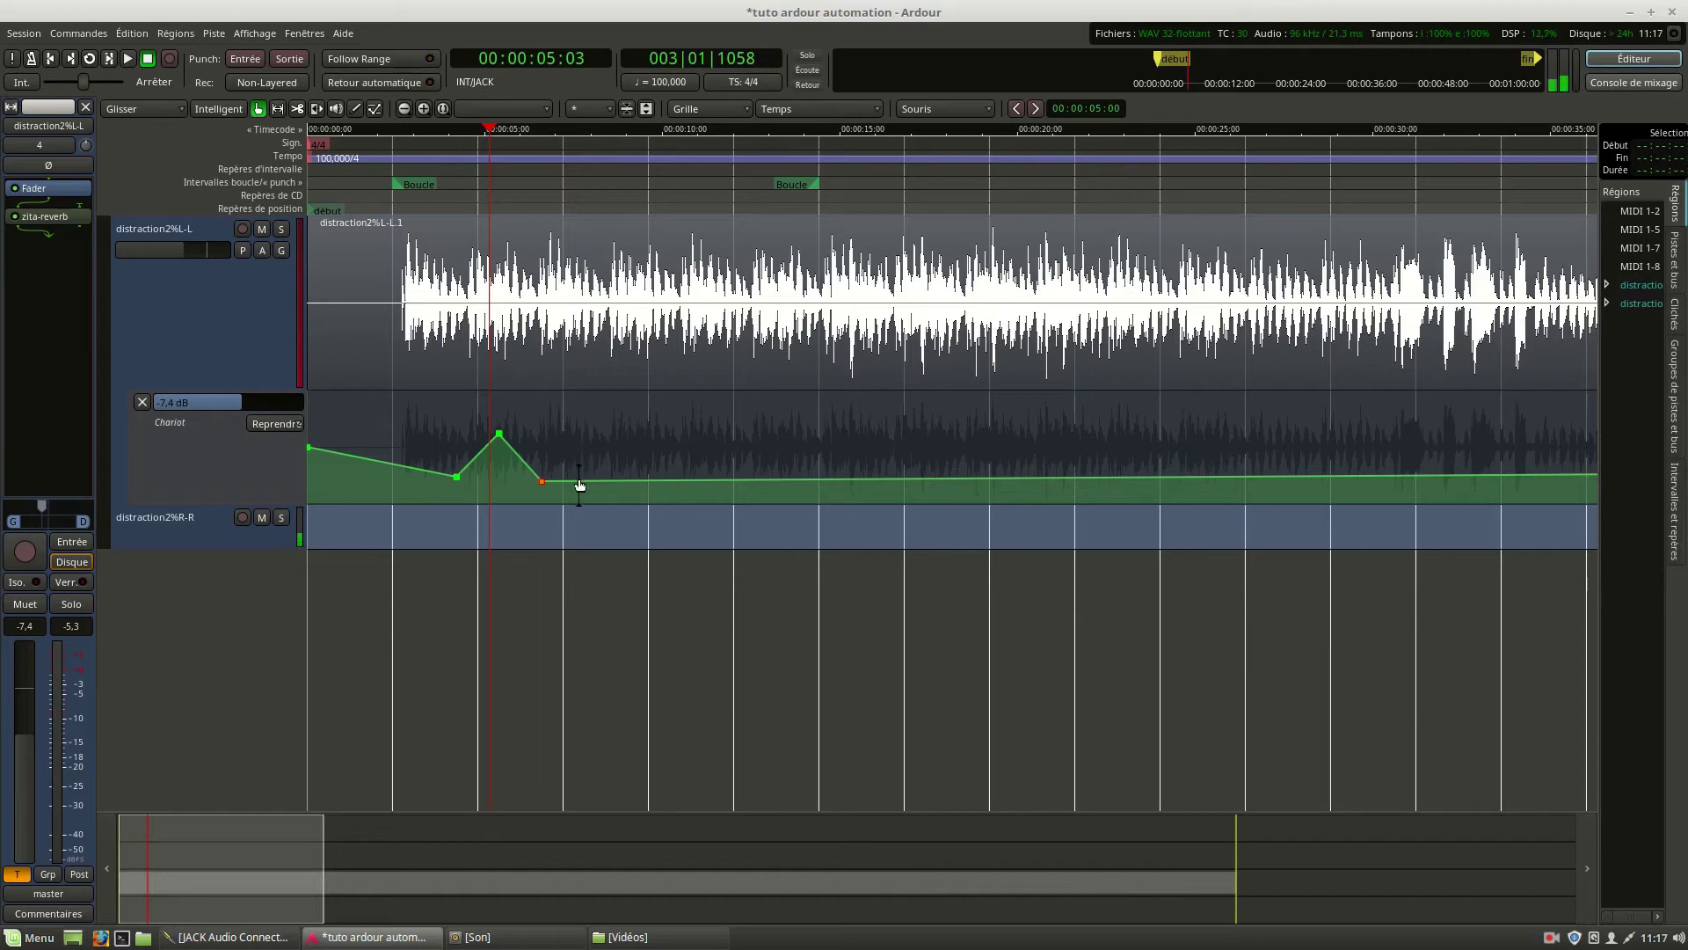
click(586, 481)
drag(604, 475, 602, 457)
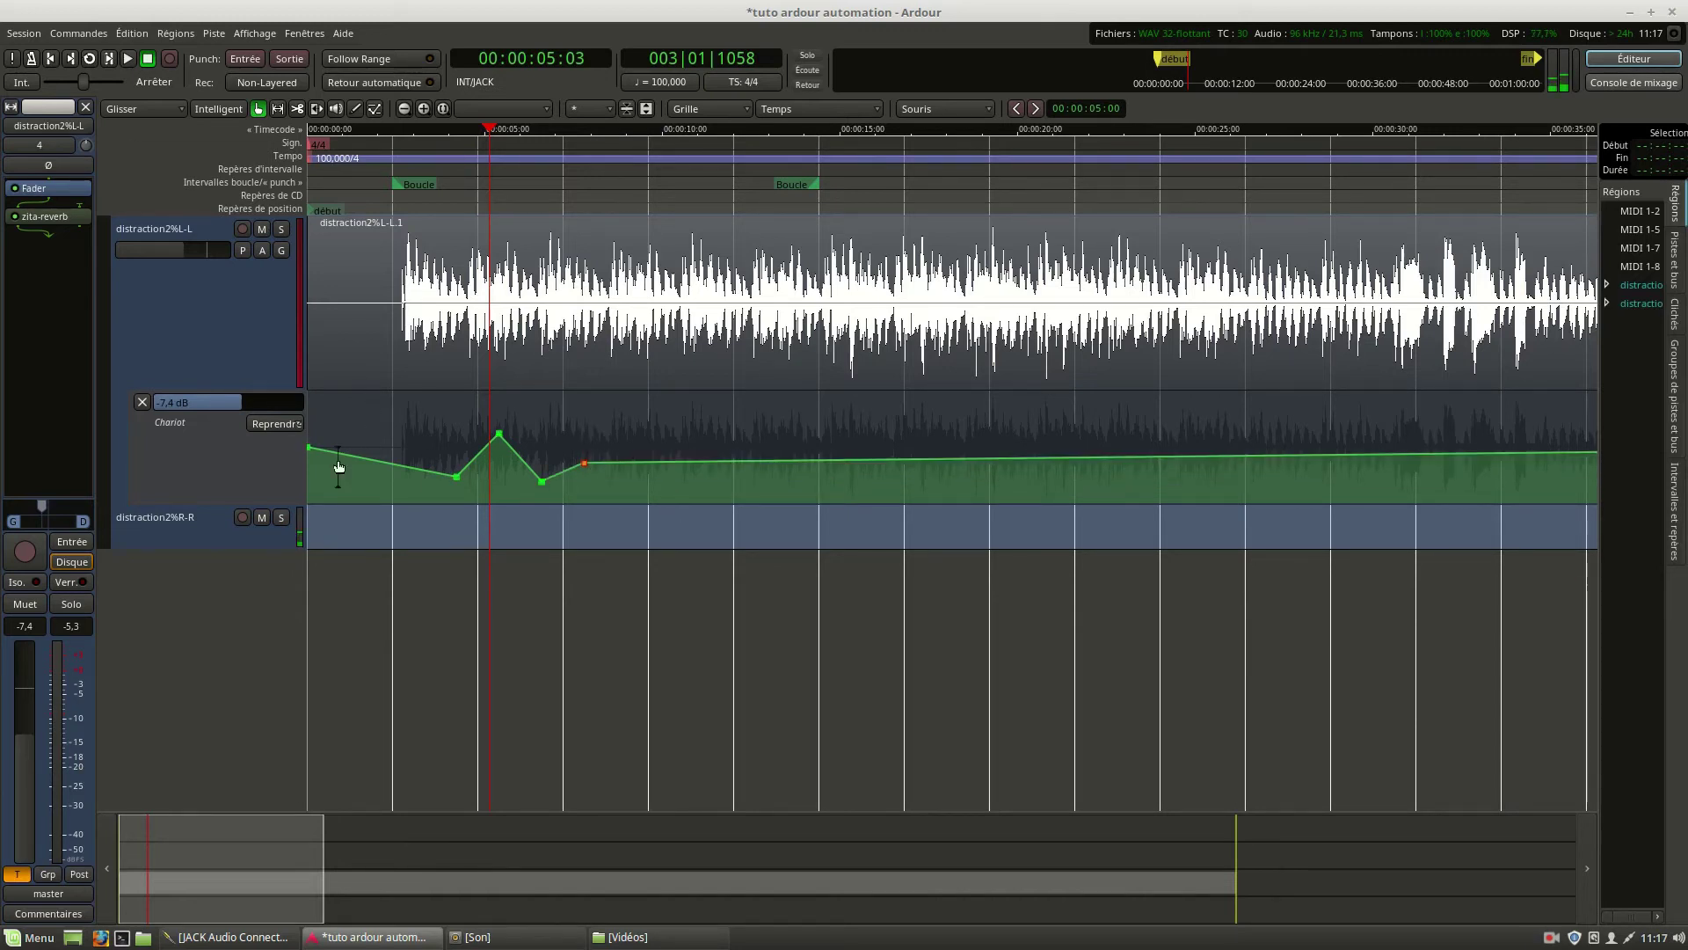
Set the Chariot lane to Lire and play the loop range to hear the drawn fader curve before stopping playback.
click(266, 420)
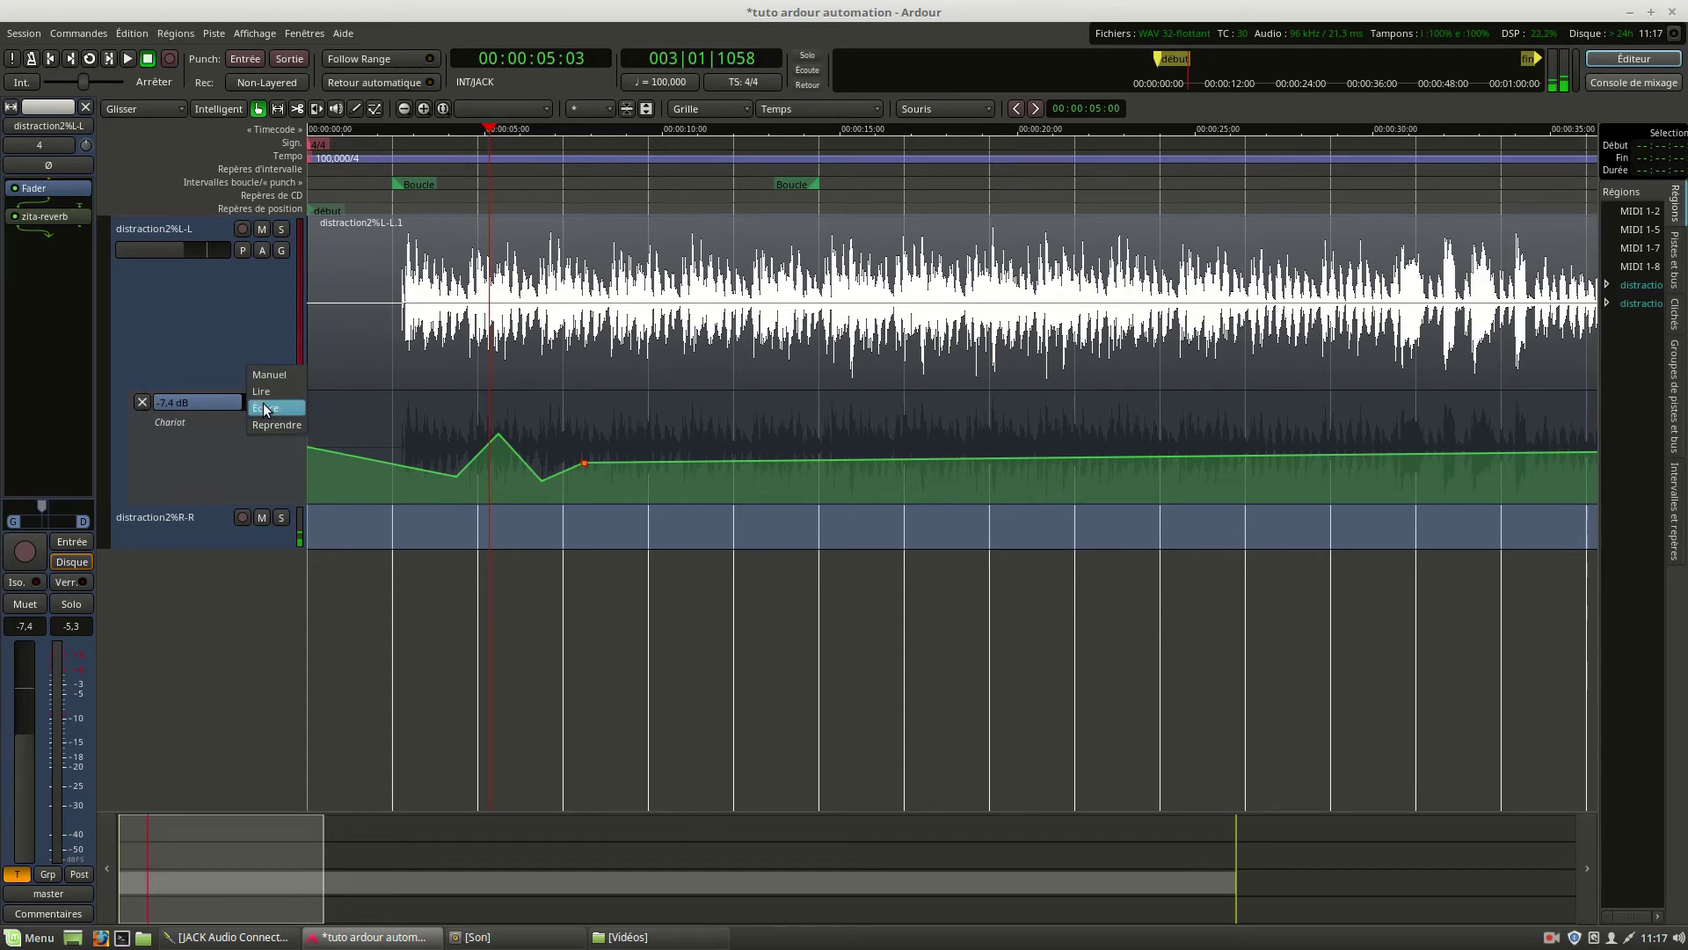
click(269, 386)
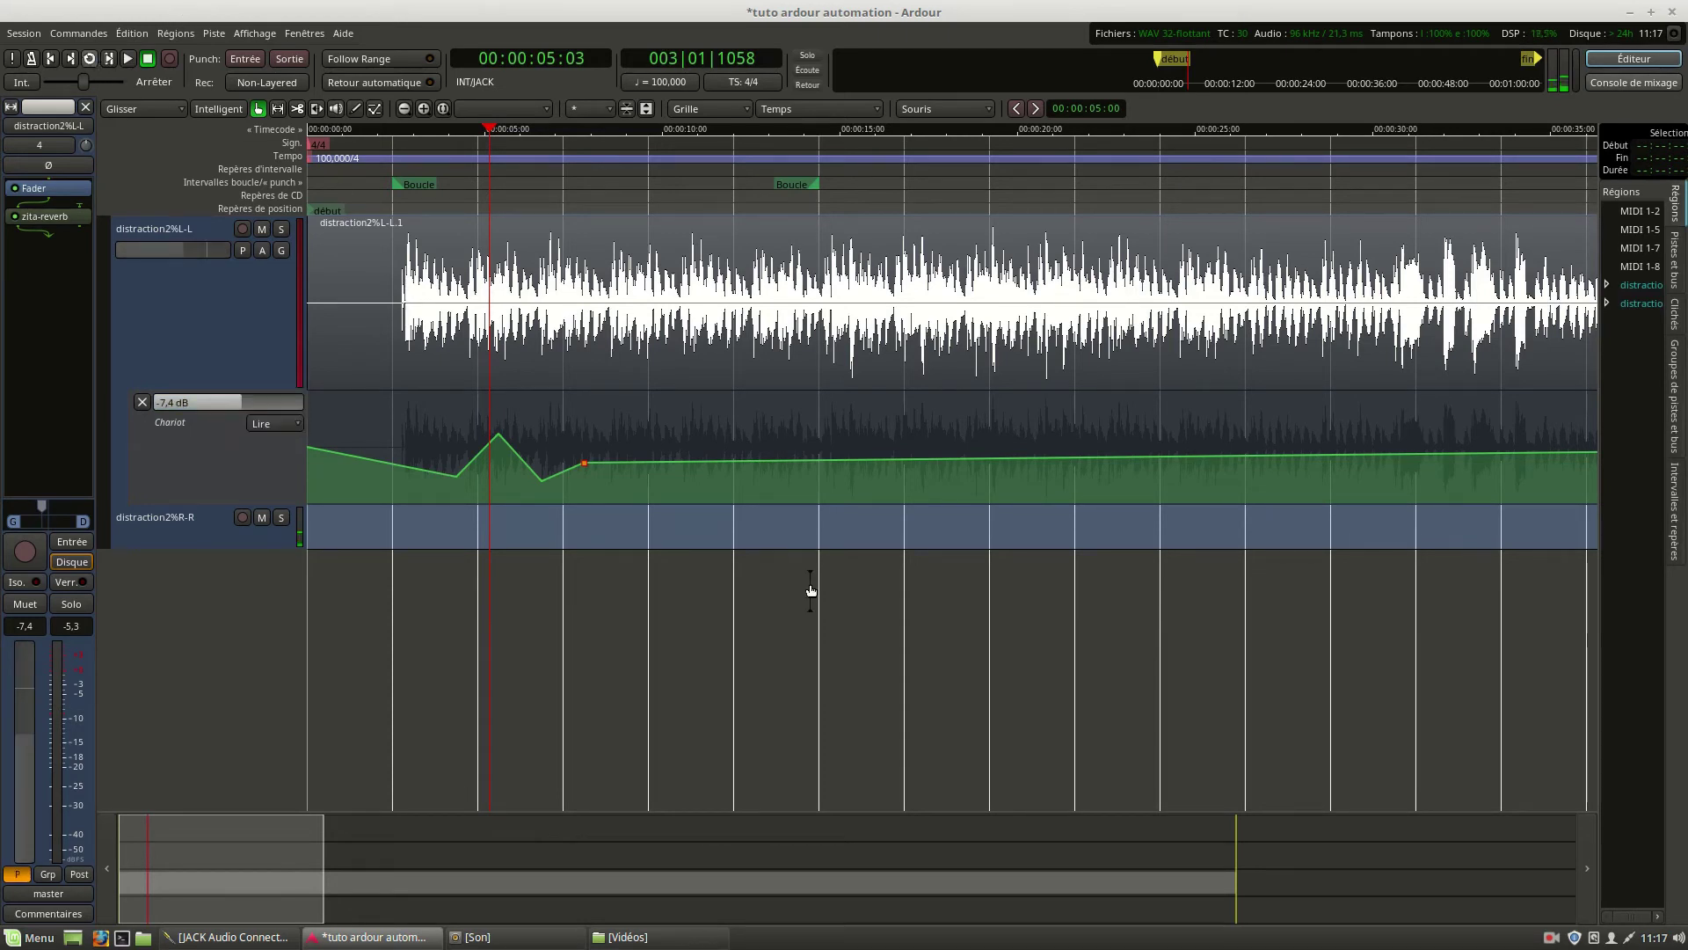
key(l)
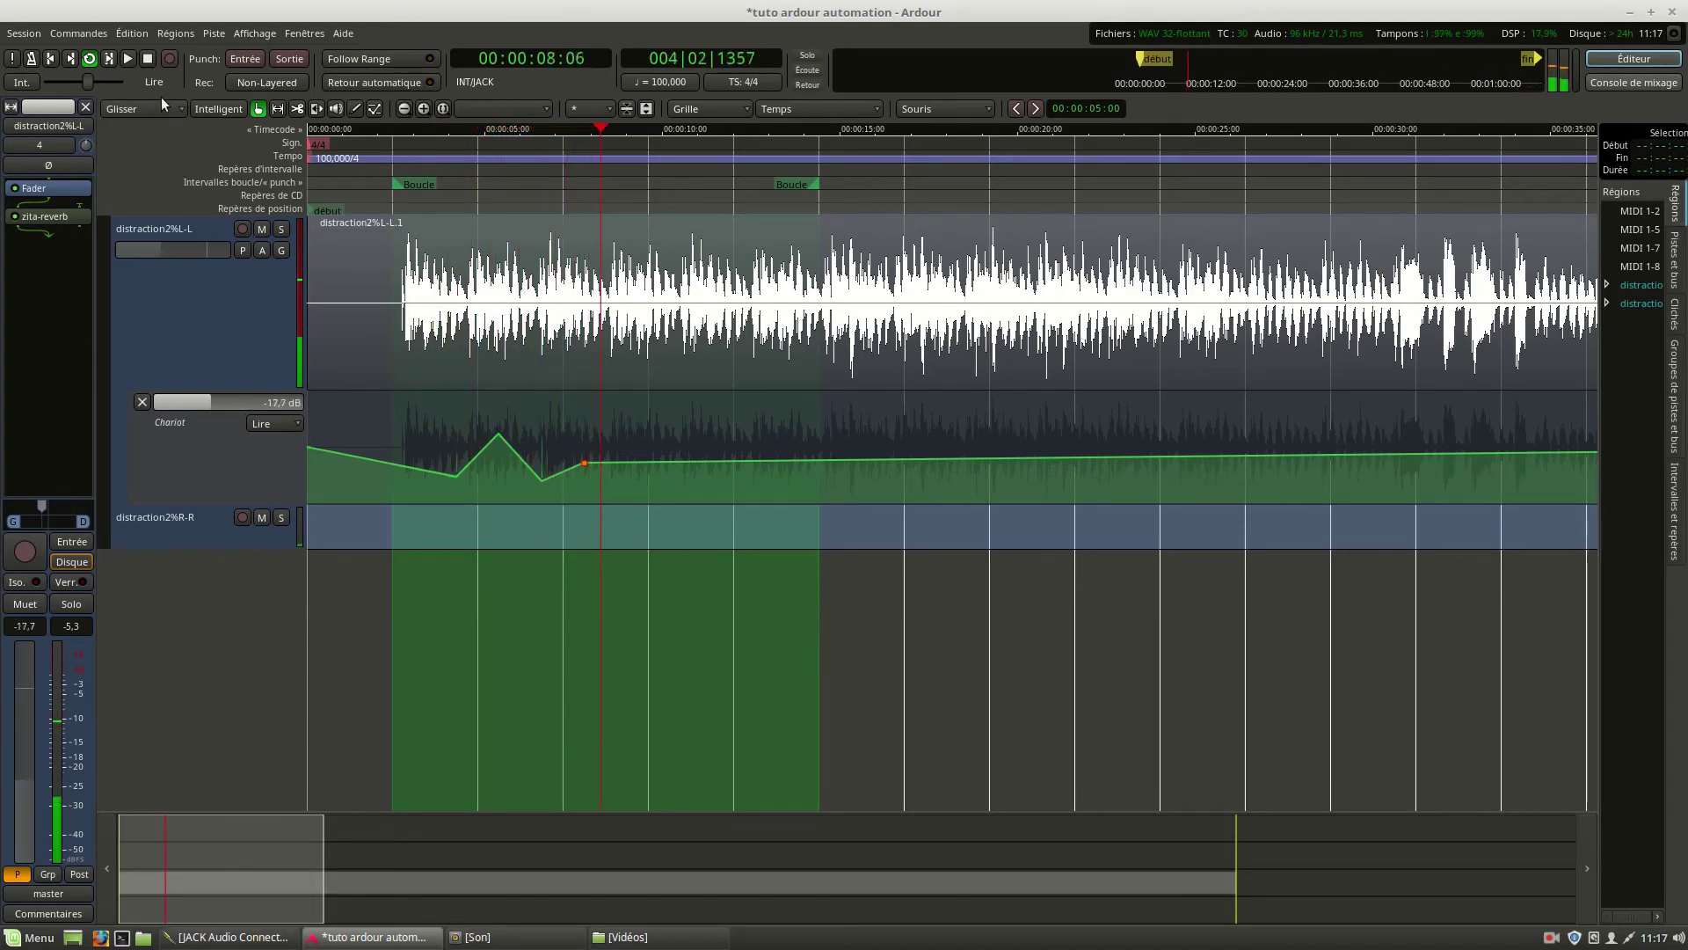
click(148, 58)
Set the Chariot lane to Écrire and record fader moves while playing the loop range, stopping at about 10 seconds.
click(195, 454)
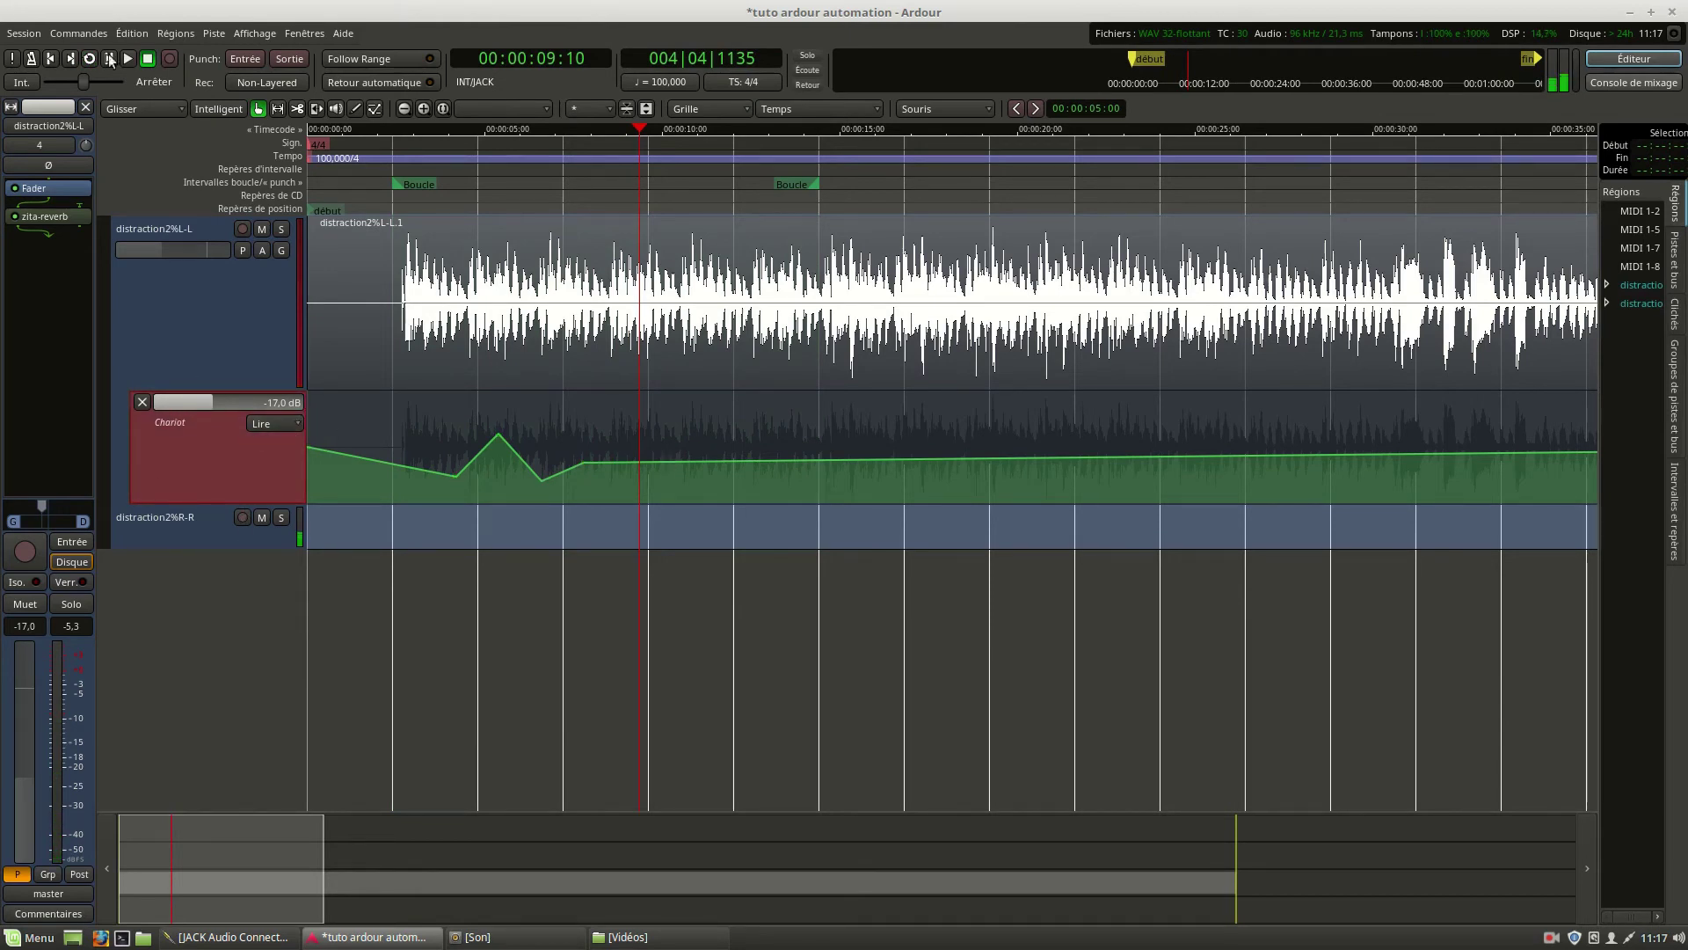
click(266, 420)
click(281, 435)
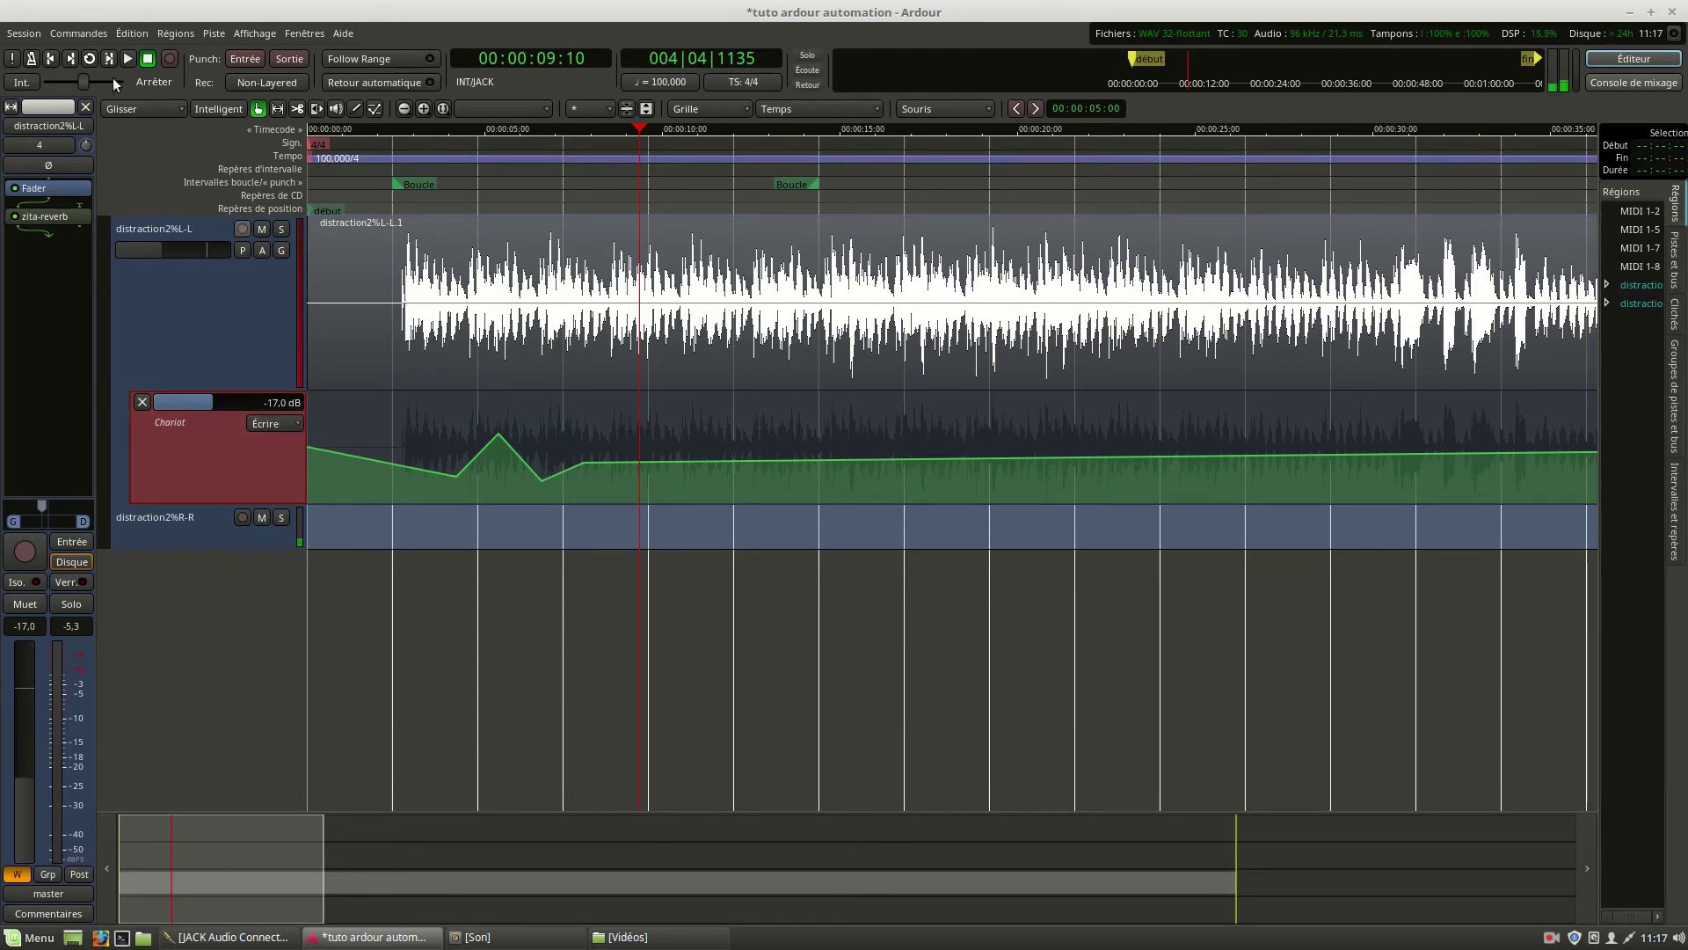
click(87, 59)
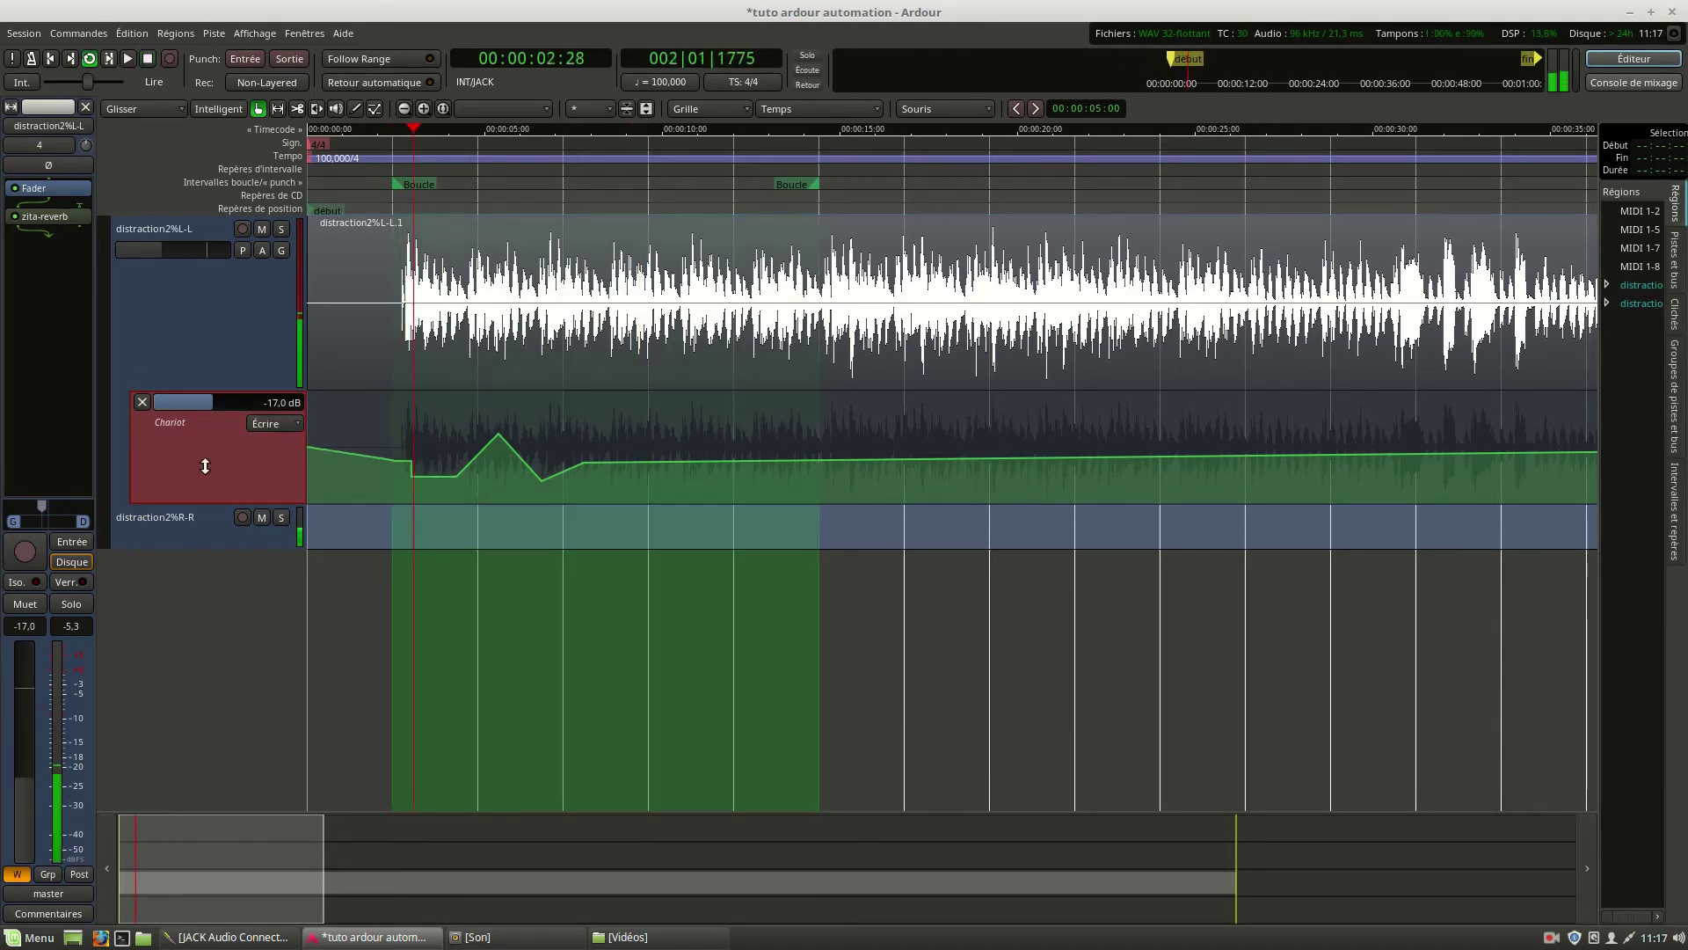
mouse_move(198, 402)
mouse_down()
mouse_move(230, 406)
mouse_move(160, 411)
mouse_move(224, 417)
mouse_move(189, 420)
mouse_up()
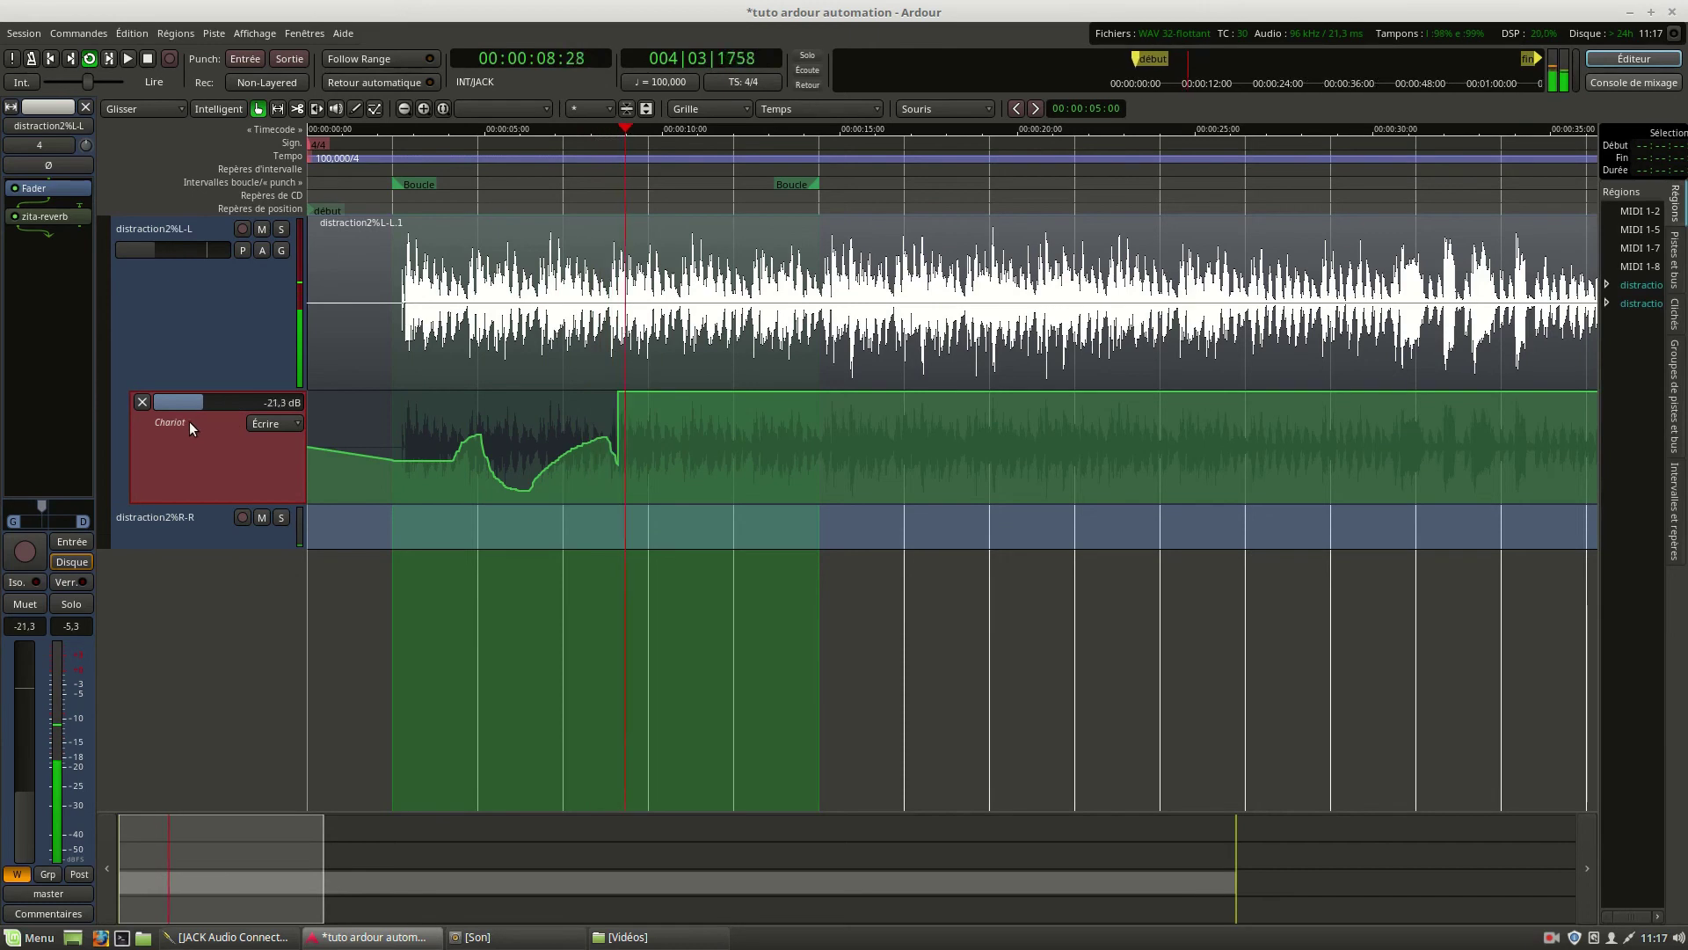
click(149, 58)
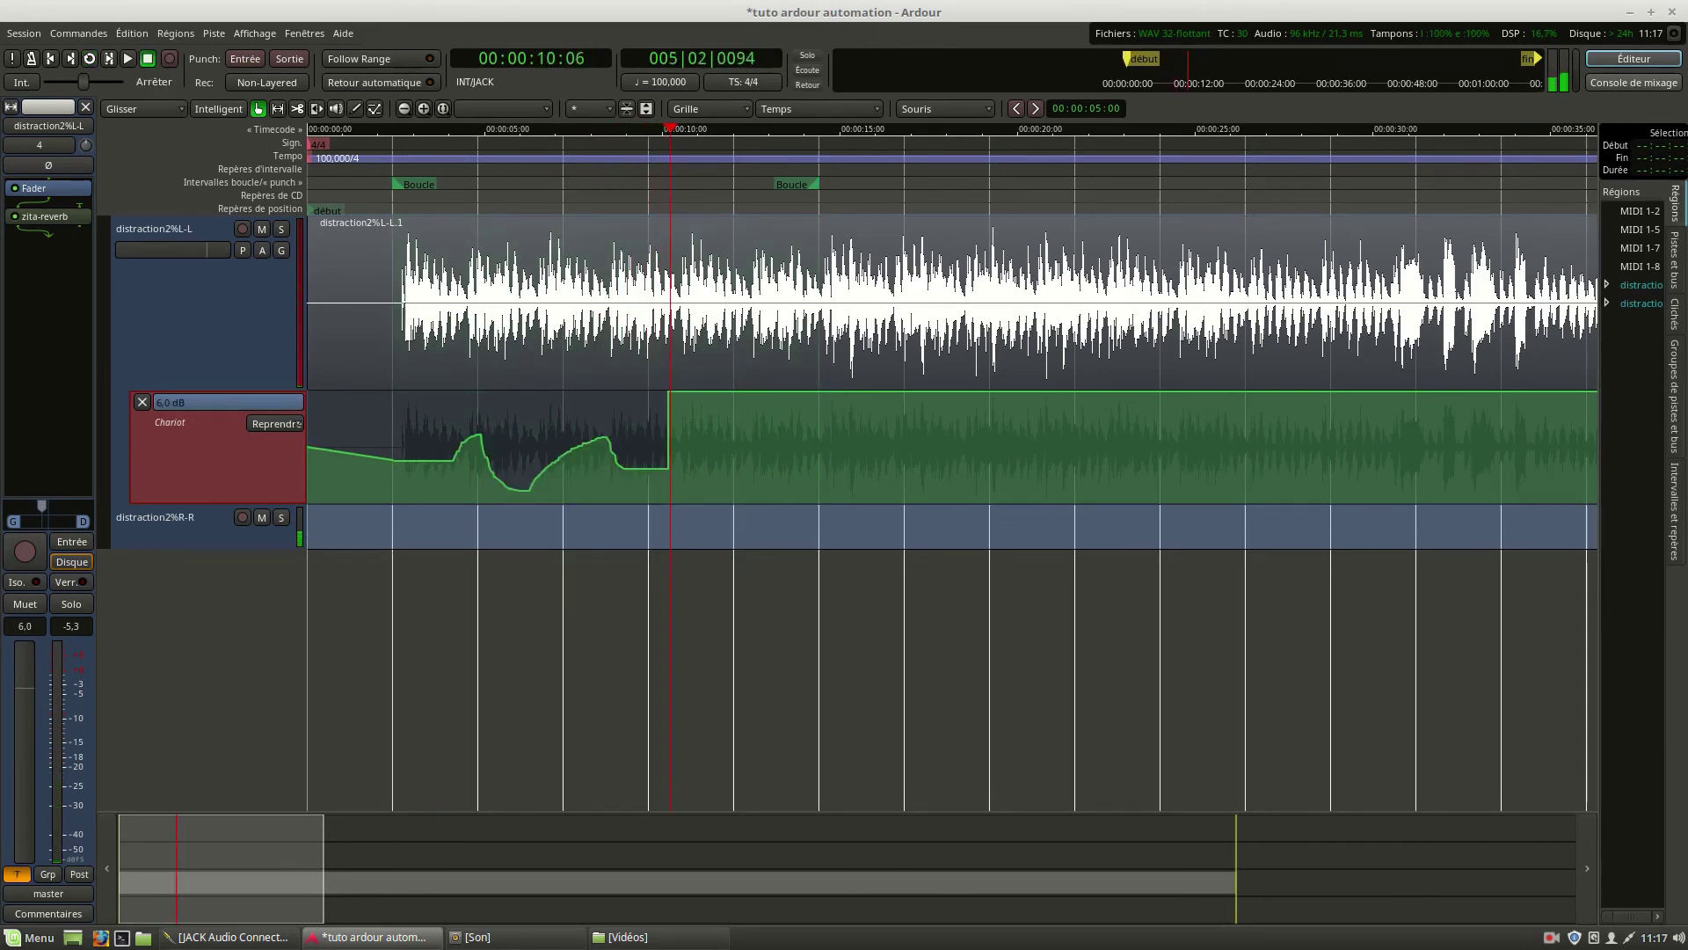
Delete the recorded control points on the rising part of the Chariot curve between about 6.5 and 8.5 seconds.
drag(322, 852, 233, 866)
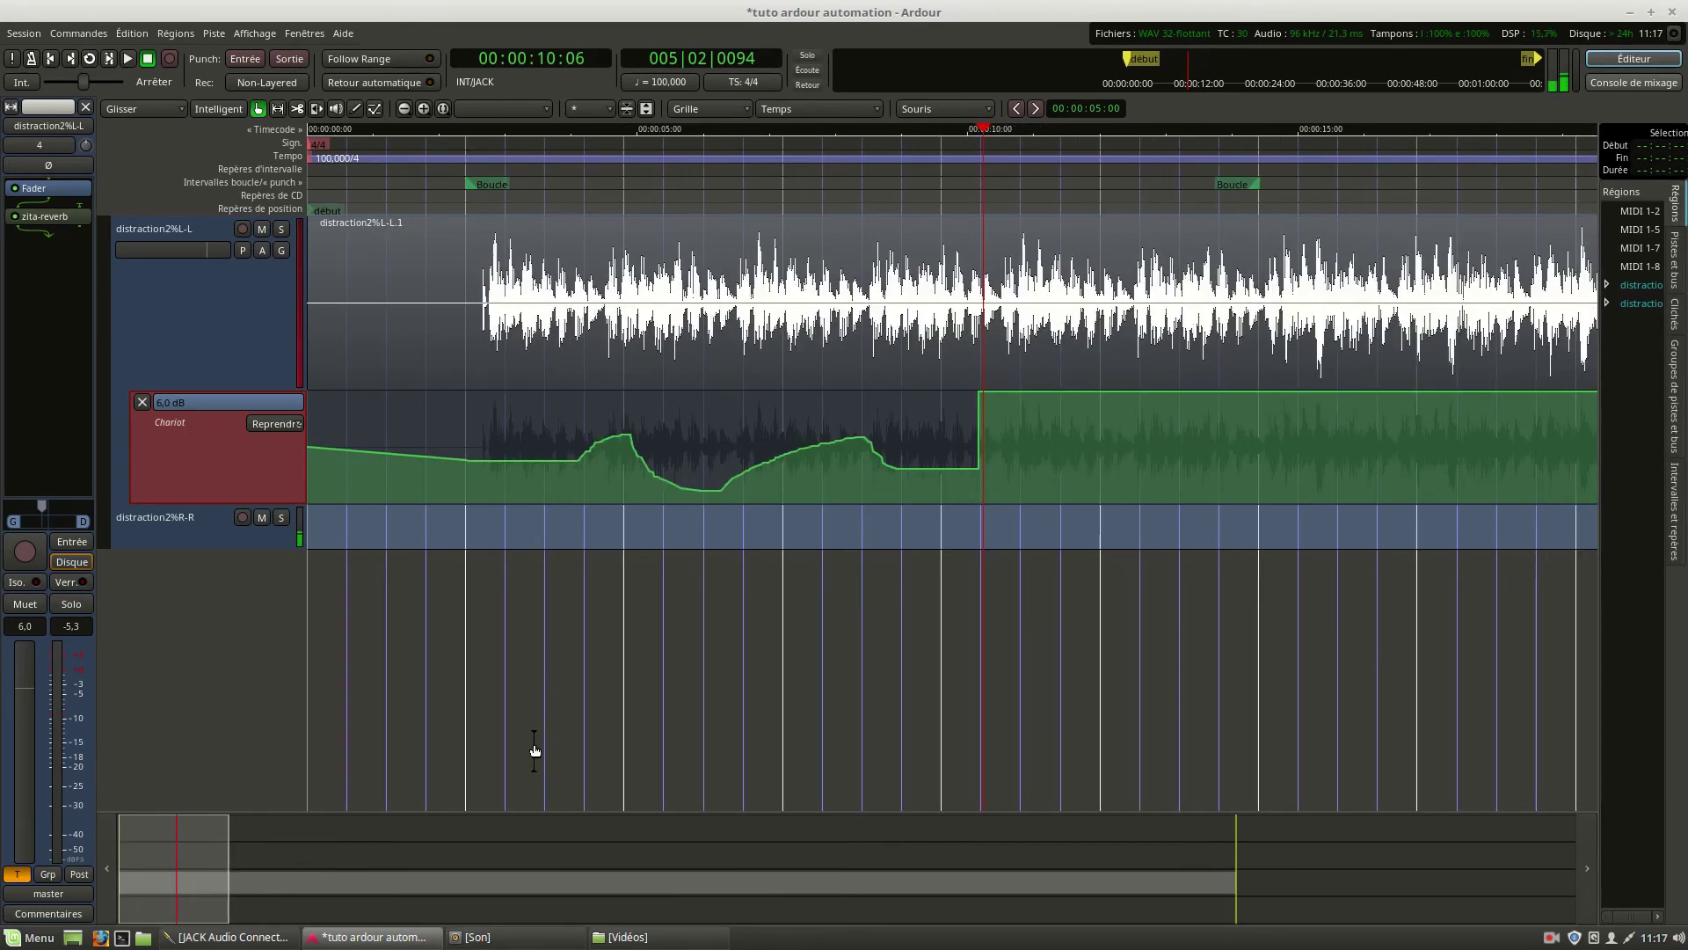
drag(730, 418, 859, 482)
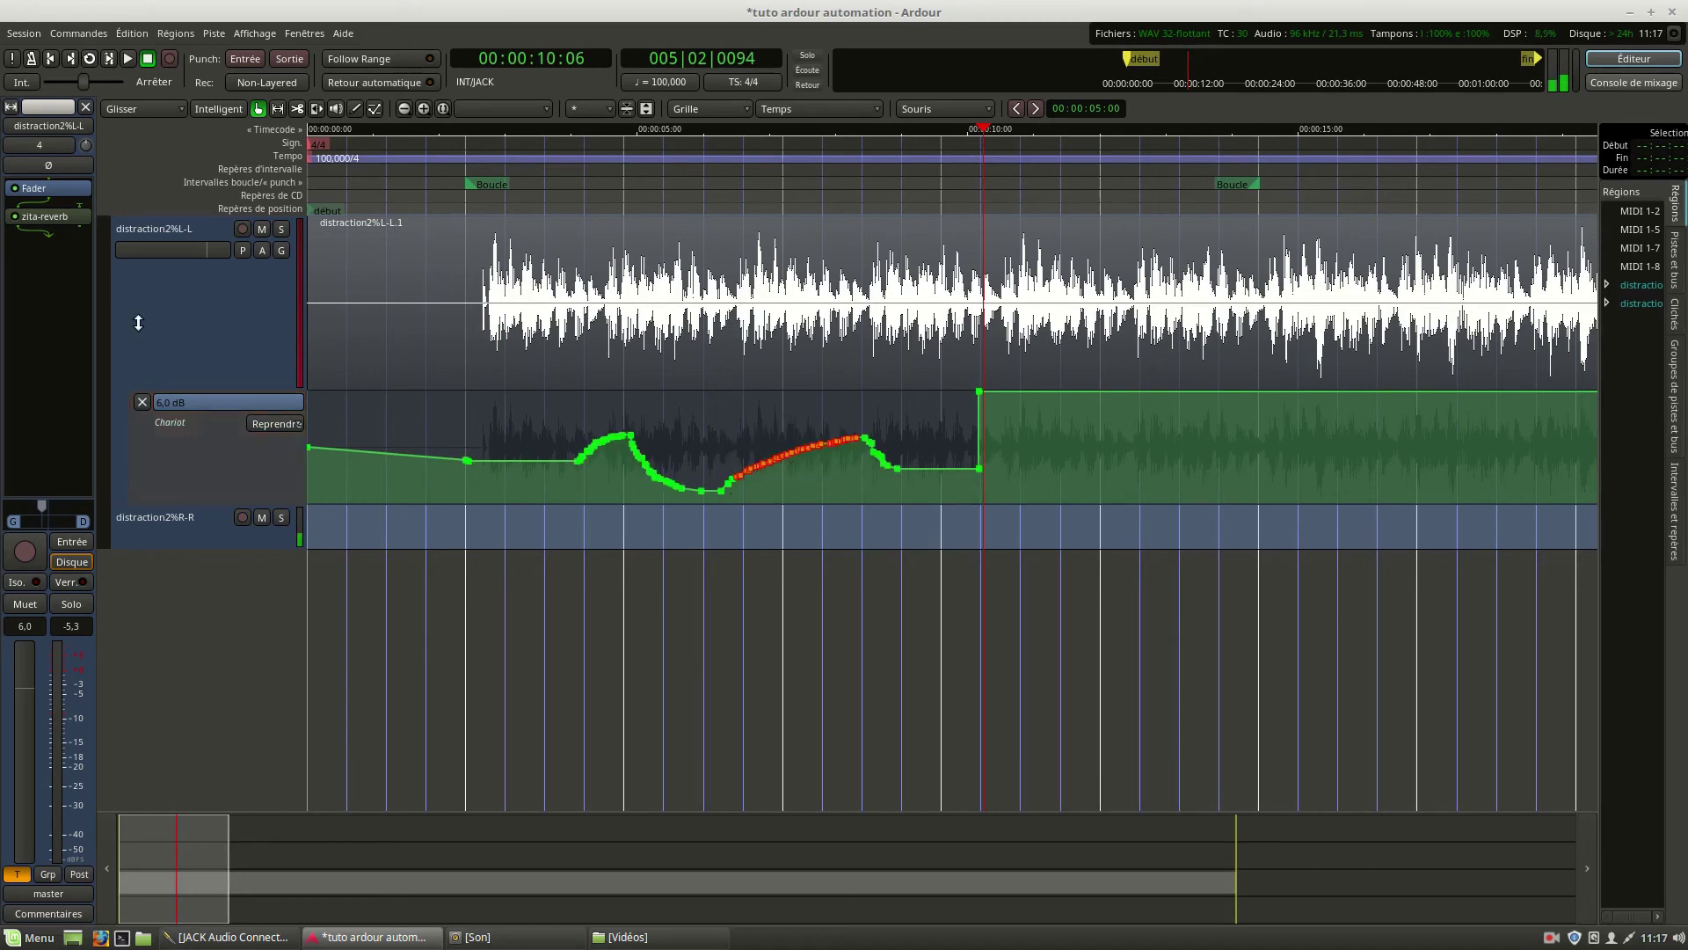
click(132, 33)
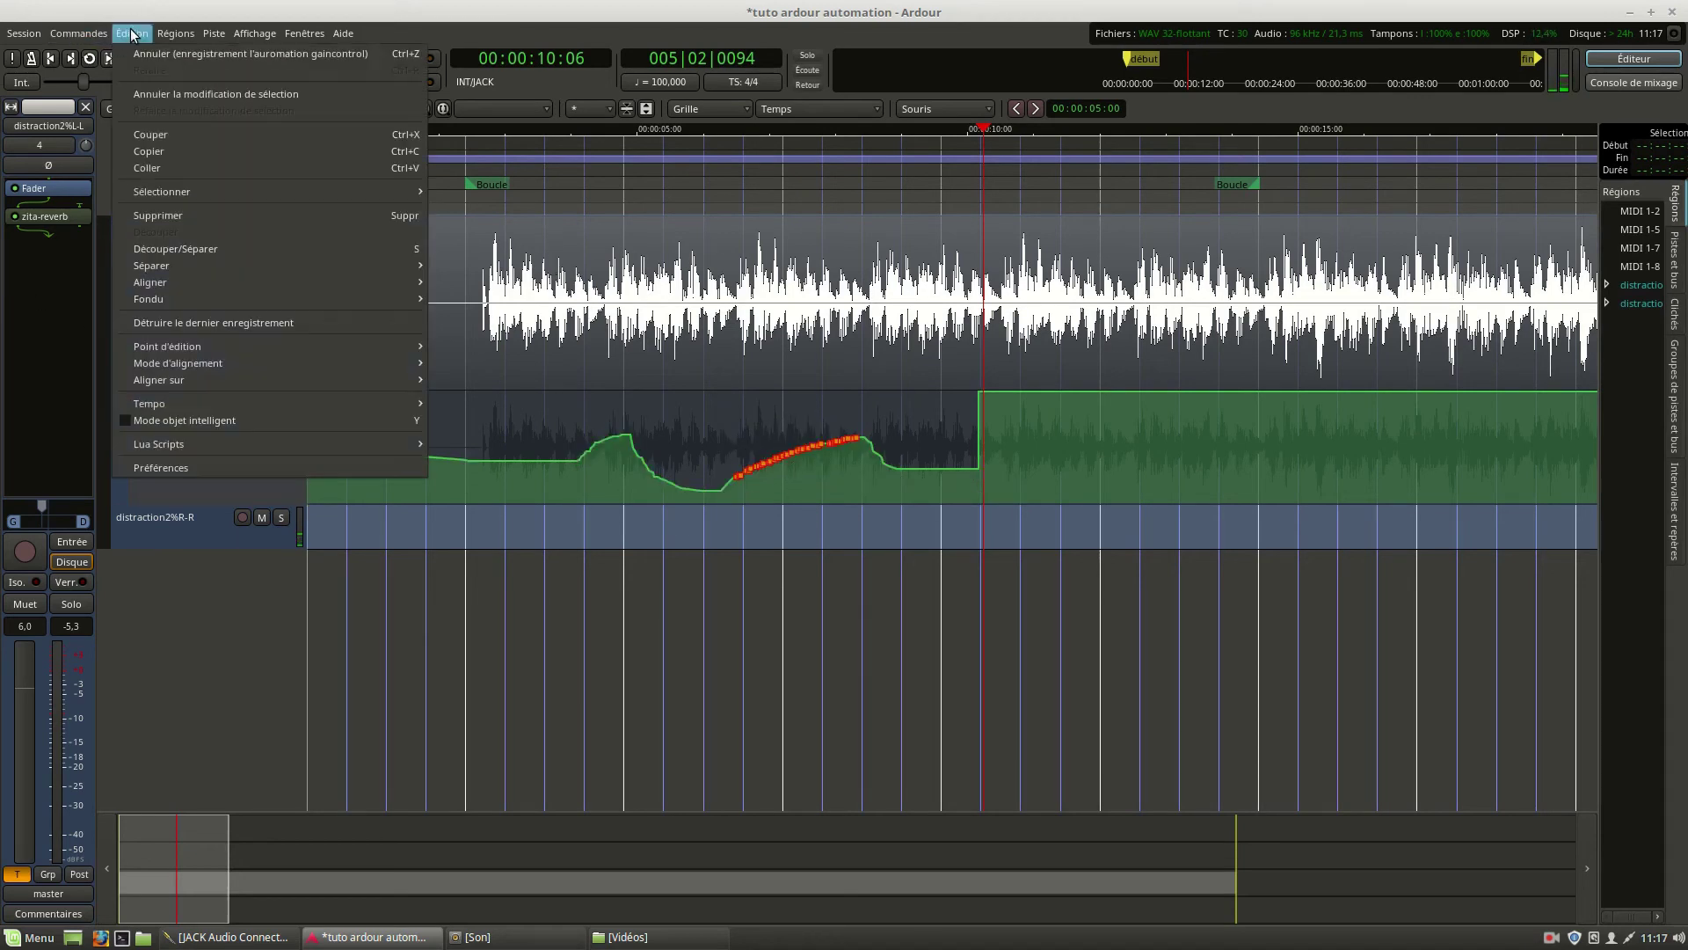
click(166, 216)
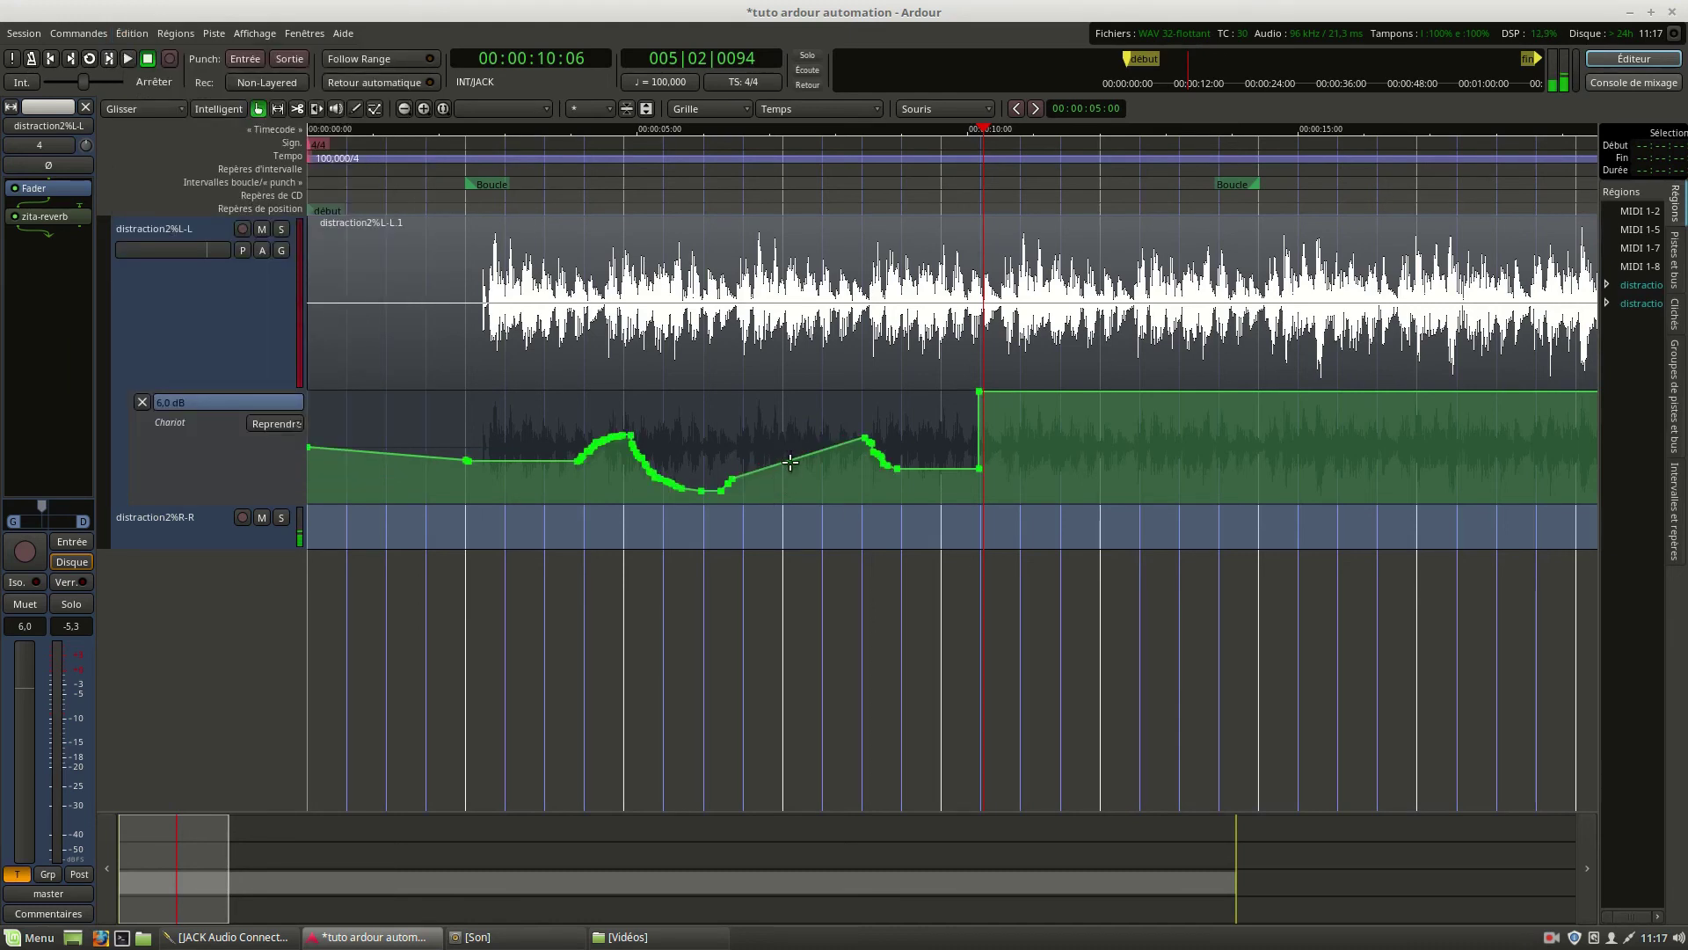
Lower the flat segment of the Chariot curve near 9.5 seconds slightly and raise the straight rising segment before it.
click(930, 468)
mouse_move(944, 460)
mouse_down()
mouse_move(949, 398)
mouse_move(958, 472)
mouse_up()
mouse_move(803, 454)
mouse_down()
mouse_move(810, 430)
mouse_move(793, 431)
mouse_up()
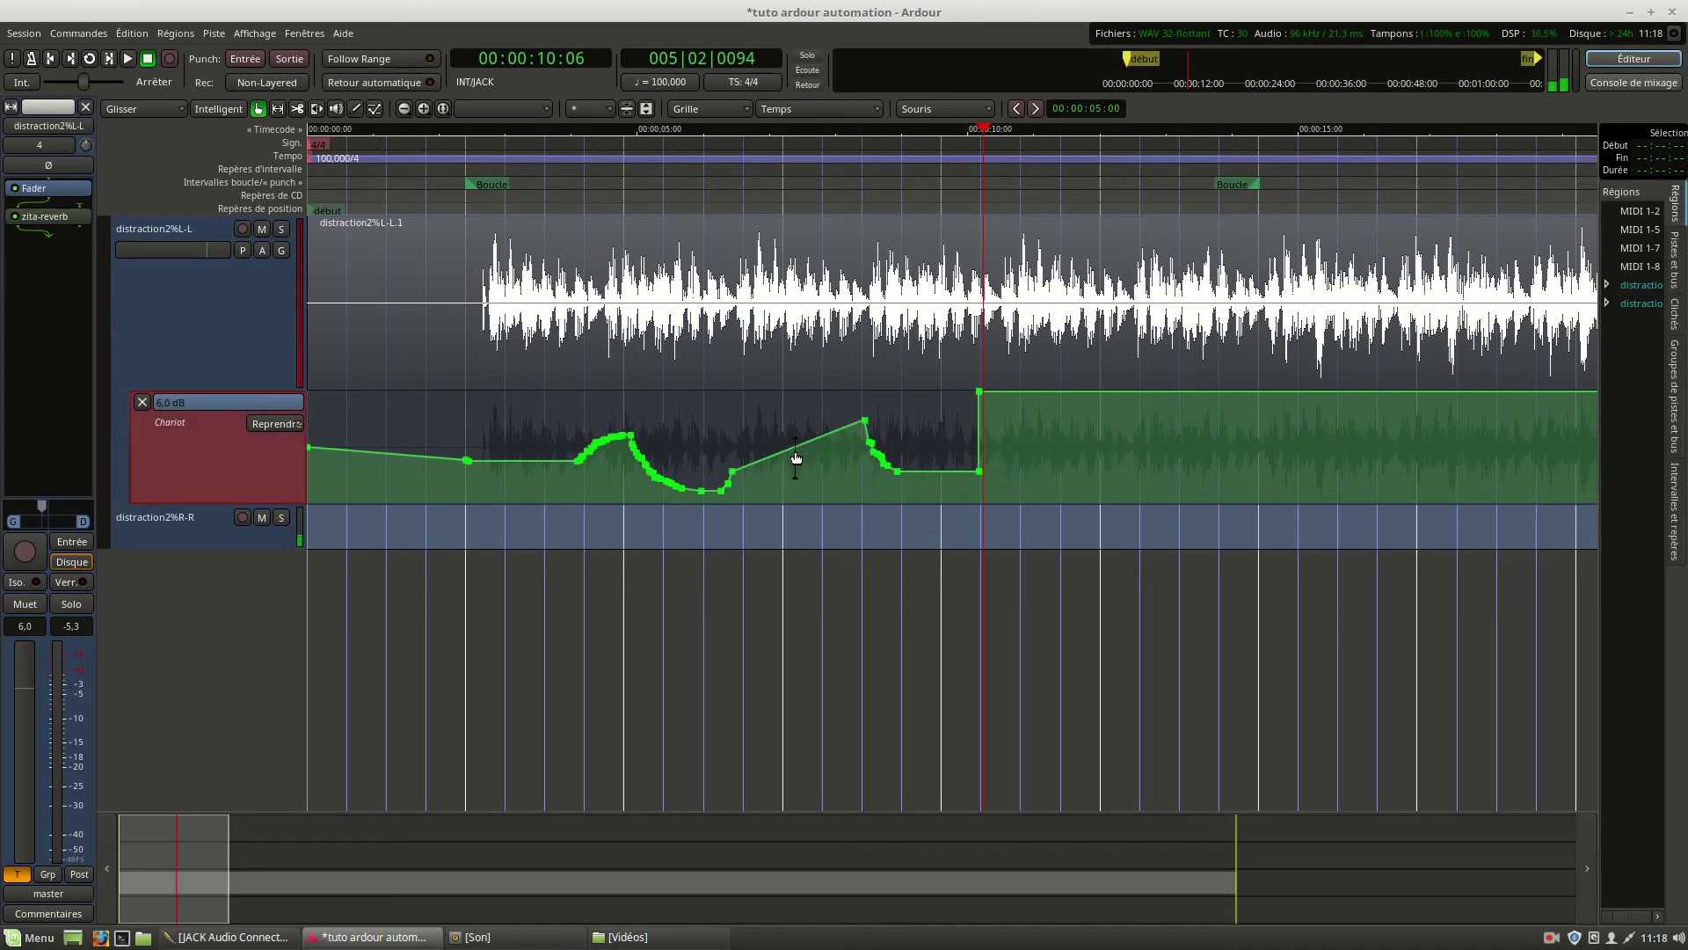
Add control points at about 6.5, 7 and 8 seconds on the Chariot curve and shape the rise into a rounded hump.
click(784, 449)
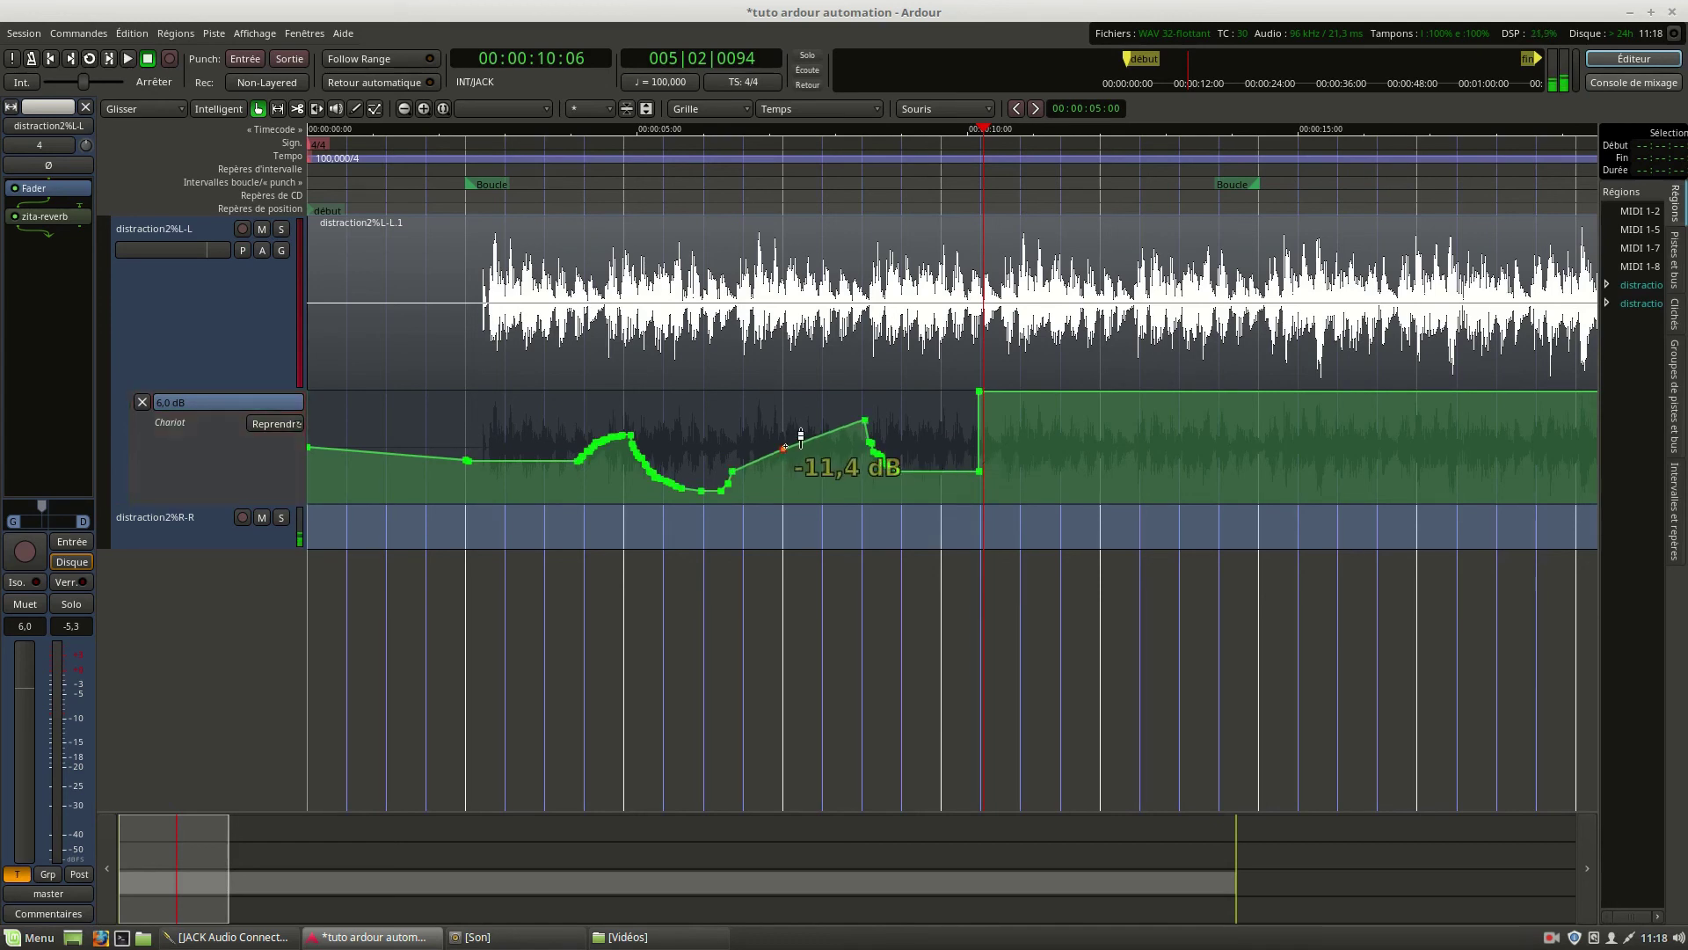
drag(803, 437, 815, 472)
click(796, 442)
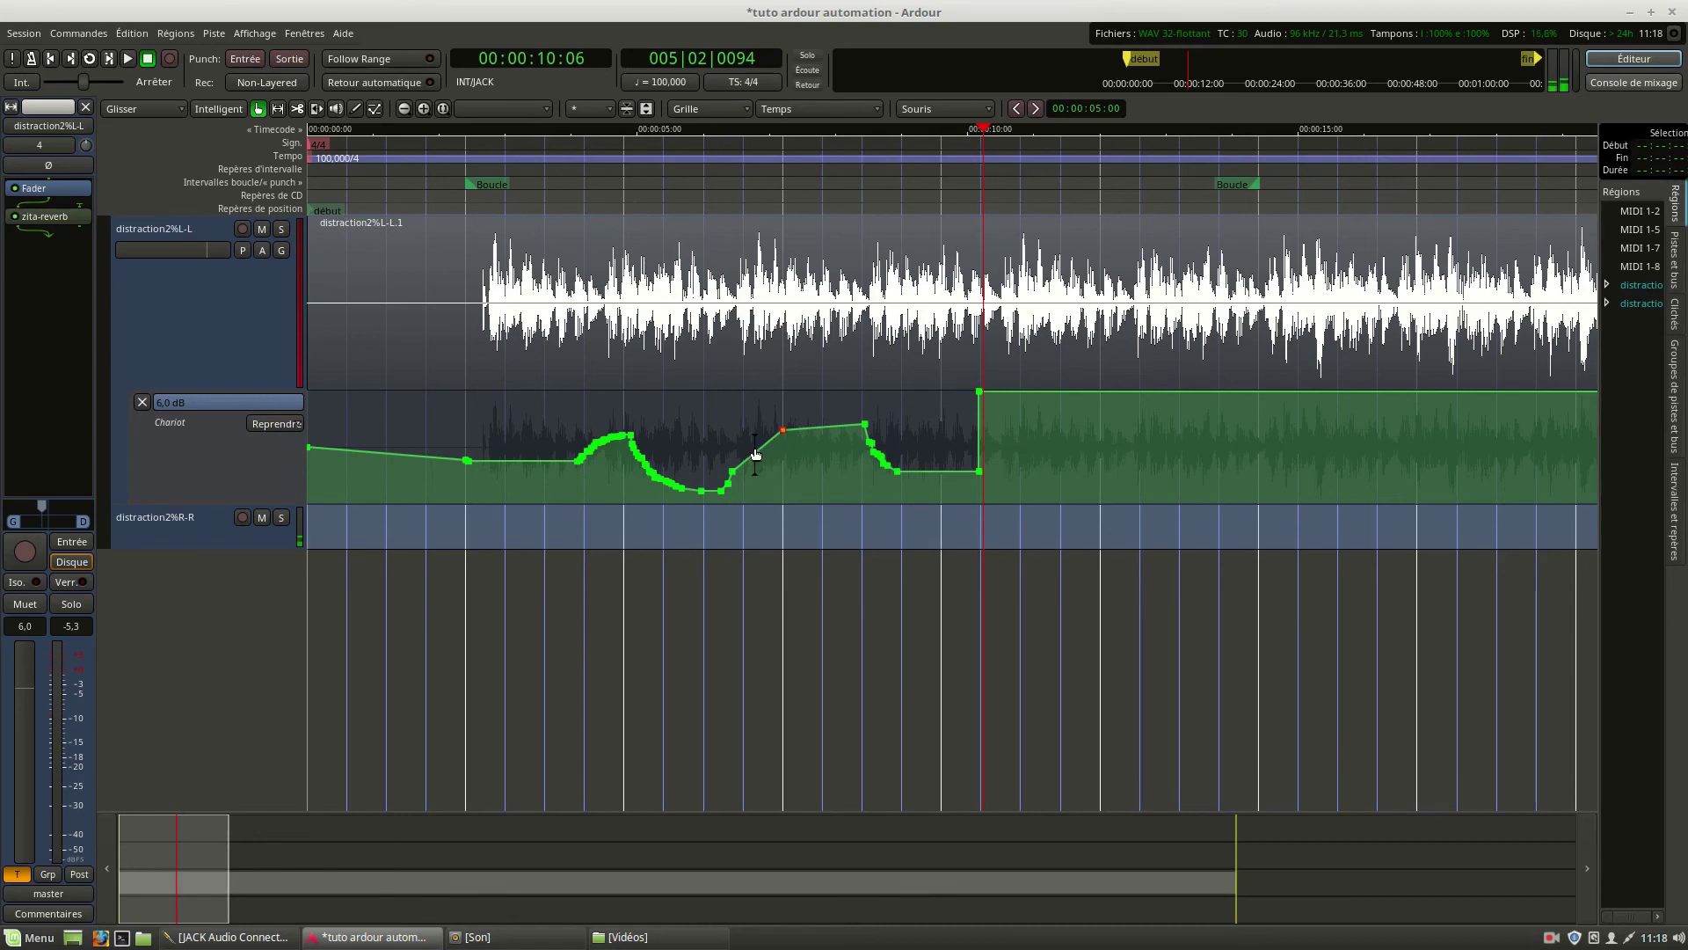
click(745, 452)
mouse_move(823, 426)
mouse_down()
mouse_move(873, 430)
mouse_move(798, 431)
mouse_up()
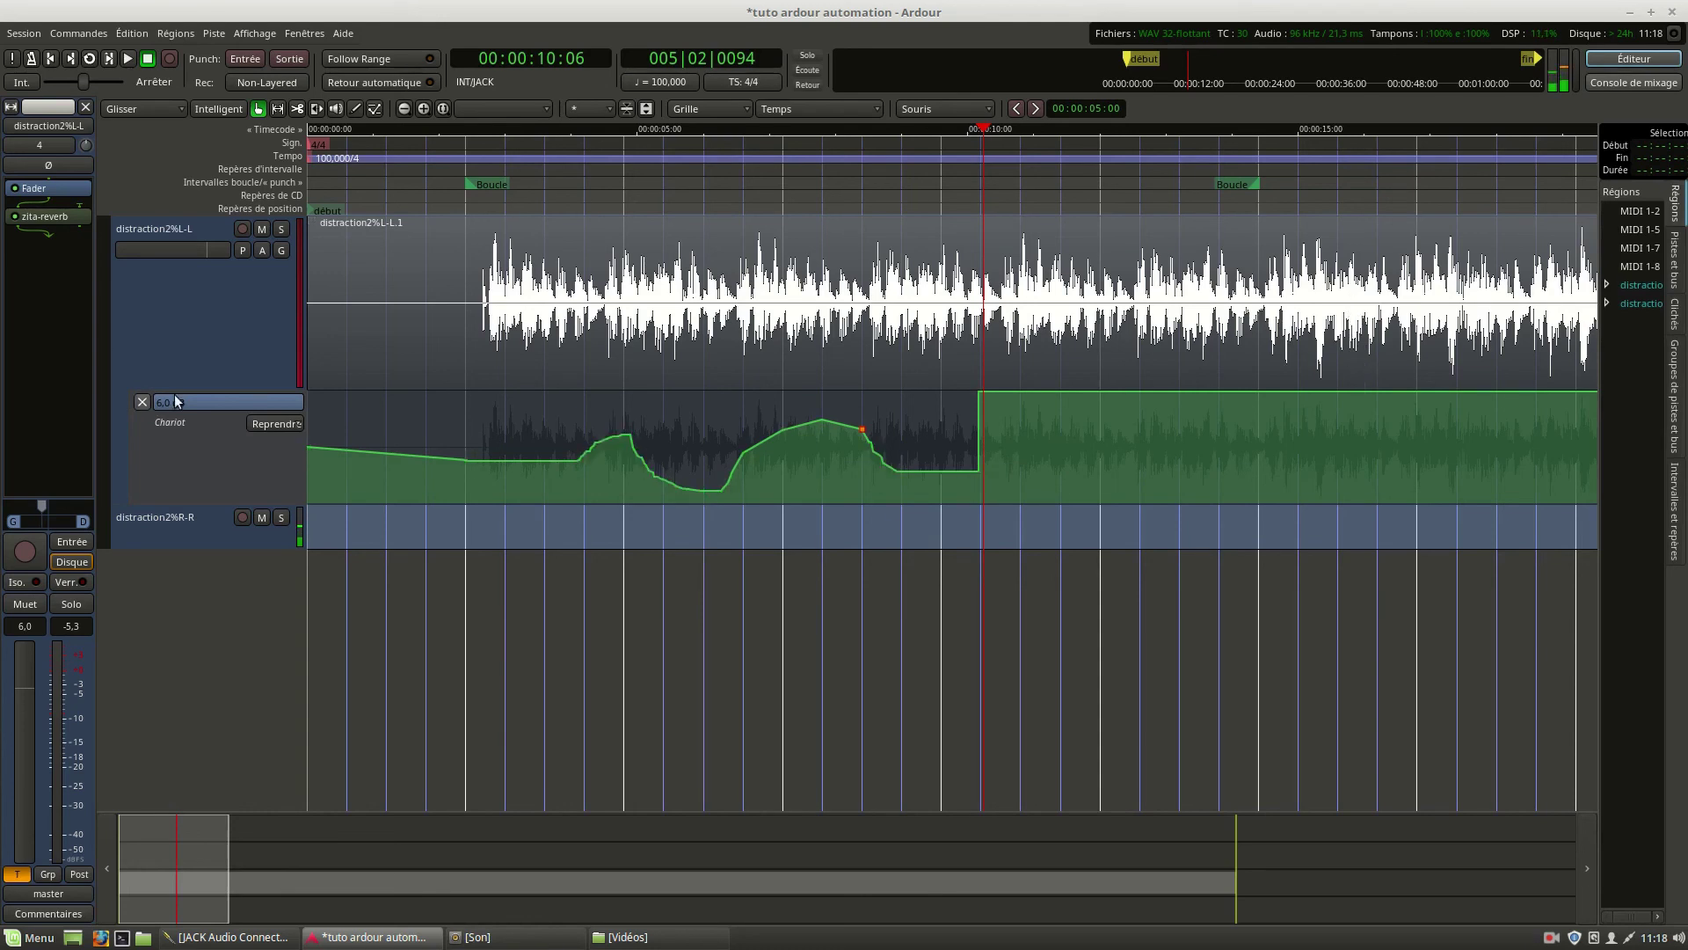
Make the distraction2%L-L track slightly taller and reduce the height of its Chariot lane.
drag(190, 392, 190, 413)
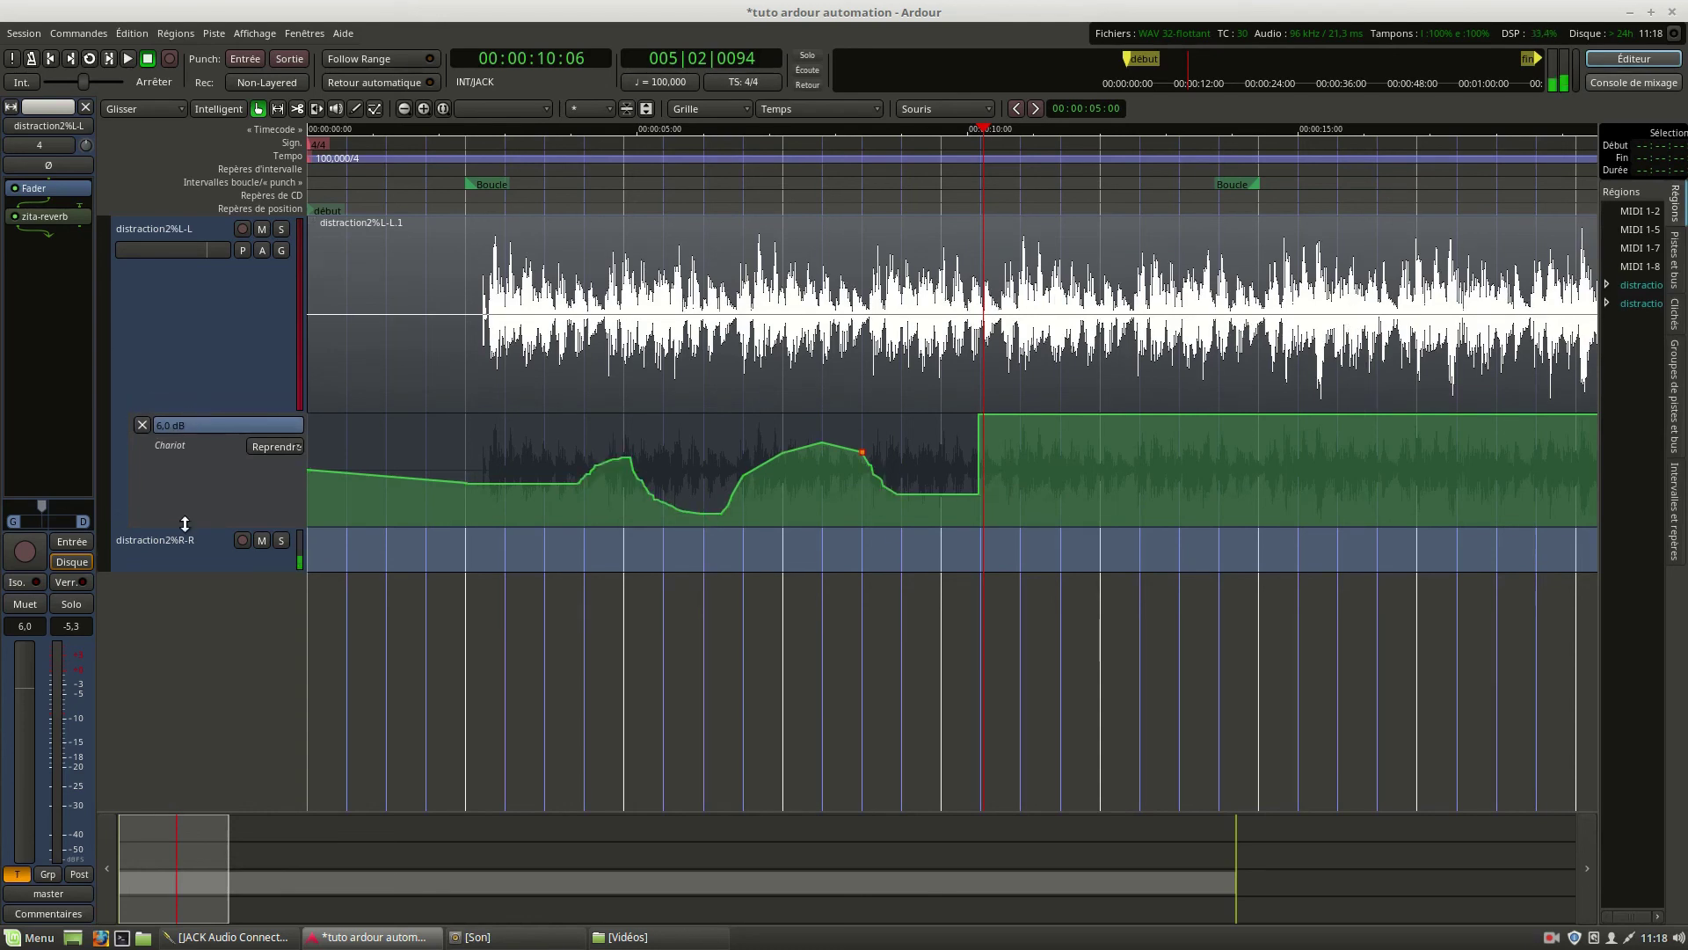
drag(185, 524, 183, 493)
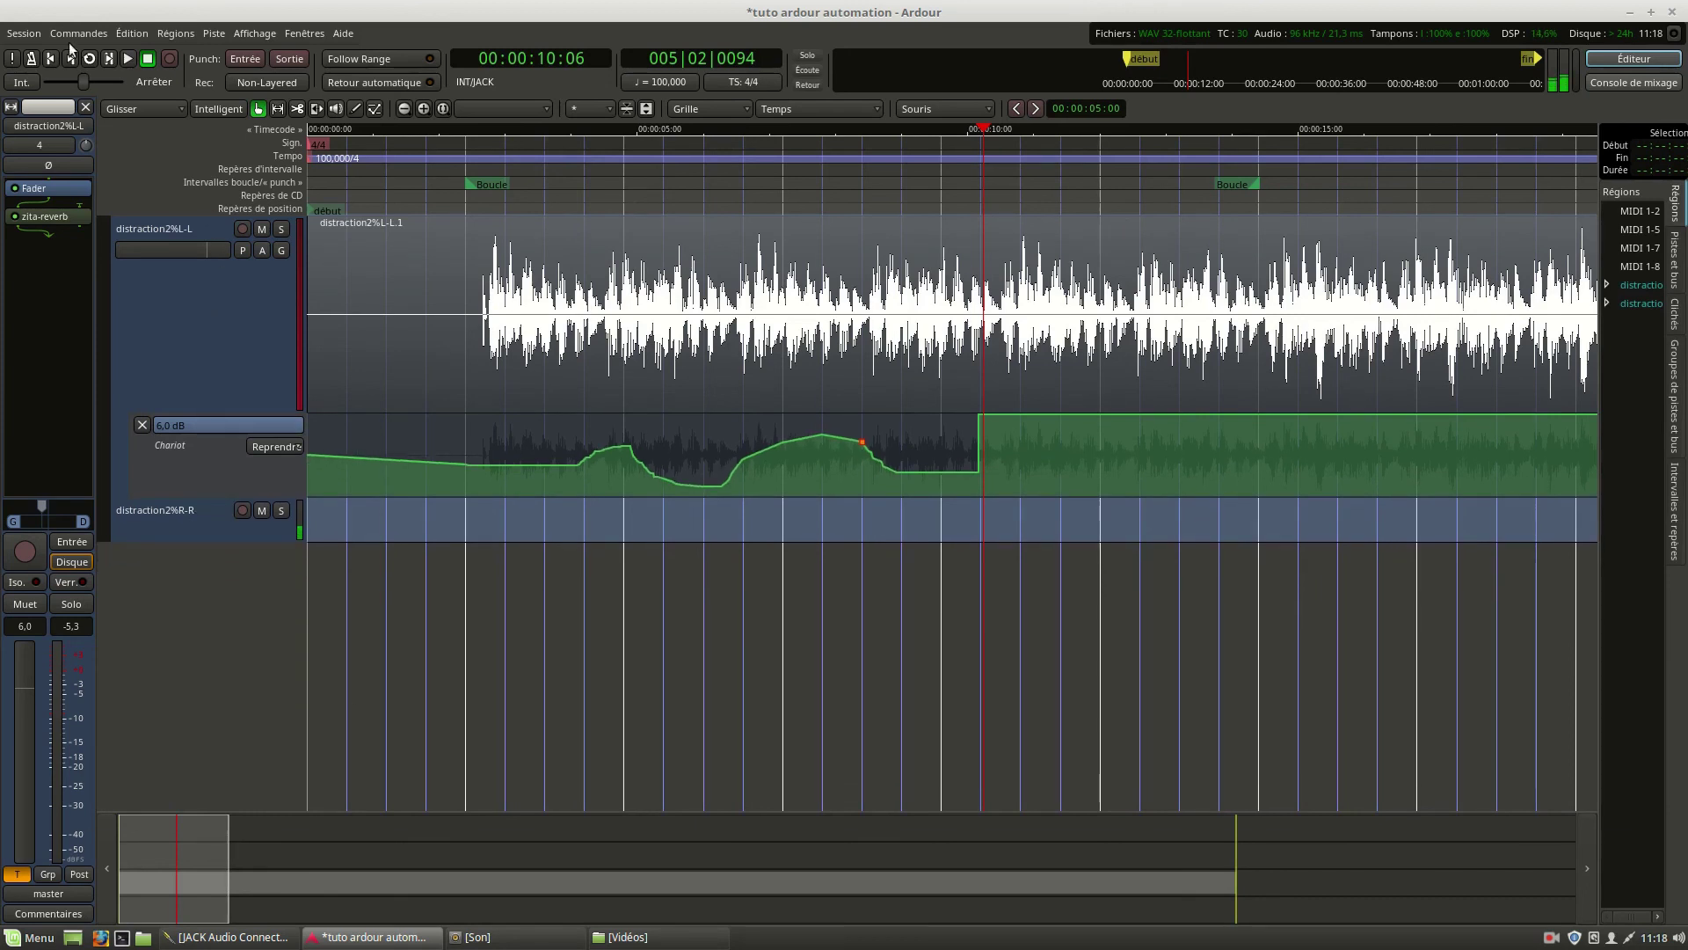
click(1551, 939)
click(1491, 890)
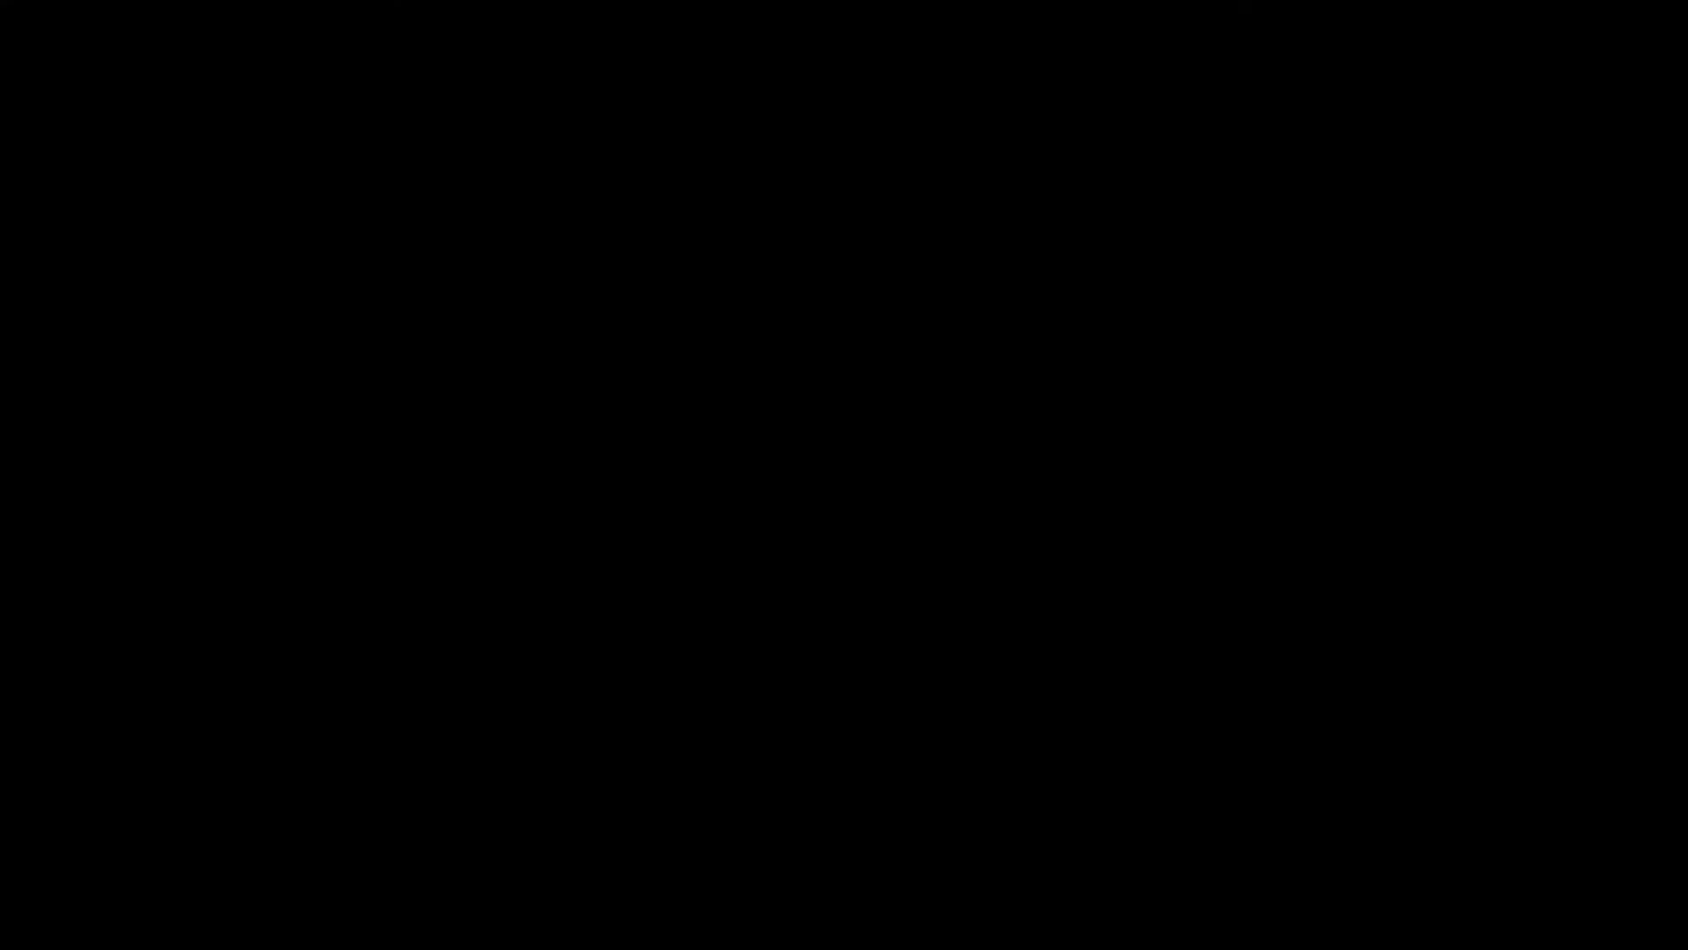